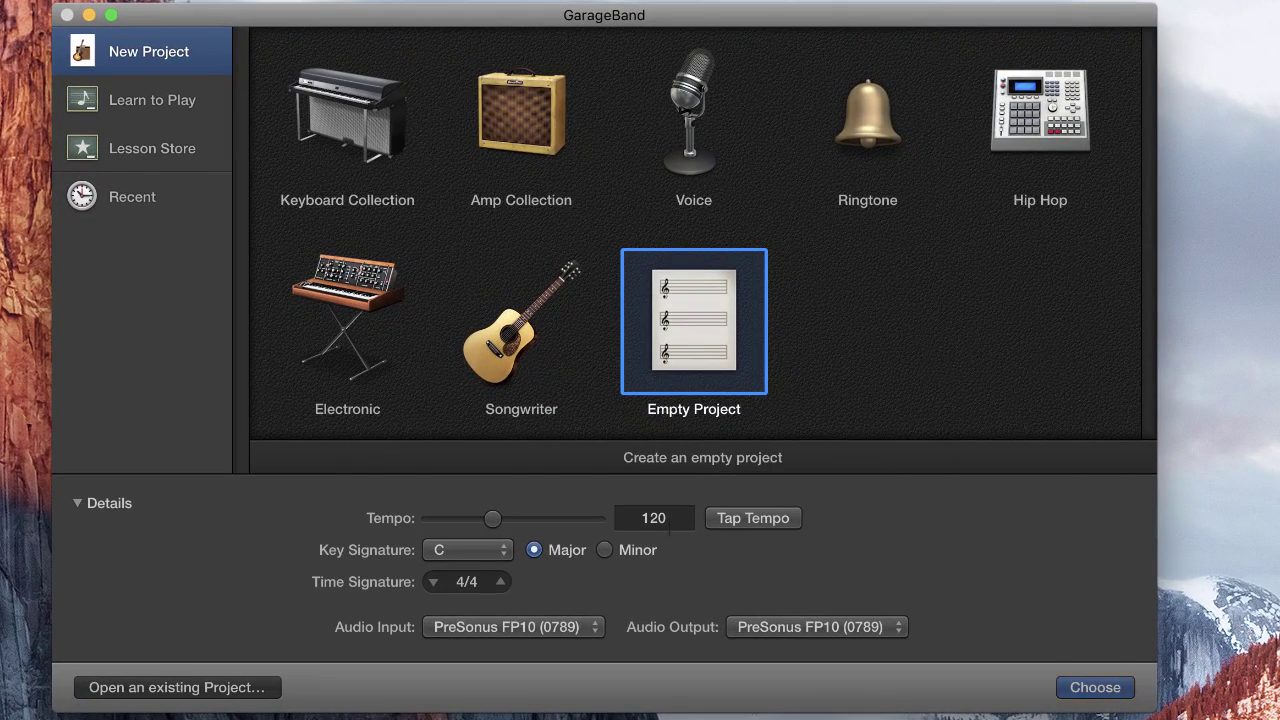
Create an empty project with a tempo of 100 and the key signature D major
double_click(653, 518)
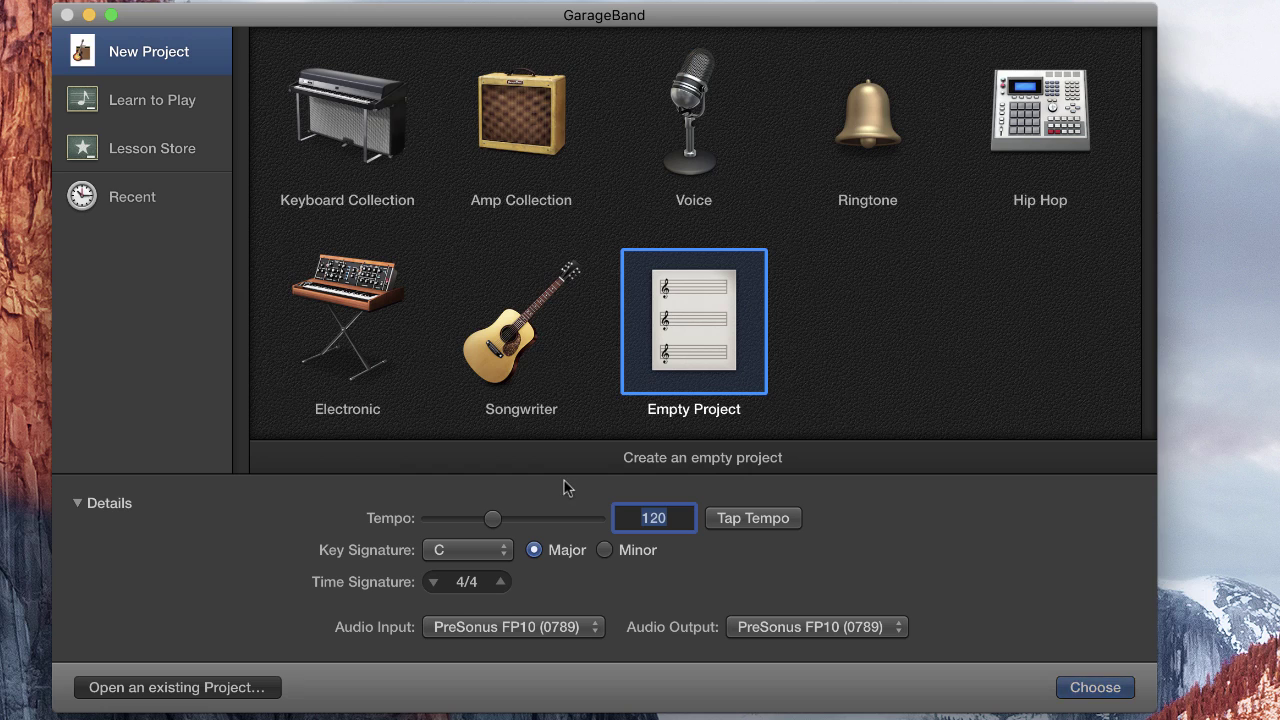
type("100")
left_click(506, 554)
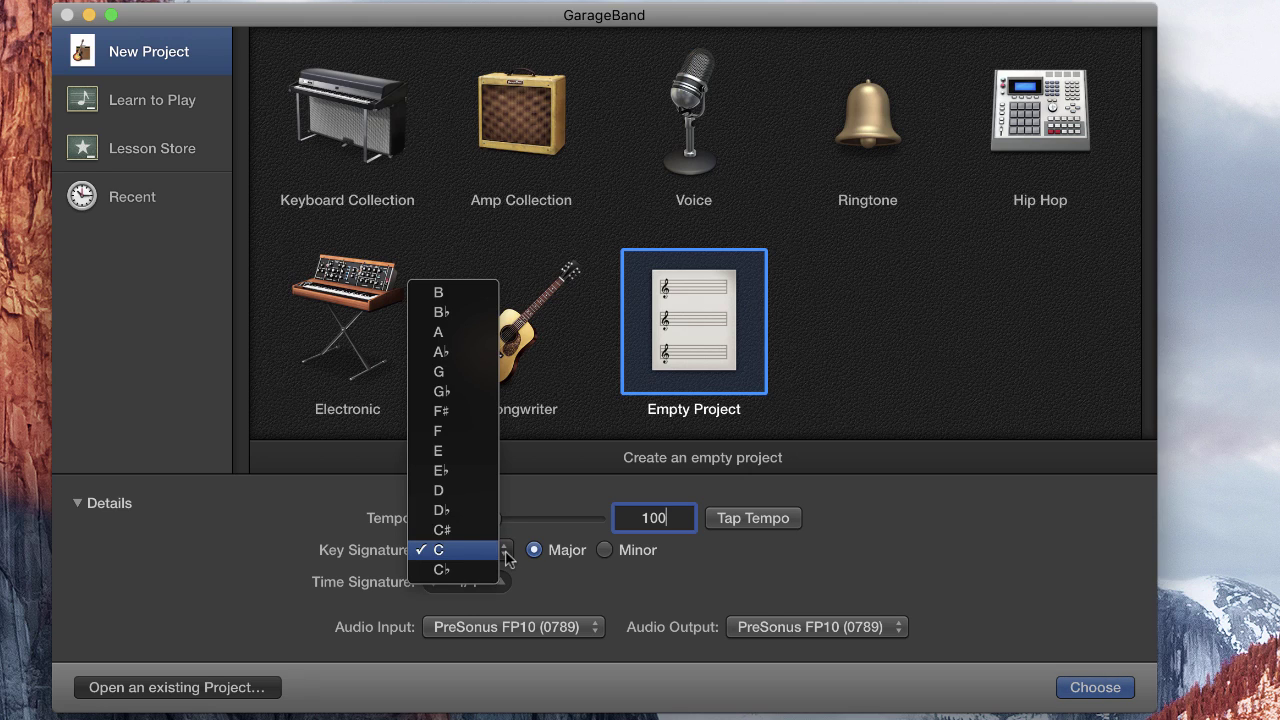
left_click(450, 490)
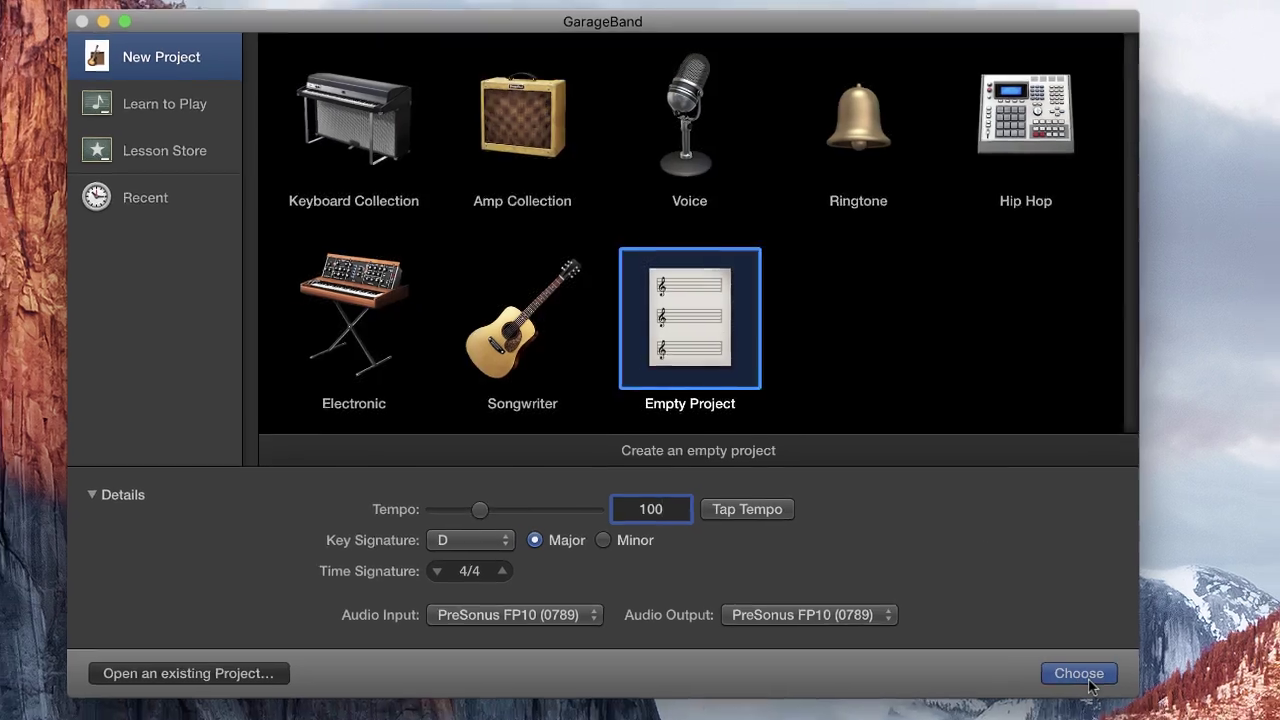
left_click(1079, 673)
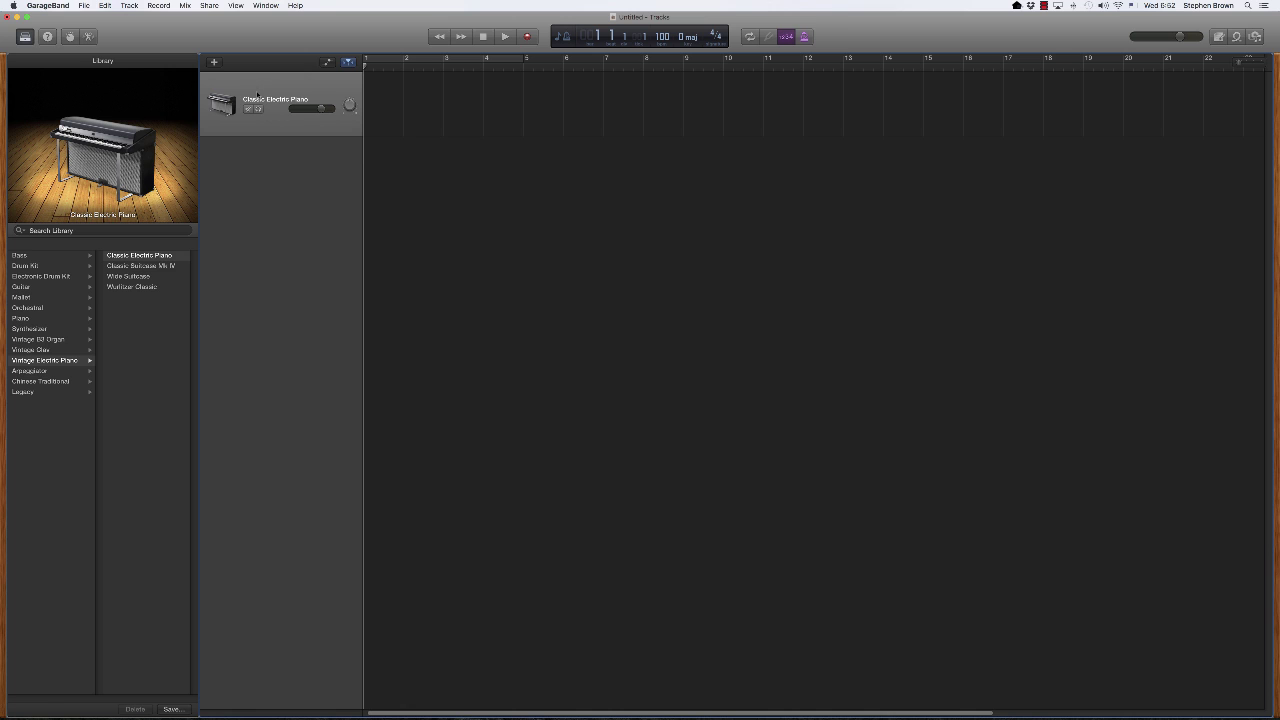
left_click(126, 5)
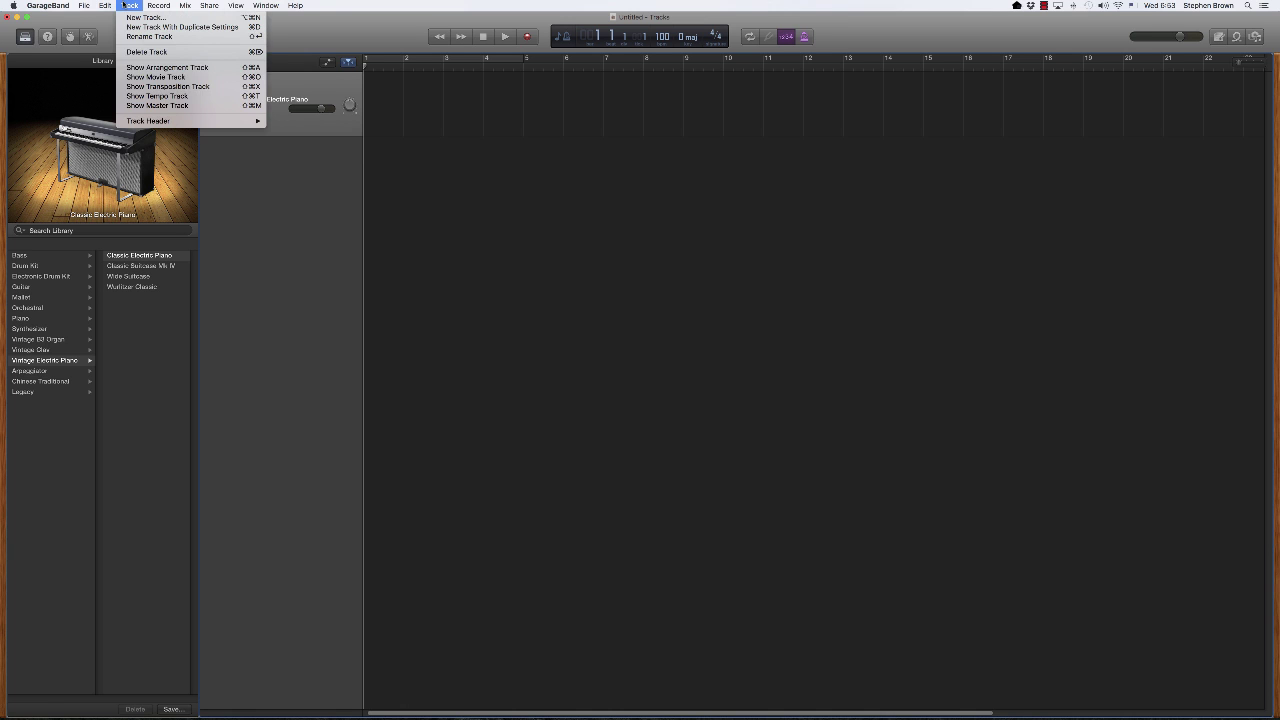
left_click(84, 28)
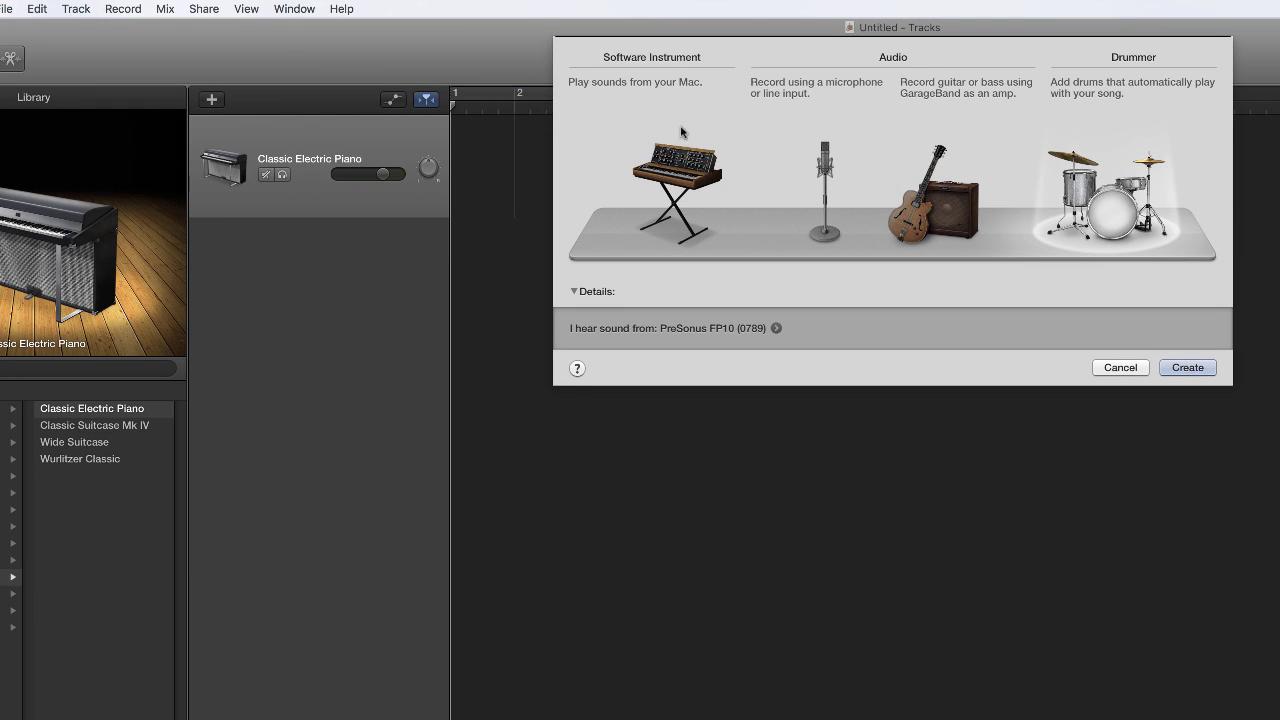
left_click(1117, 369)
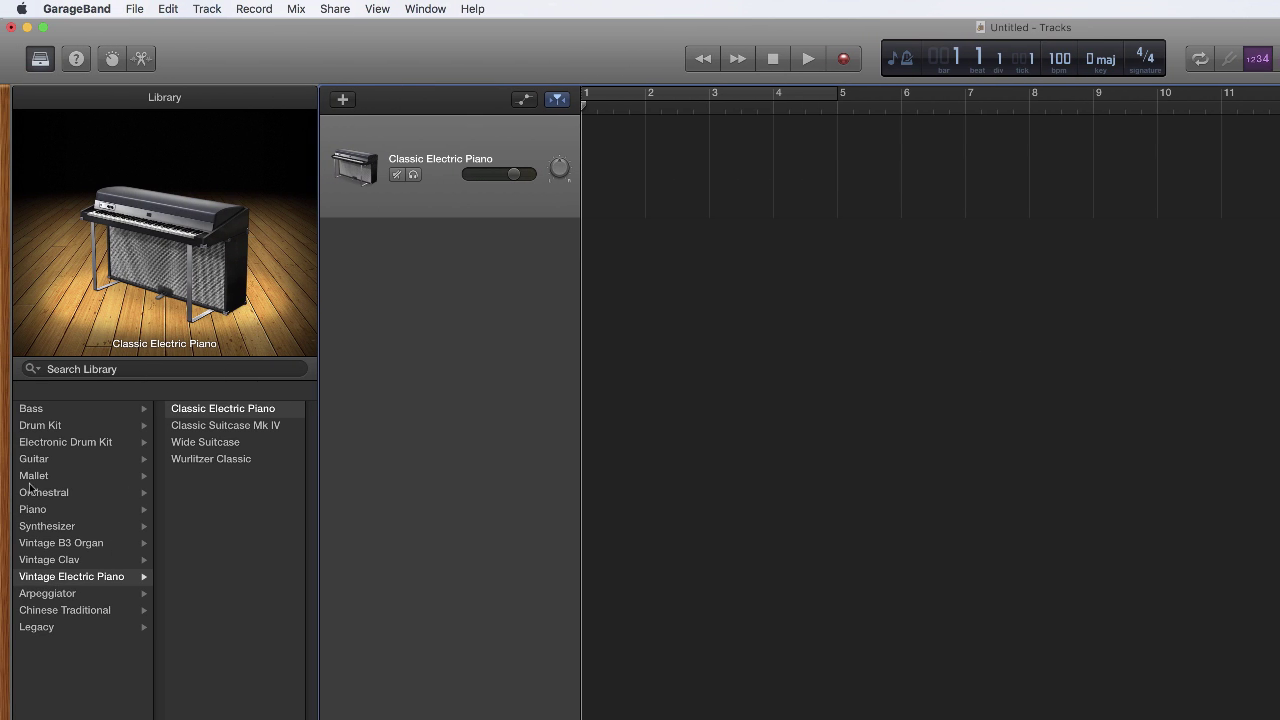
Change the existing track's instrument to the SoCal drum kit
left_click(33, 431)
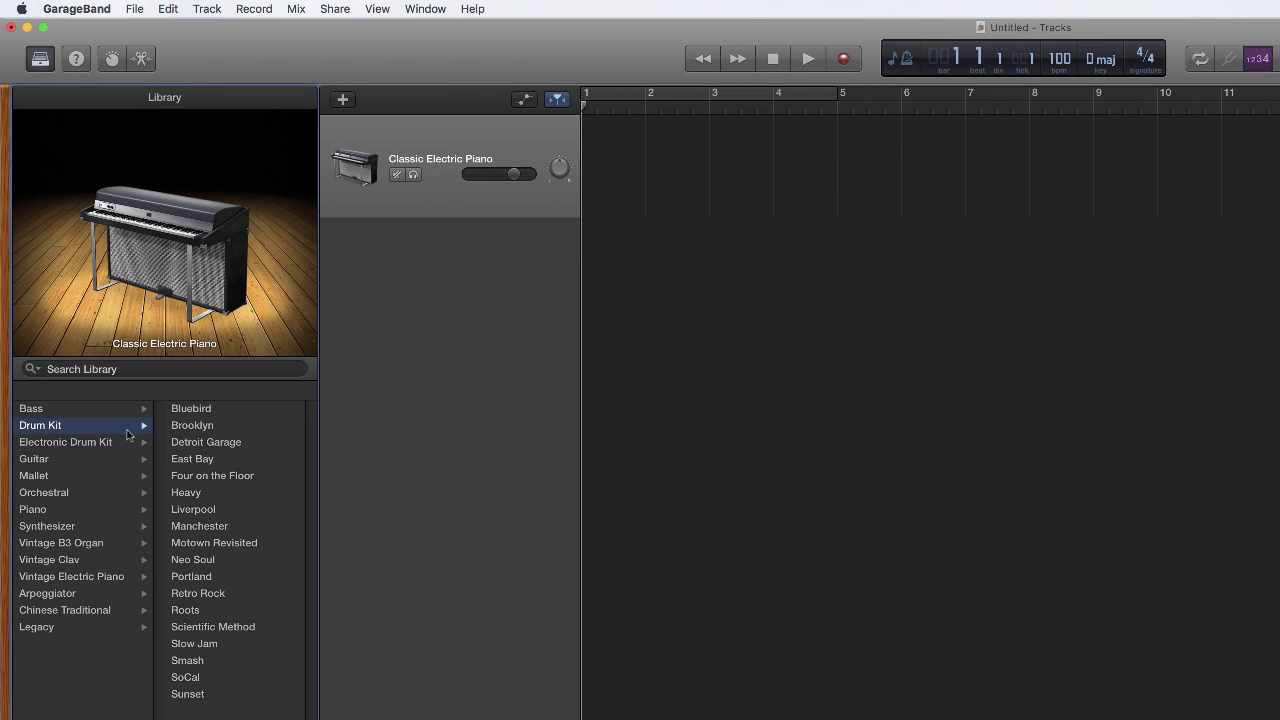
left_click(184, 679)
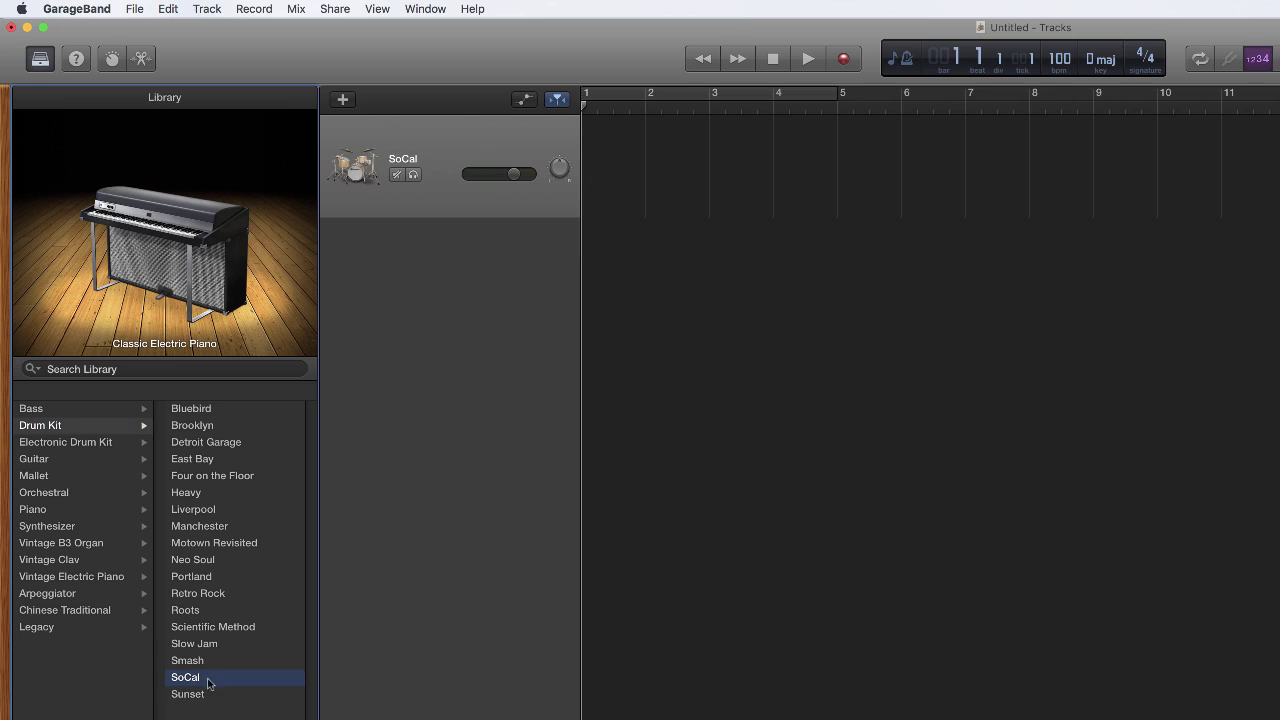
left_click(460, 139)
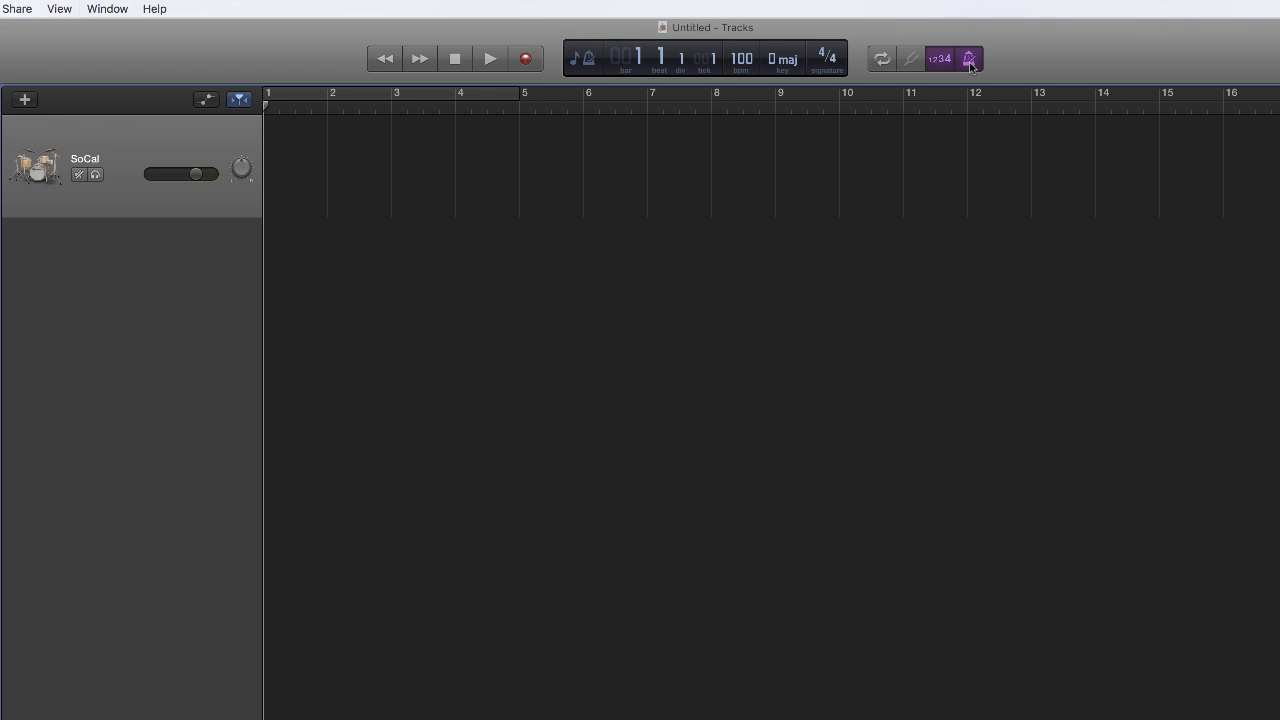
Show Musical Typing for the SoCal track and audition the drum sound mapped to the E key
key("super+k")
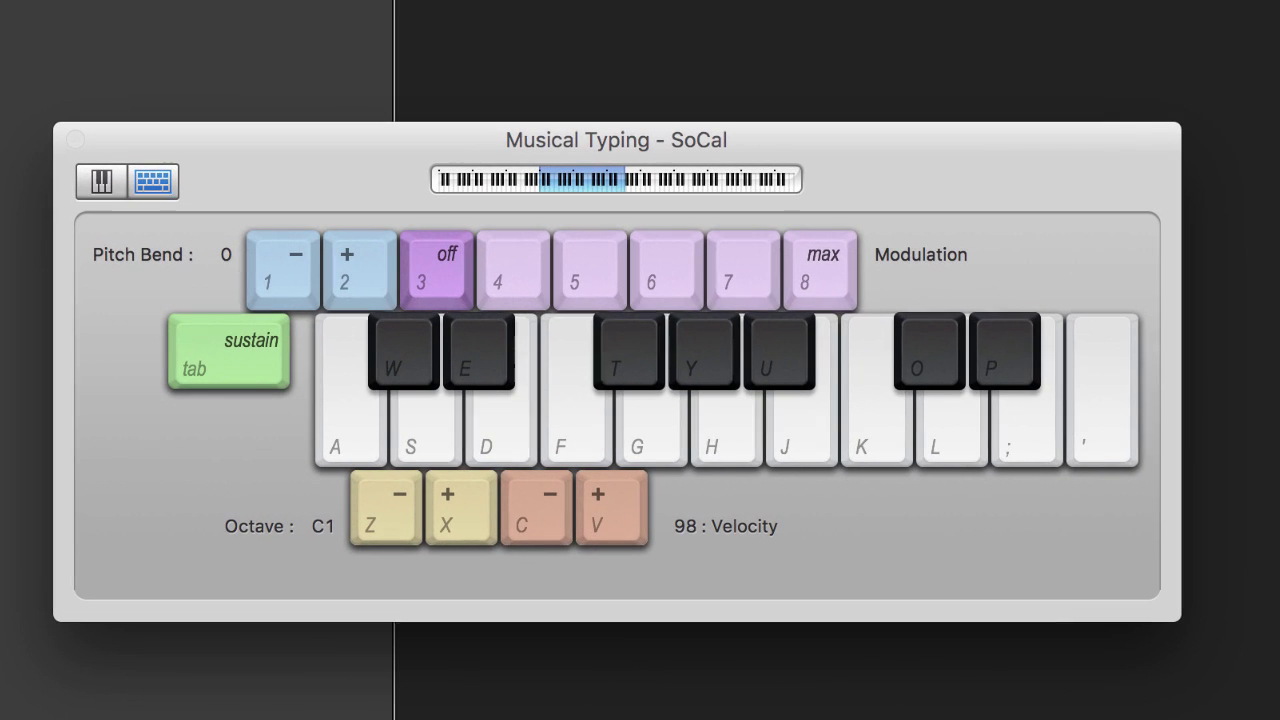
key("e")
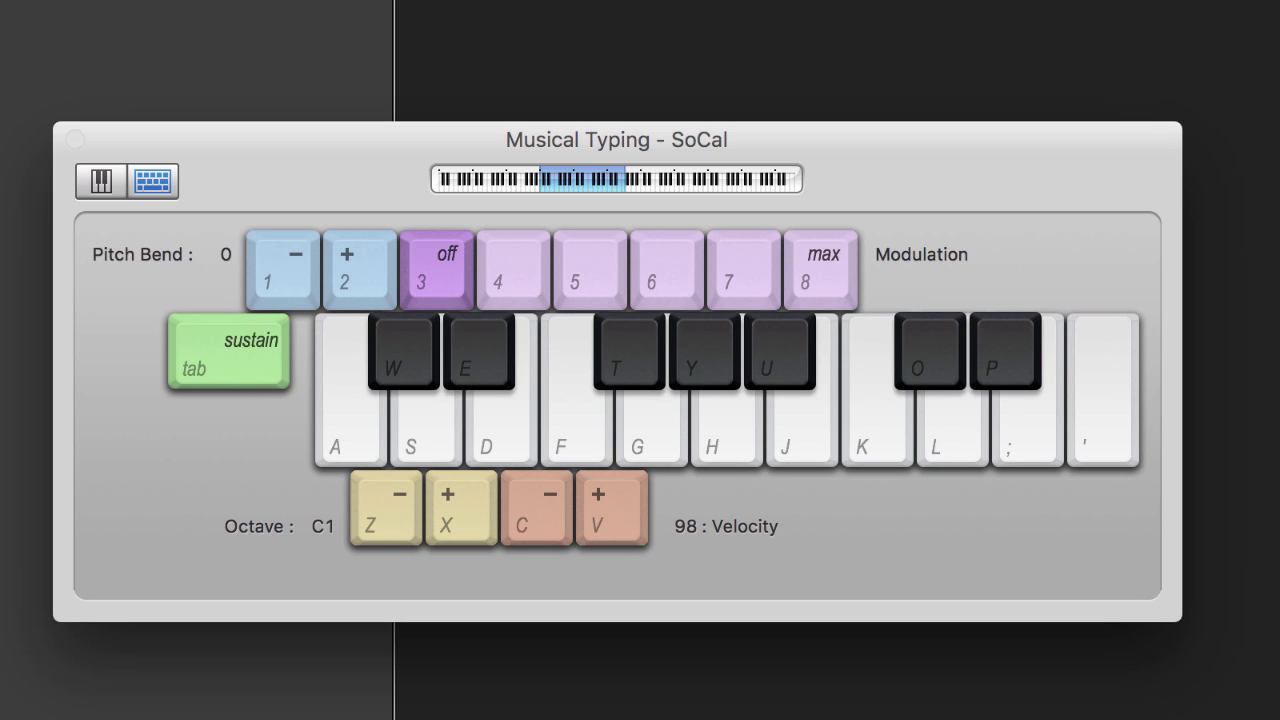
key("e")
key("e")
Shift the Musical Typing octave down to C0, up to C2 and back to C1
key("z")
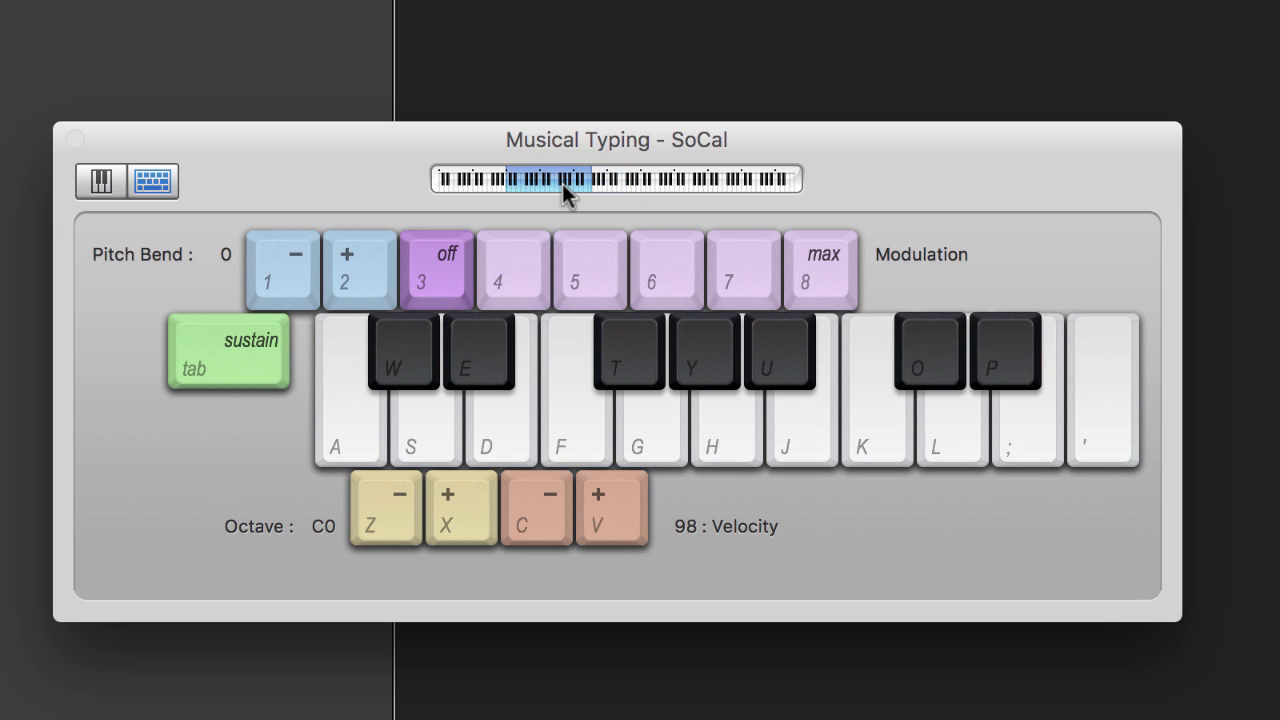
key("x")
key("x")
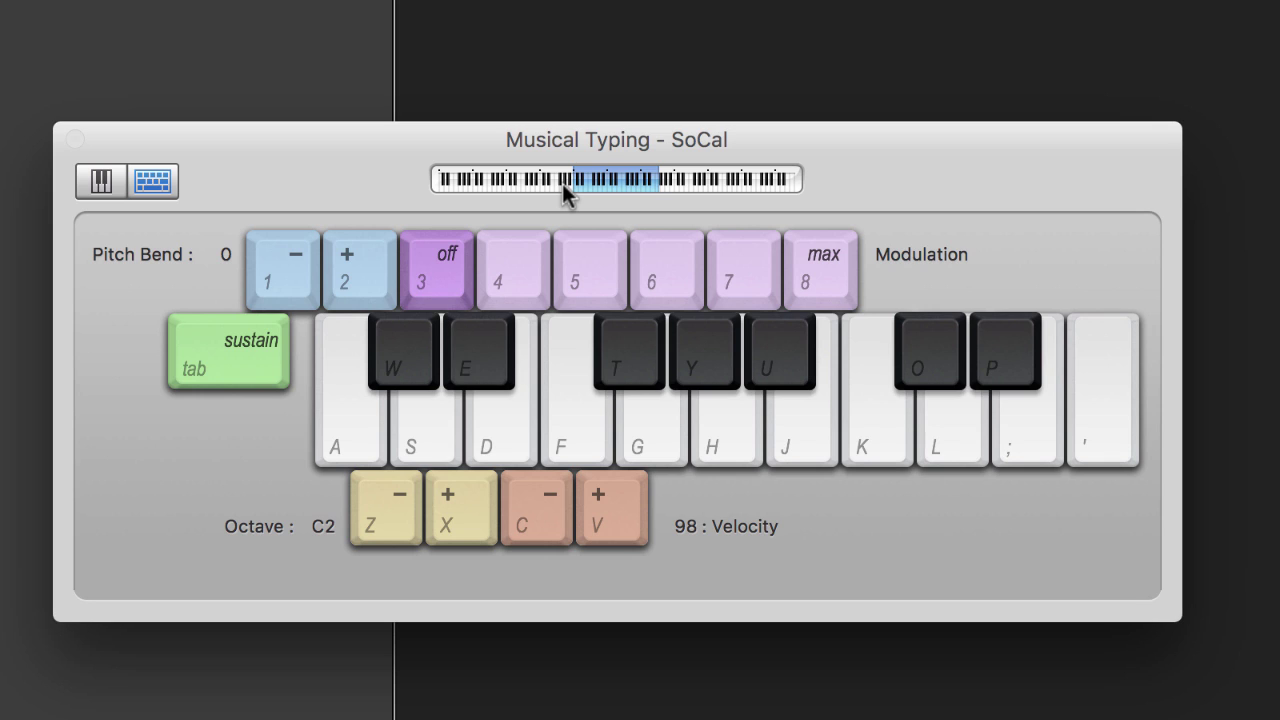
key("z")
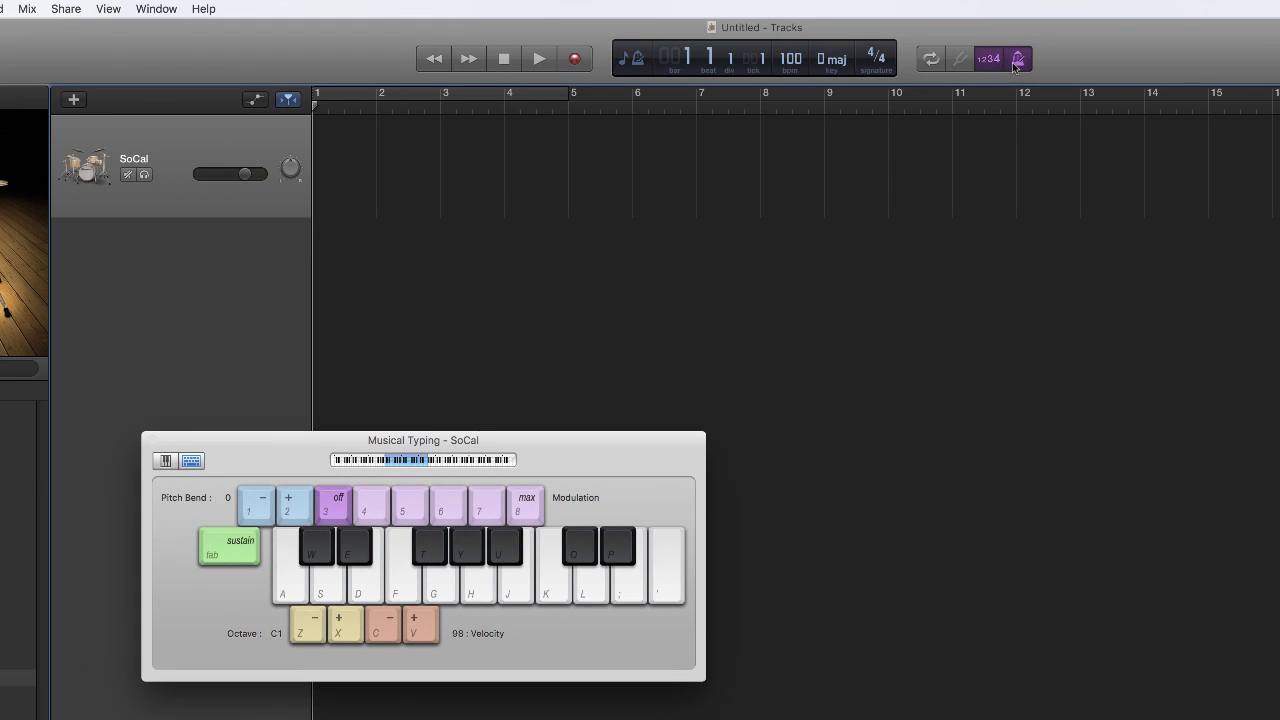
Record a one-bar count-in of four E-key hits on the SoCal track, and close Musical Typing
left_click(575, 62)
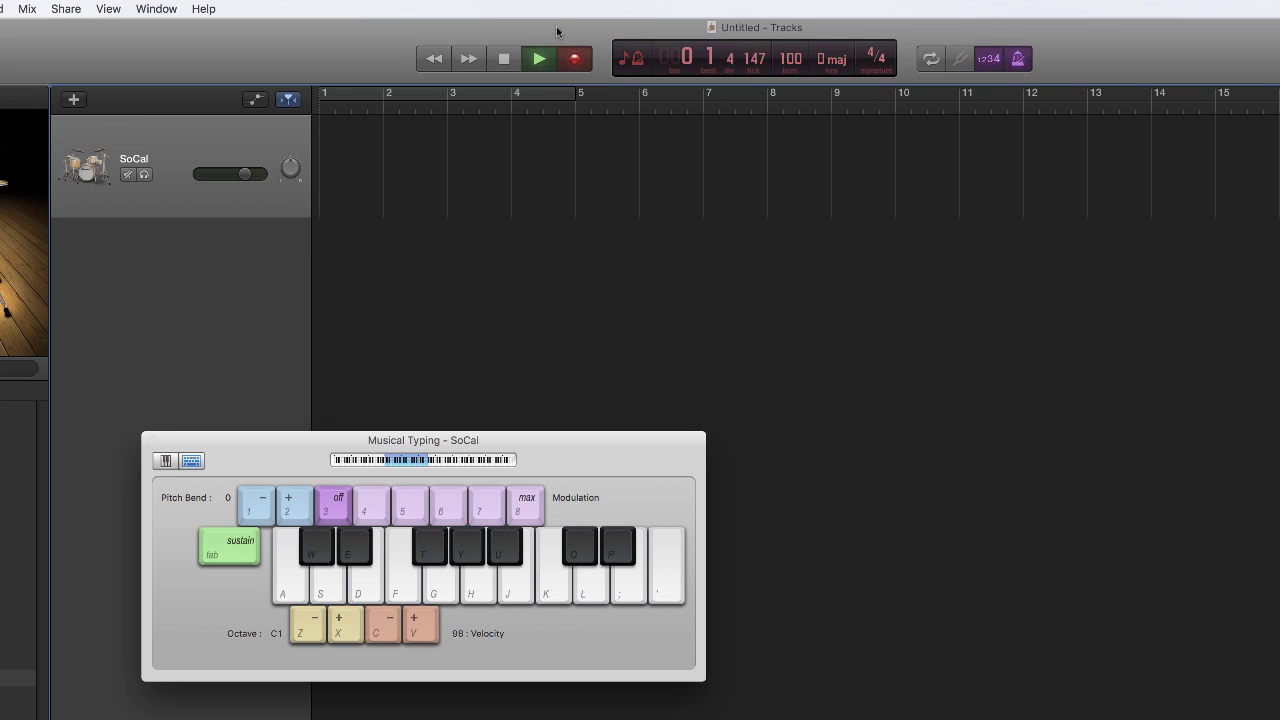
key("e")
key("e")
key("e")
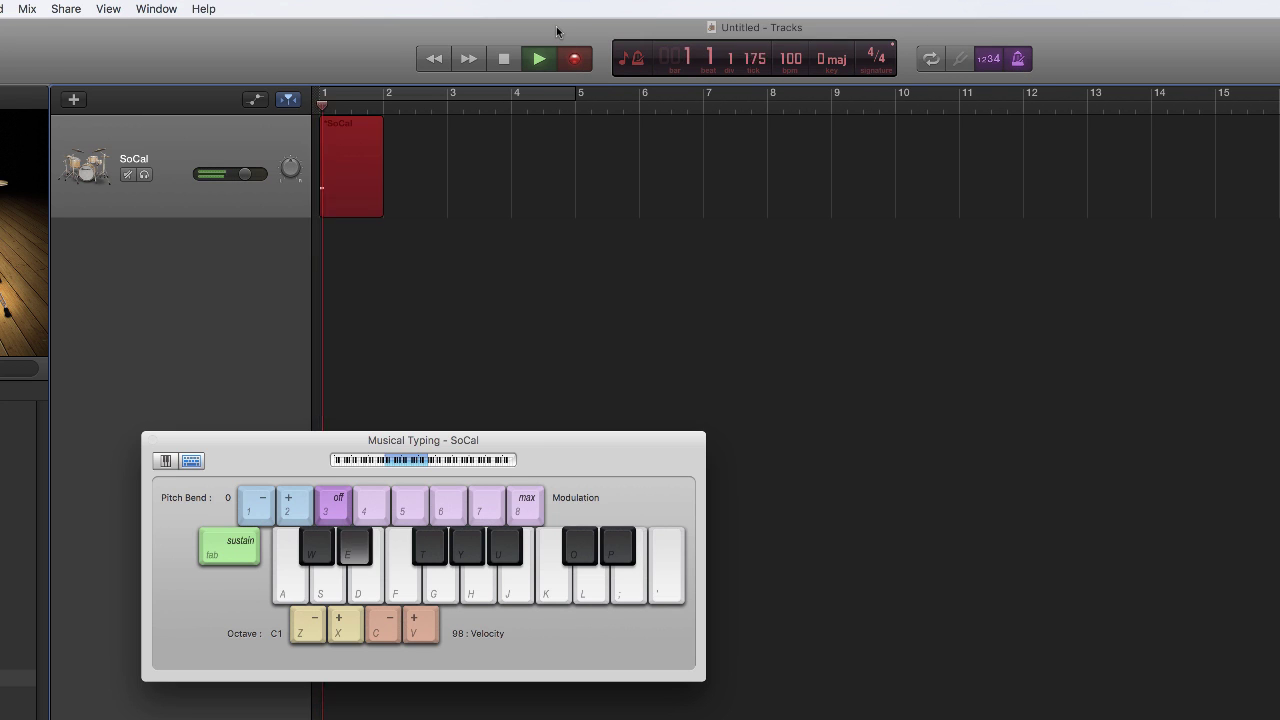
key("e")
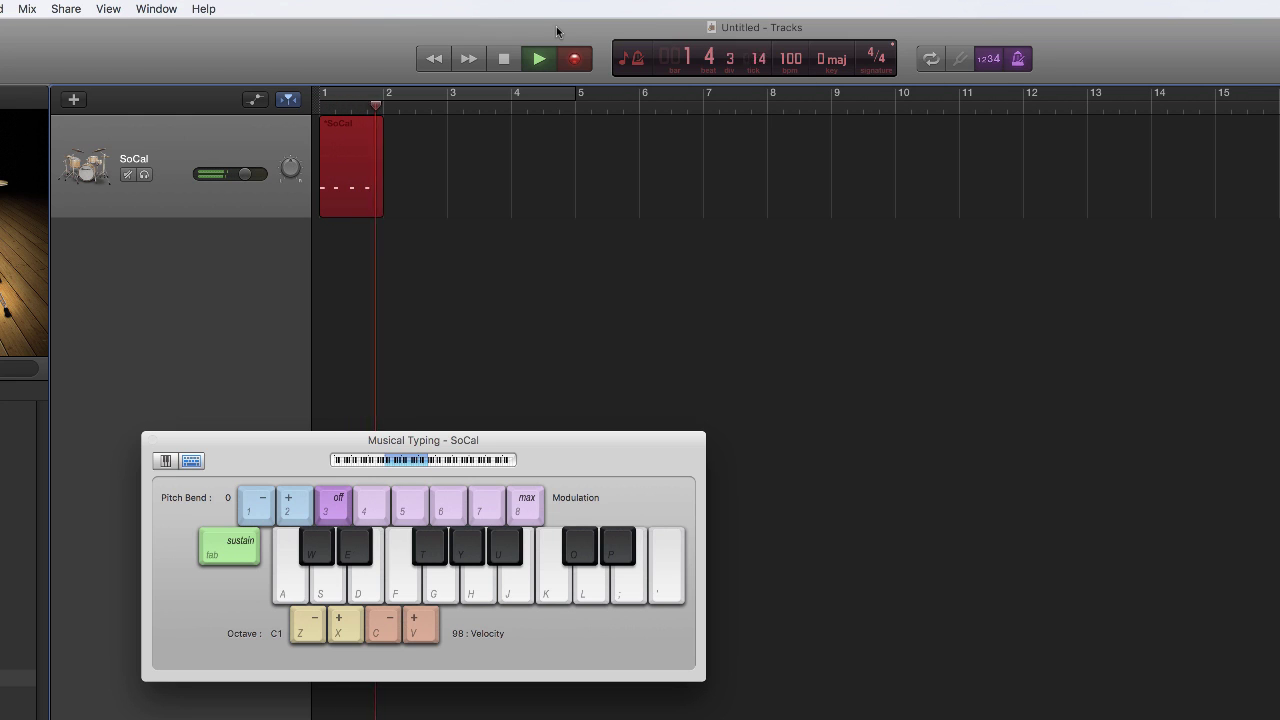
left_click(505, 60)
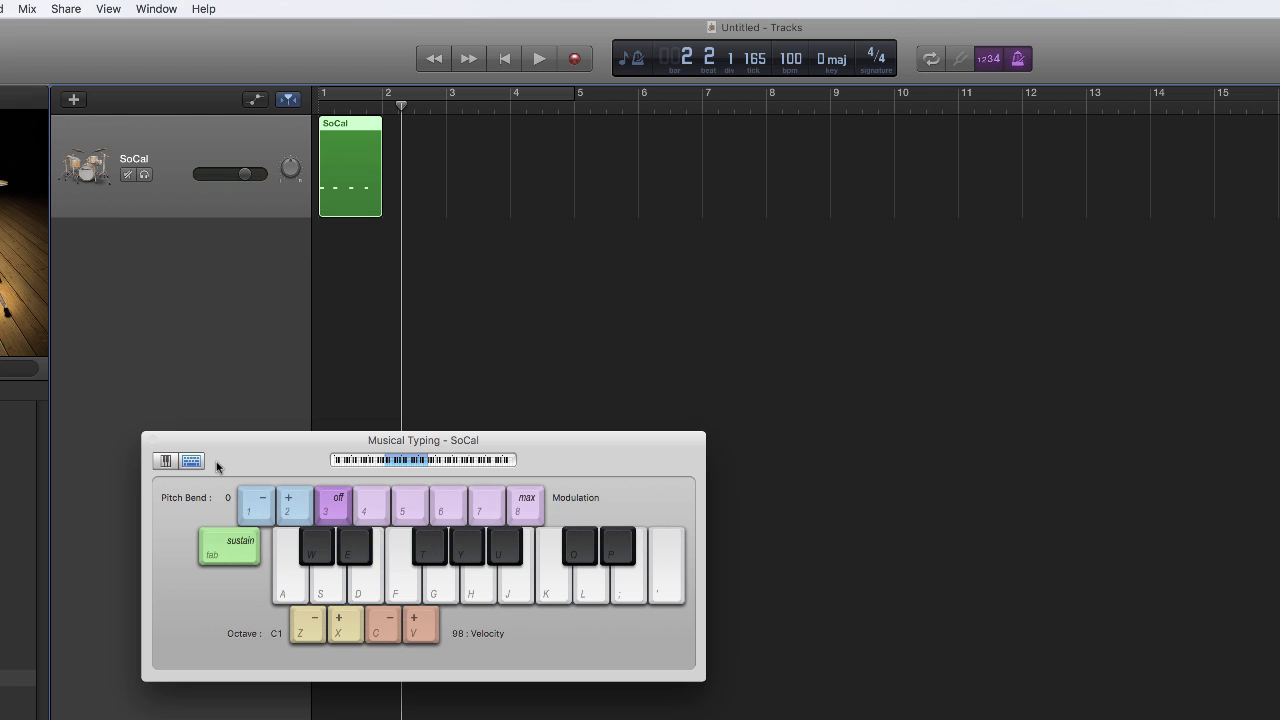
key("super+k")
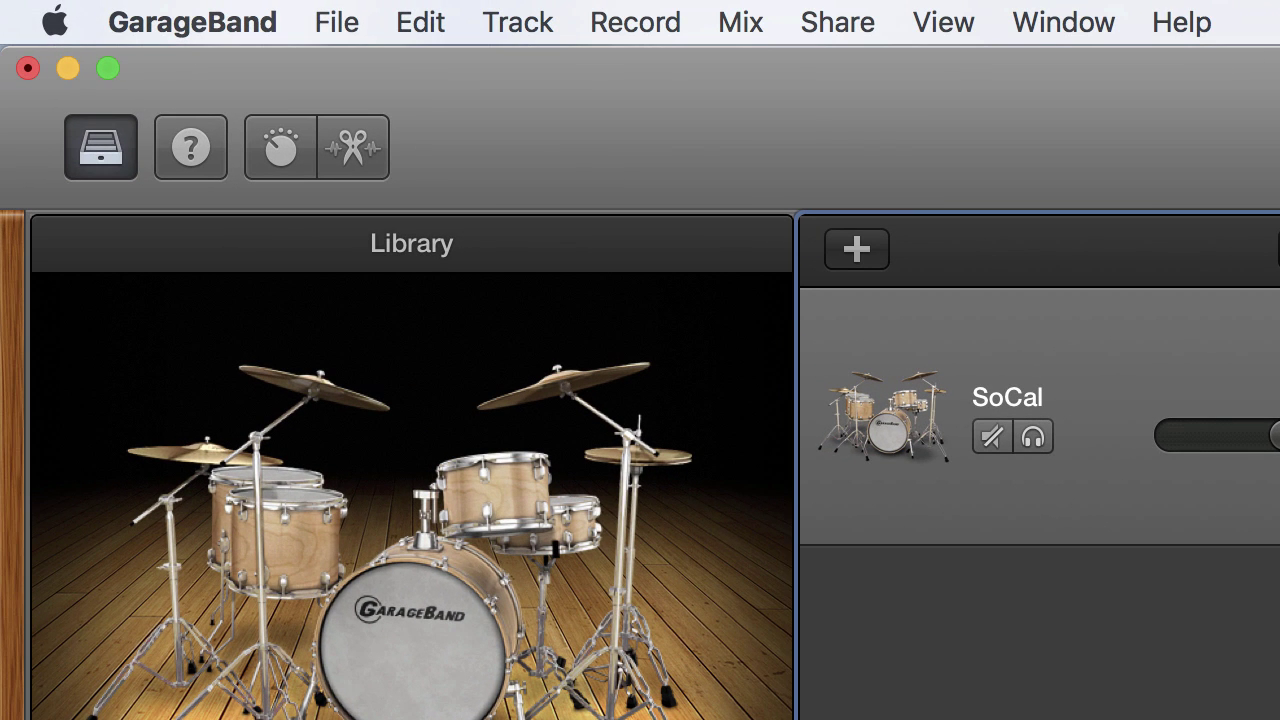
Set the SoCal region's time quantize to 1/4 Note in the editor and play the count-in back
left_click(358, 160)
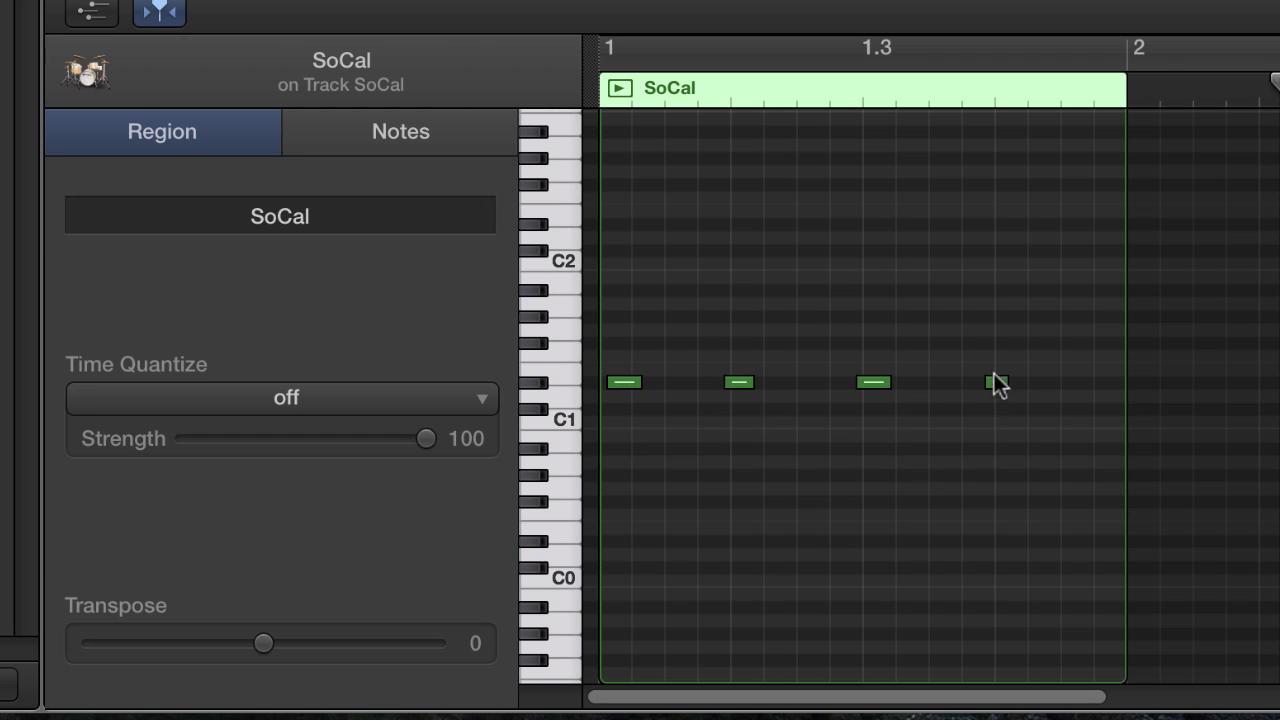
left_click(331, 400)
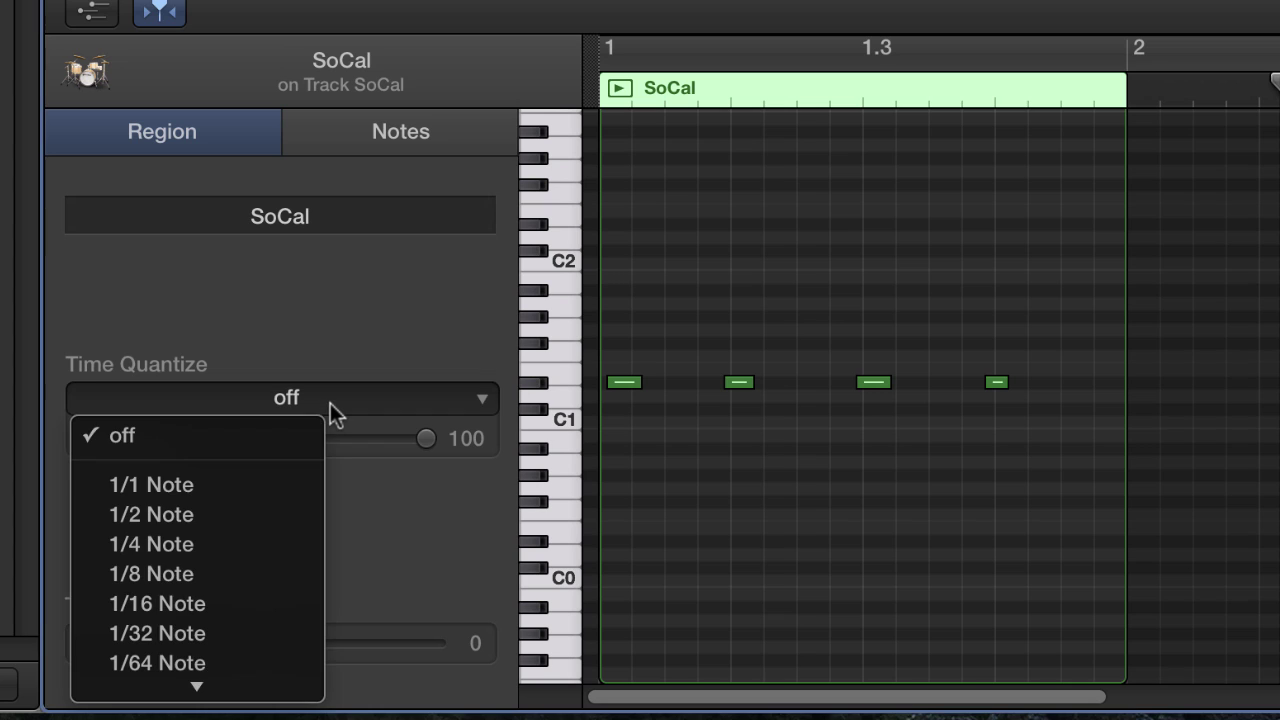
left_click(151, 543)
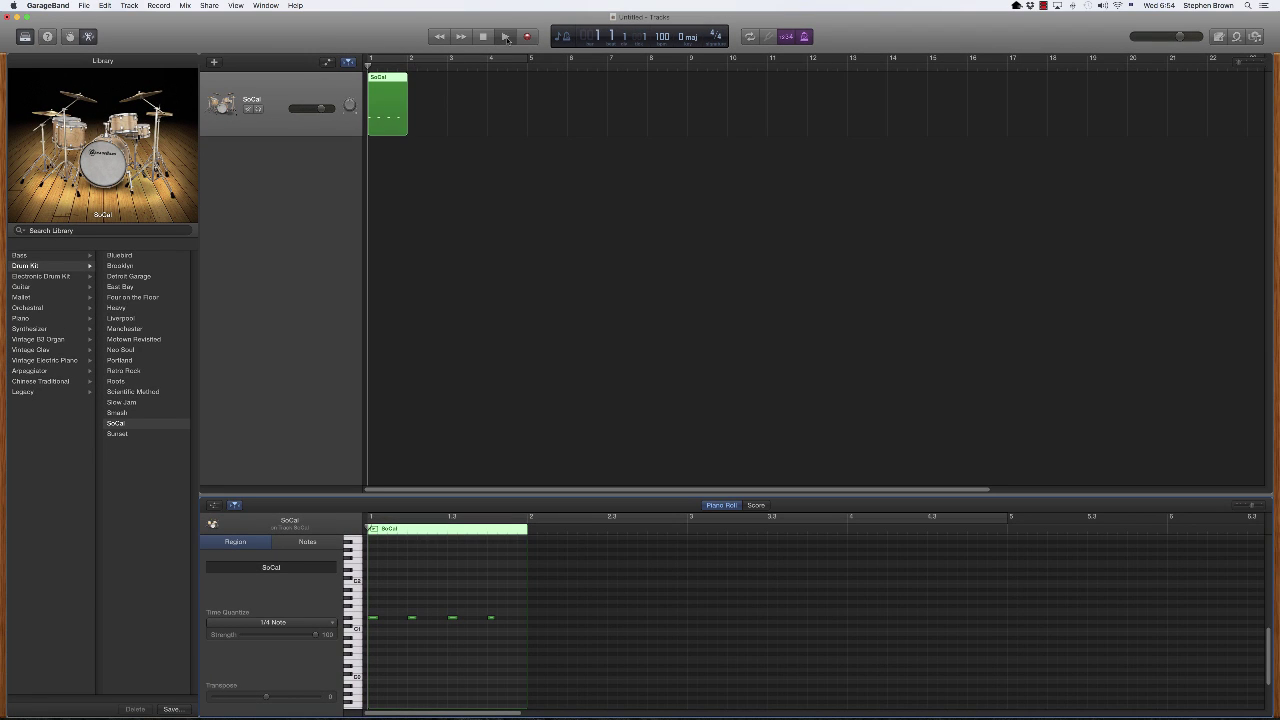
left_click(506, 37)
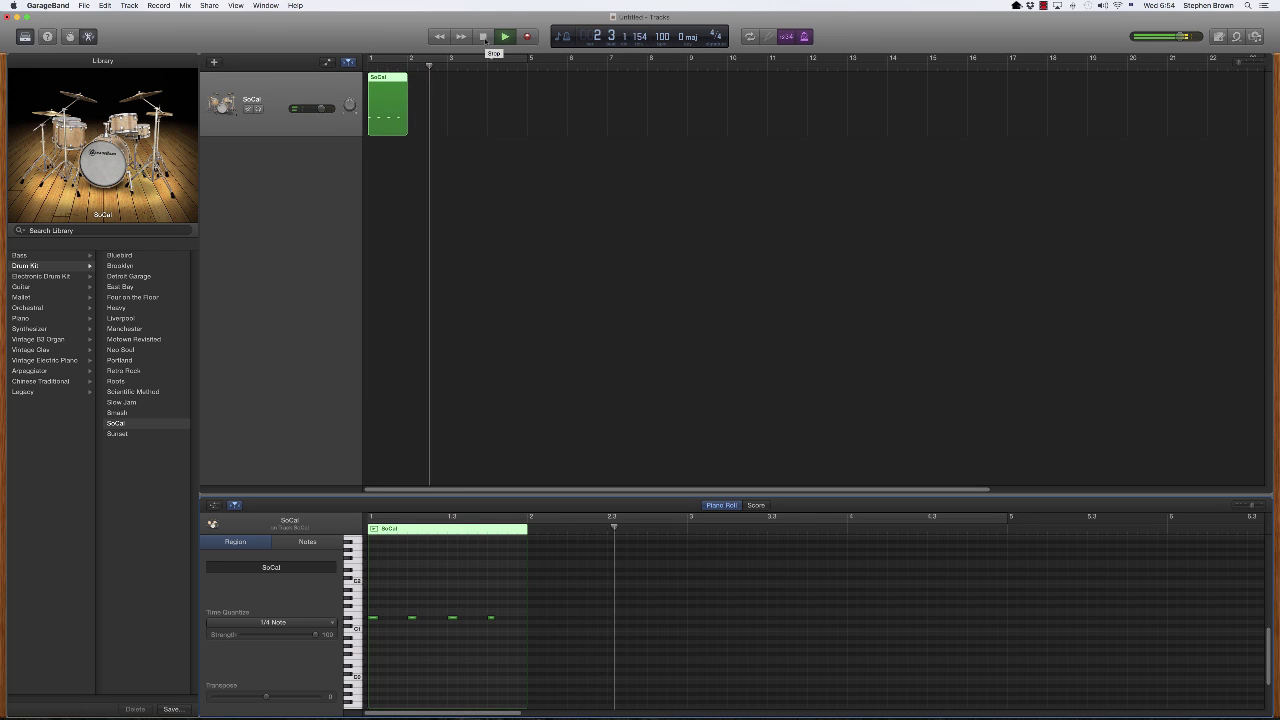
left_click(484, 37)
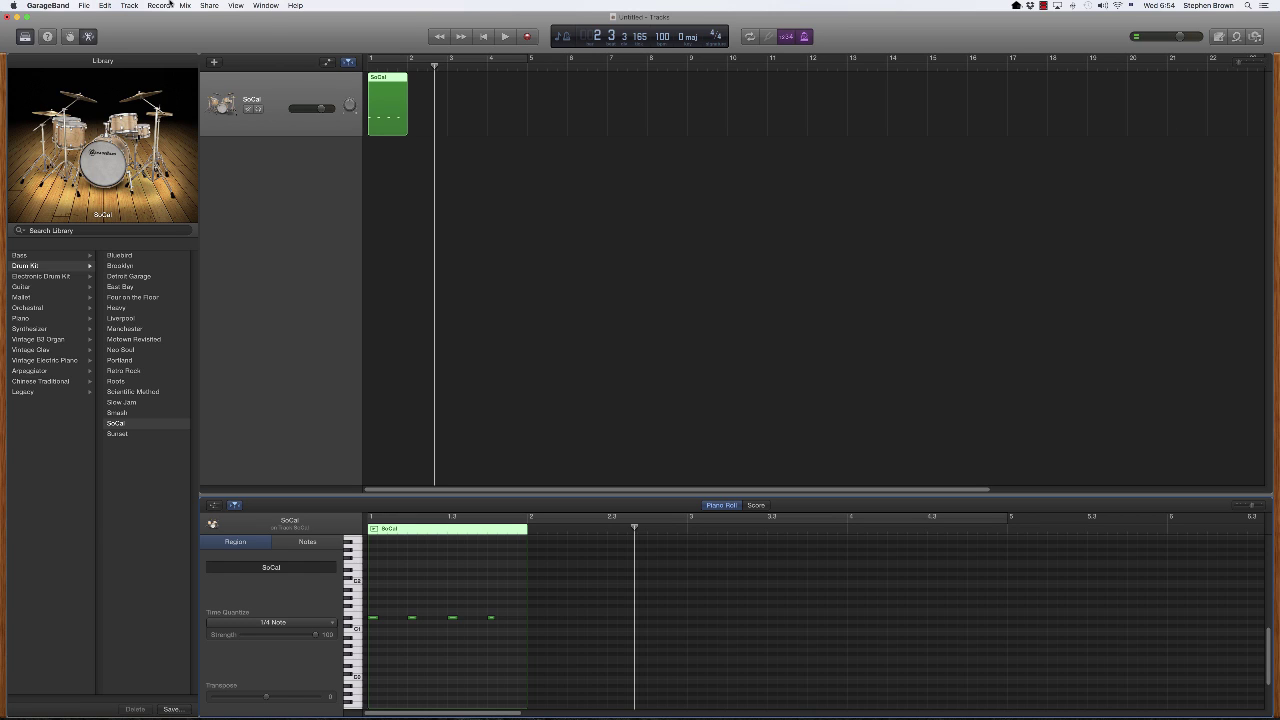
left_click(131, 6)
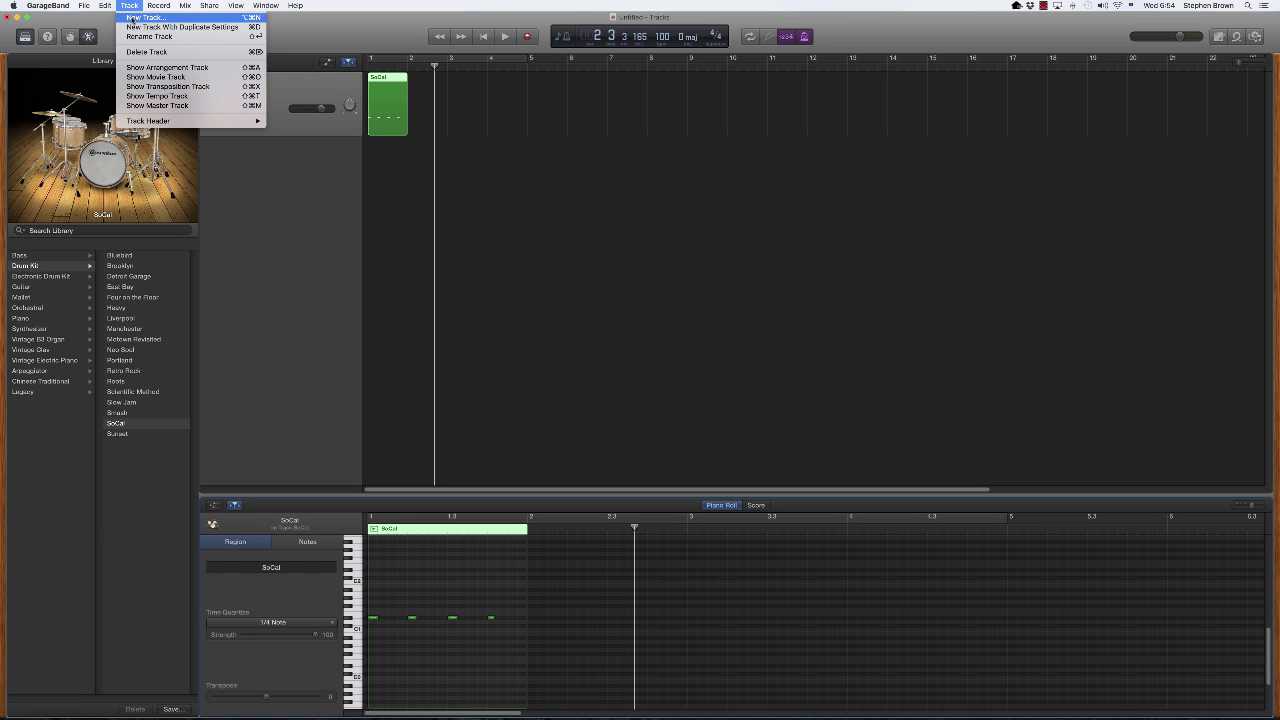
left_click(130, 18)
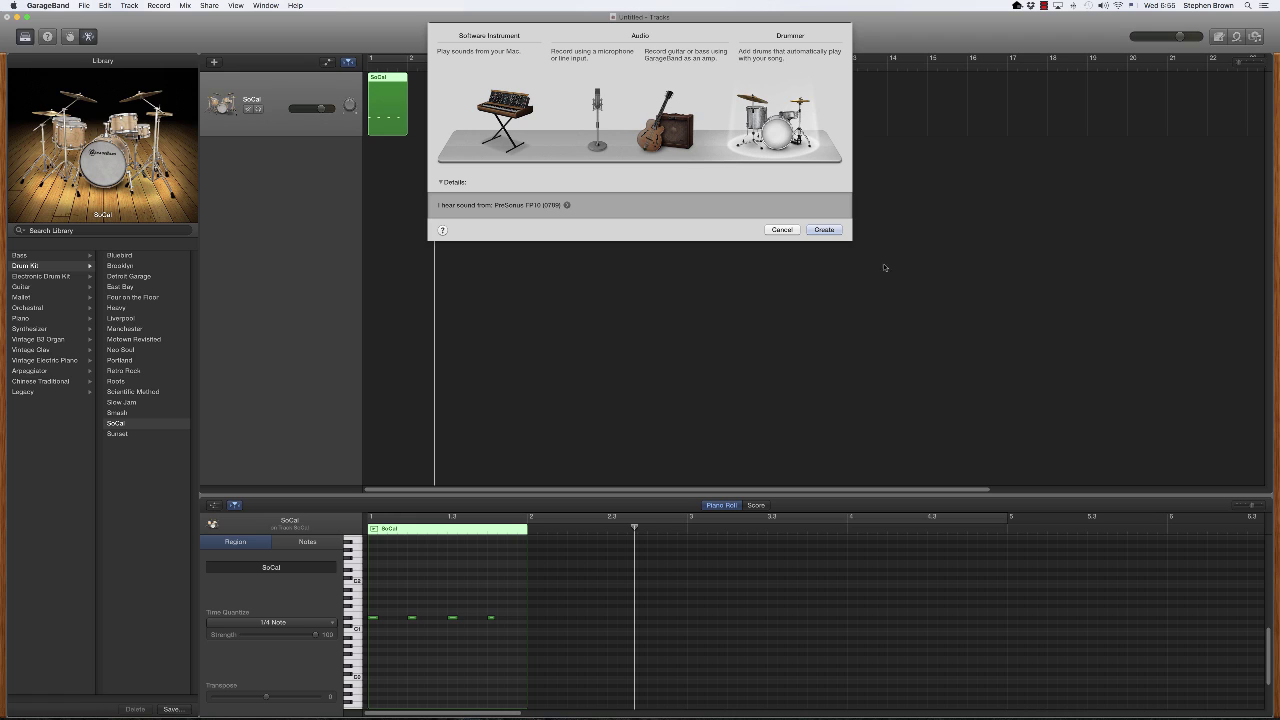
left_click(782, 230)
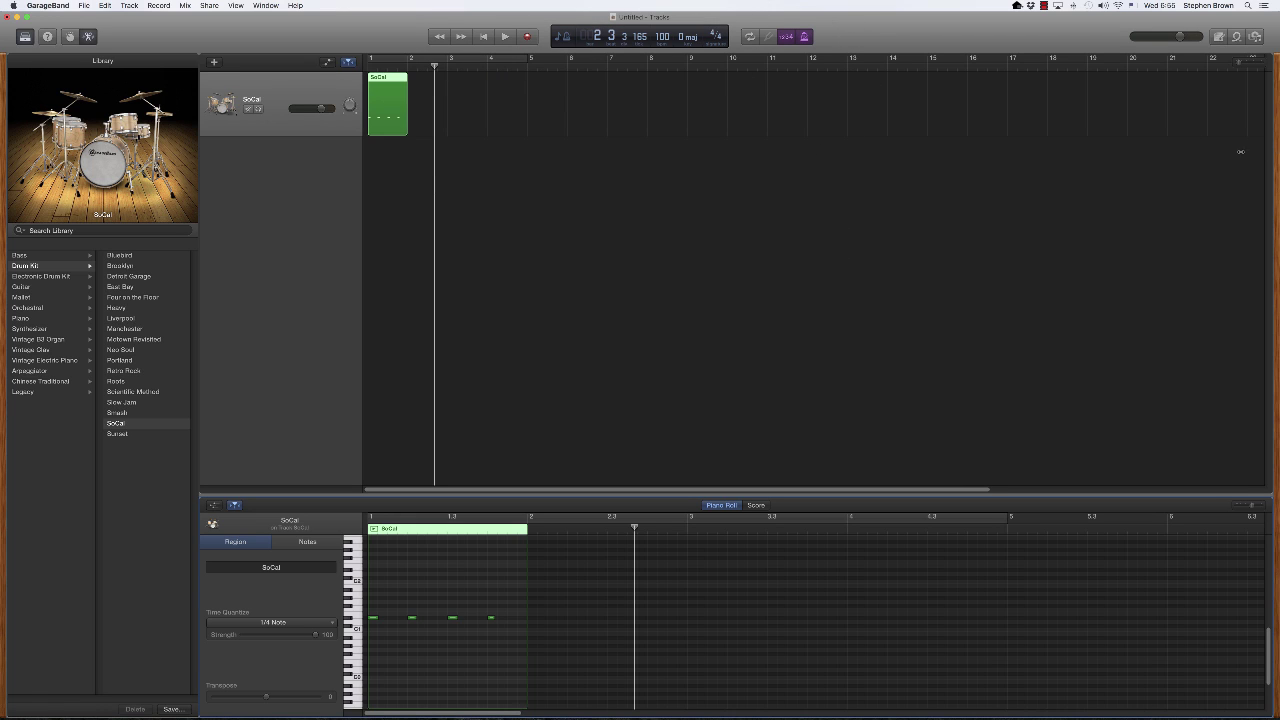
Import the Scratch audio file from the desktop as a new track below SoCal, starting at bar 1
left_click_drag(1240, 151, 363, 181)
left_click(1146, 177)
mouse_move(1246, 143)
left_click_drag(366, 187, 366, 187)
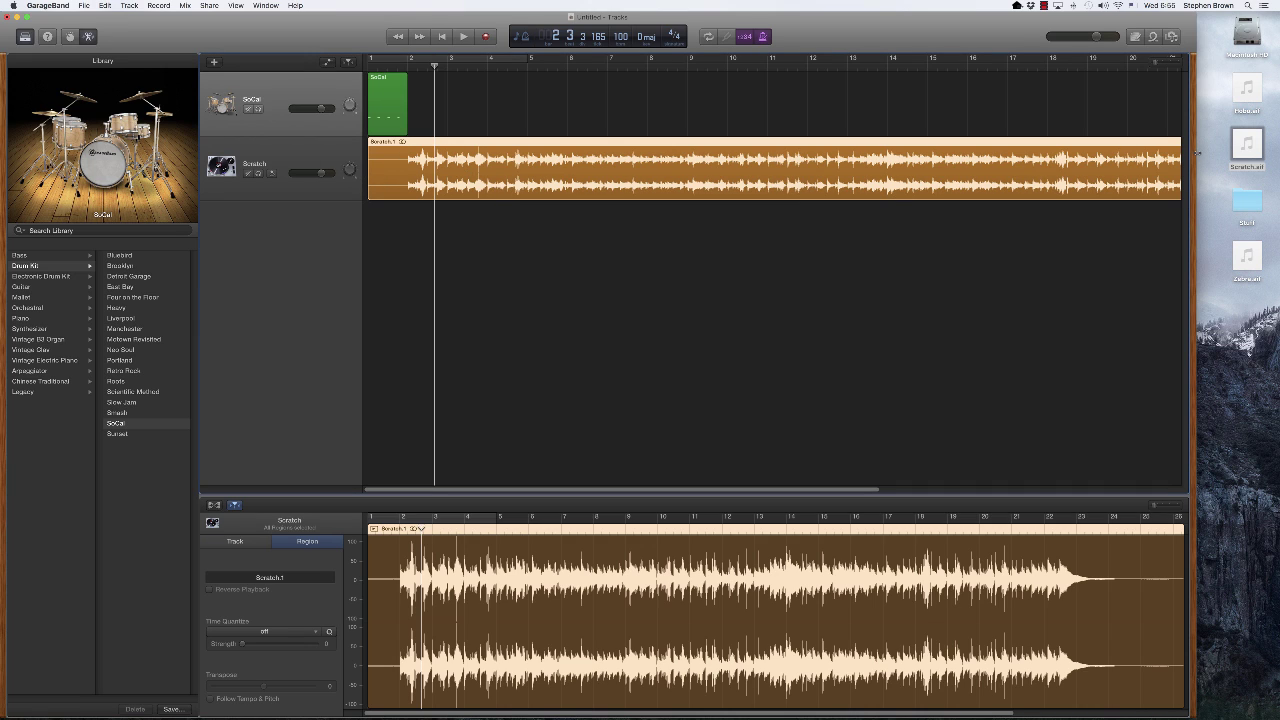
left_click_drag(1197, 152, 1268, 158)
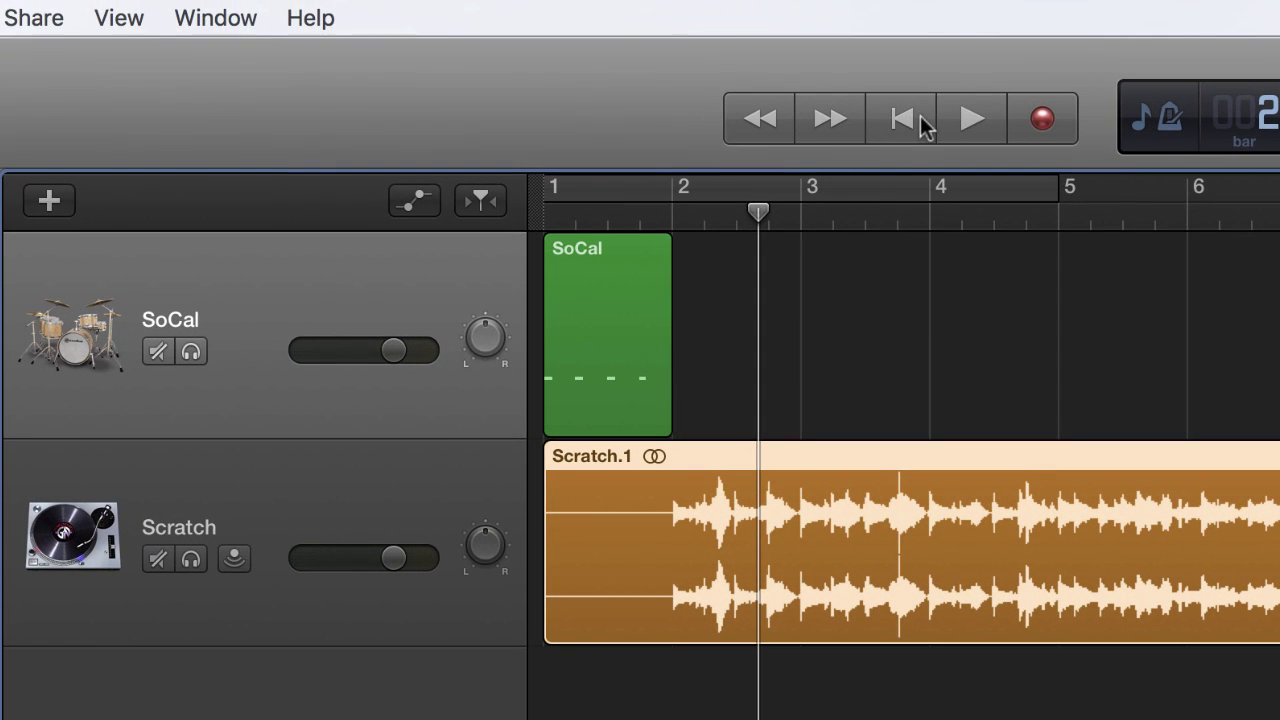
Play the project from the beginning to check the count-in against the Scratch track
left_click(901, 120)
left_click(963, 125)
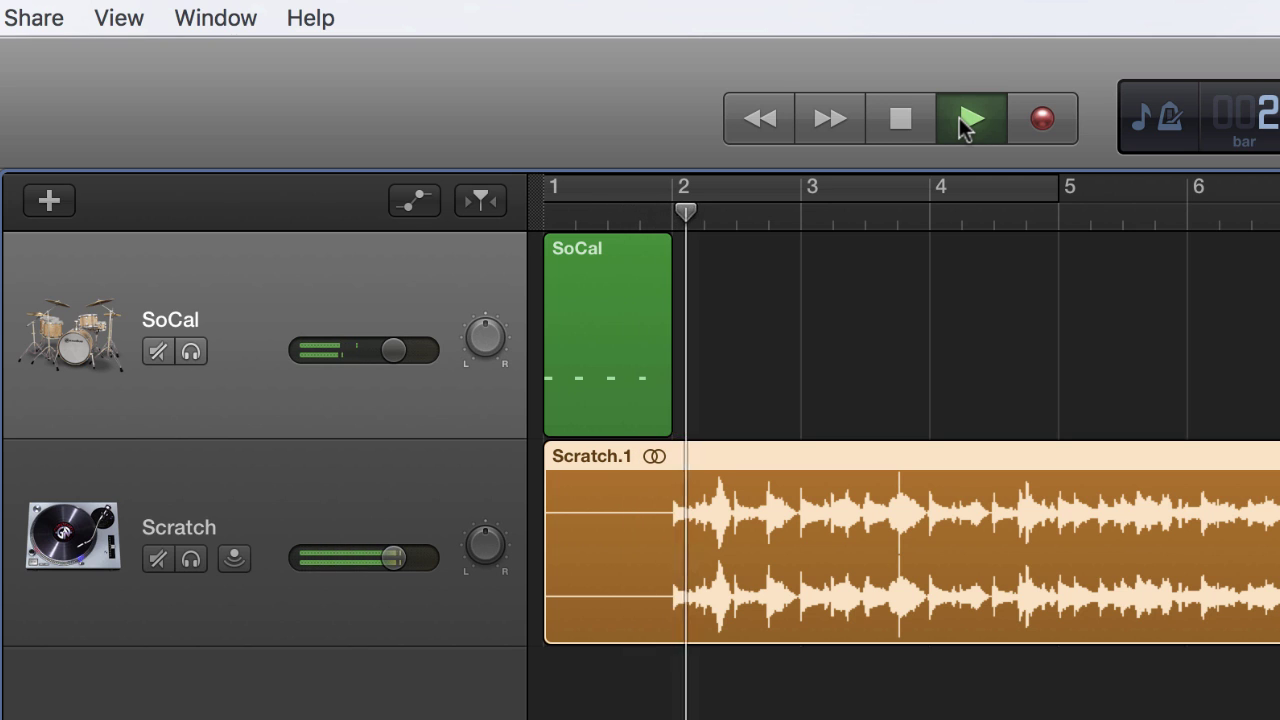
left_click(900, 125)
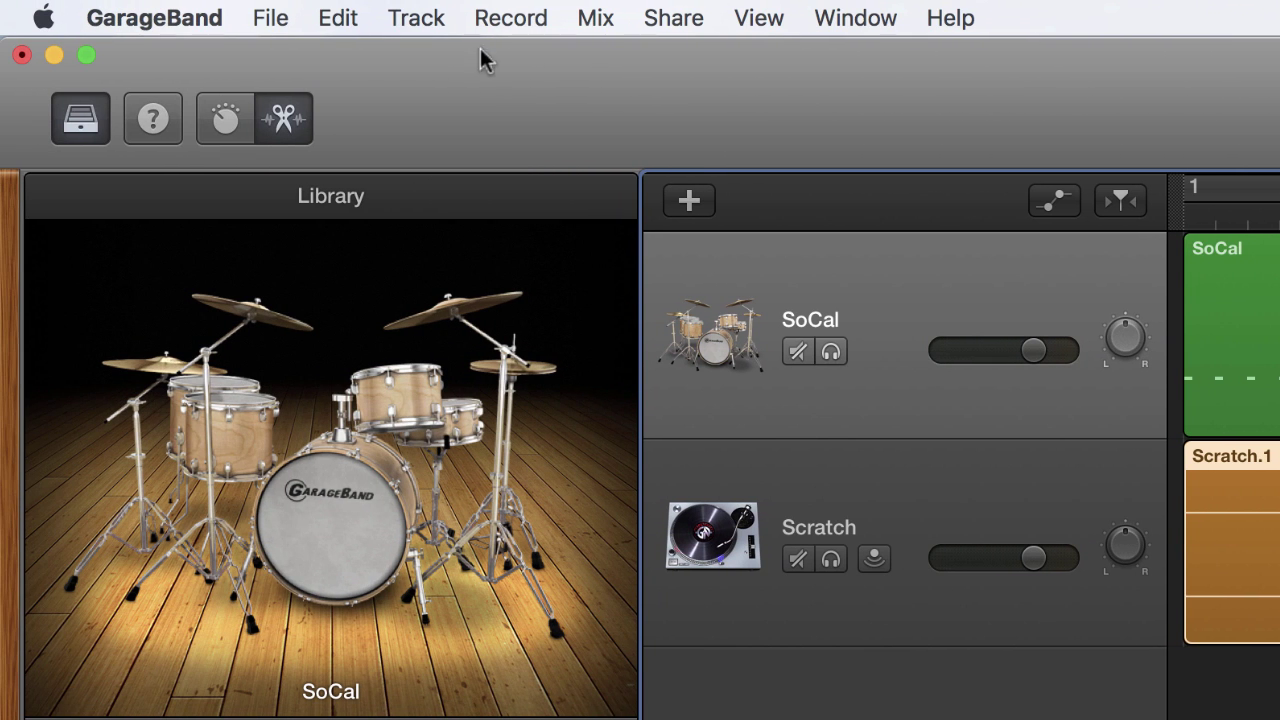
Show the arrangement track and add an Intro section marker at the song's start
left_click(408, 18)
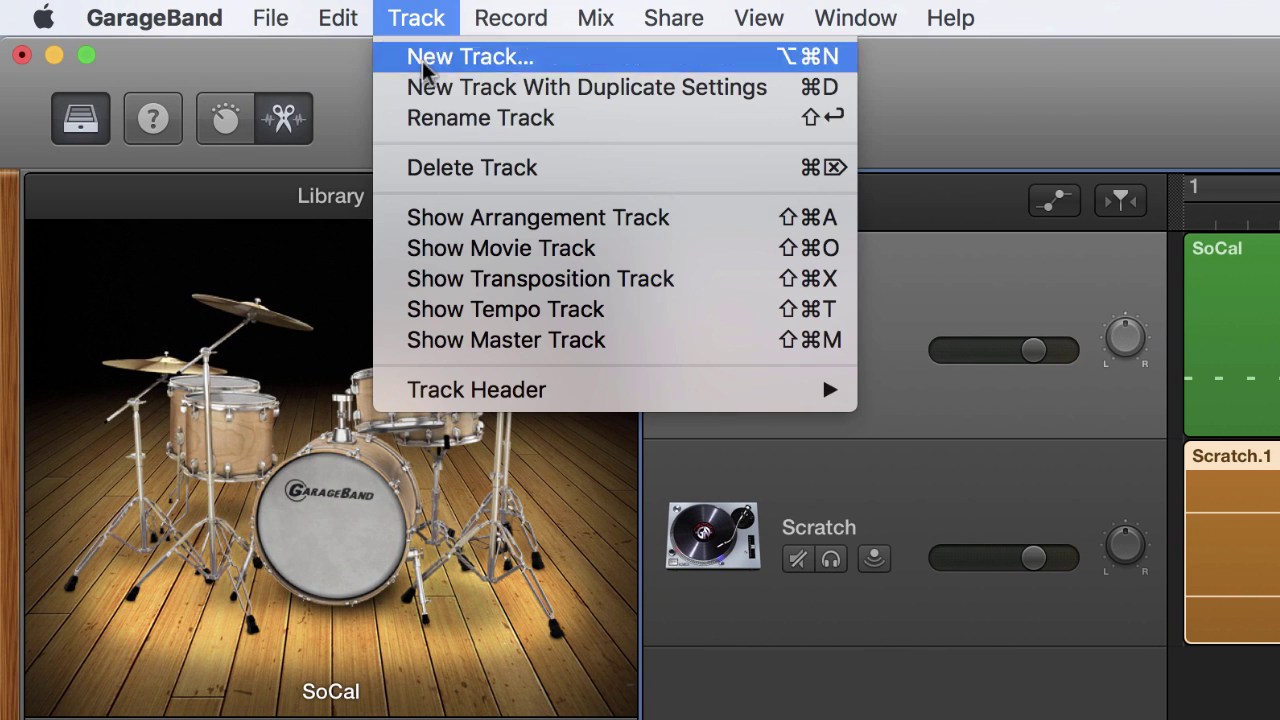
left_click(462, 228)
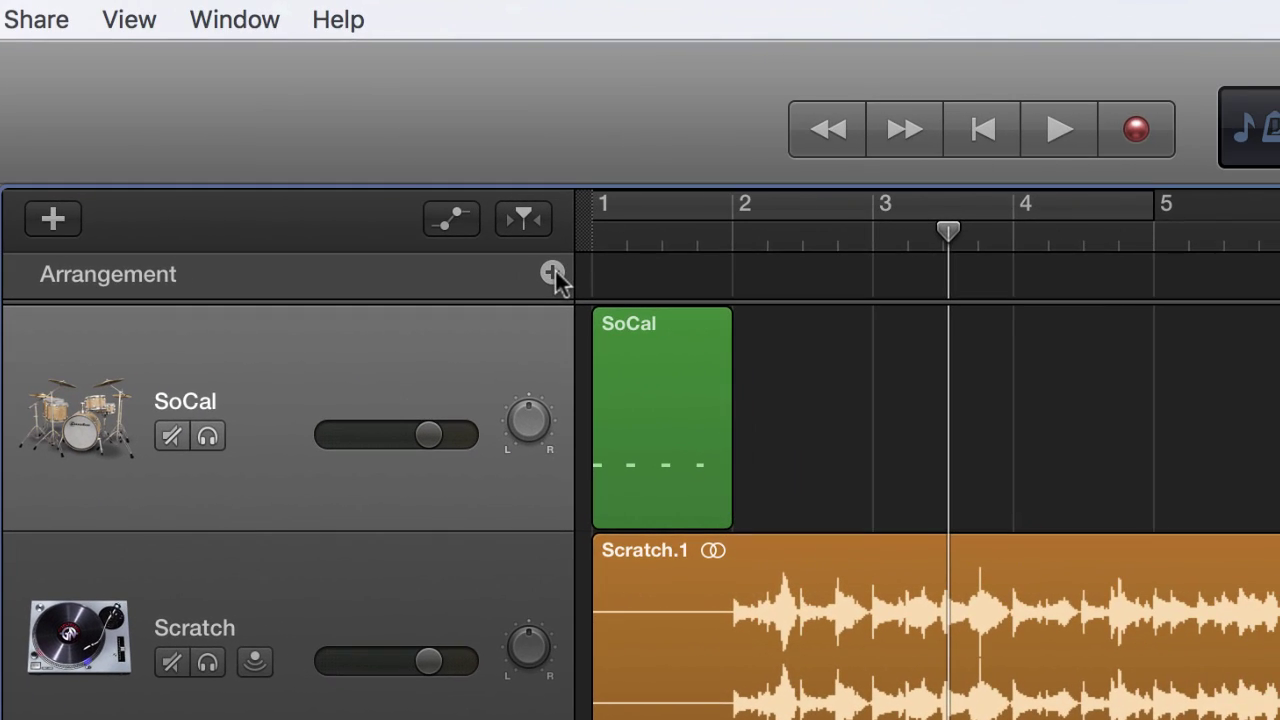
left_click(743, 266)
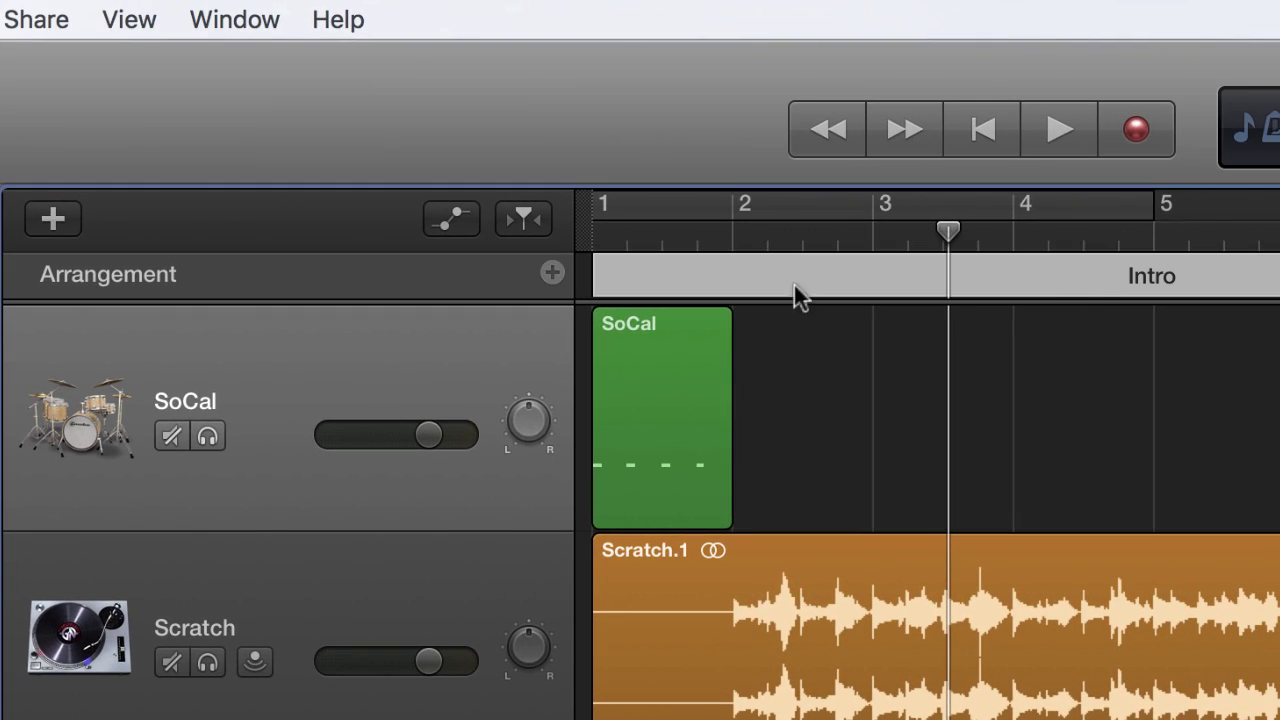
Rename the Intro section marker as Count 4 and shorten it so it ends at bar 2
left_click(1182, 280)
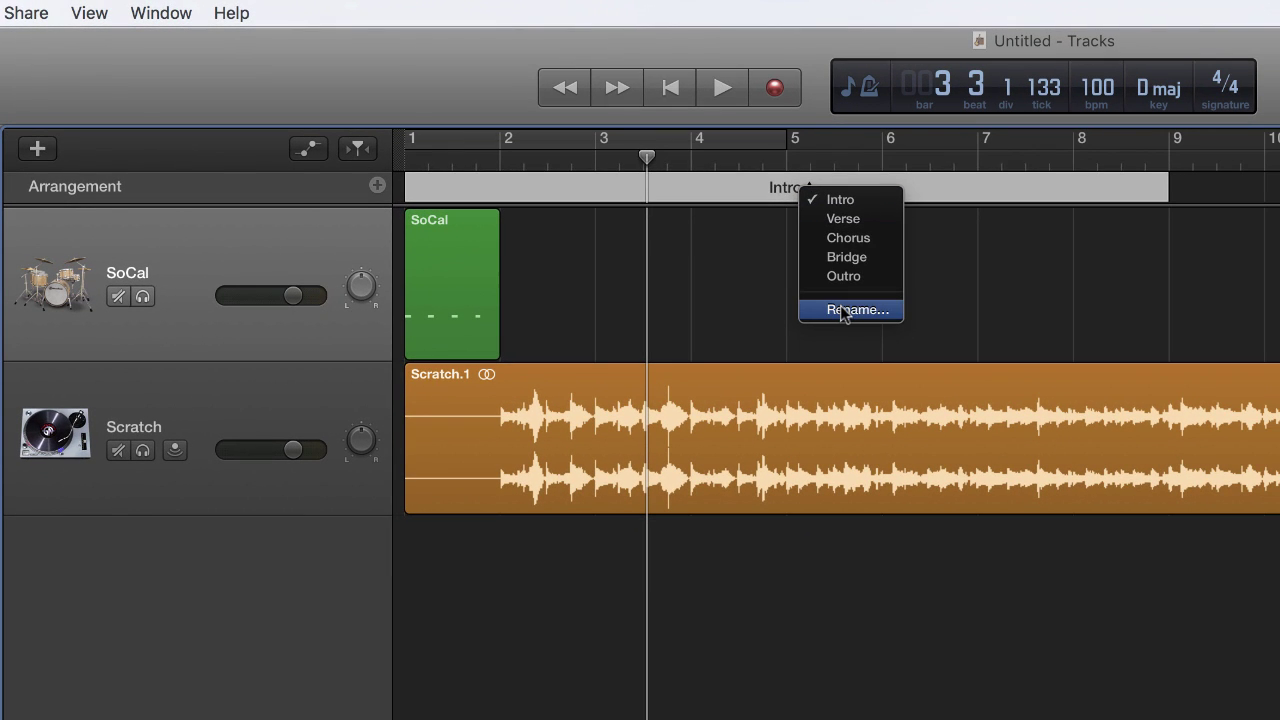
left_click(843, 311)
type("Count 4")
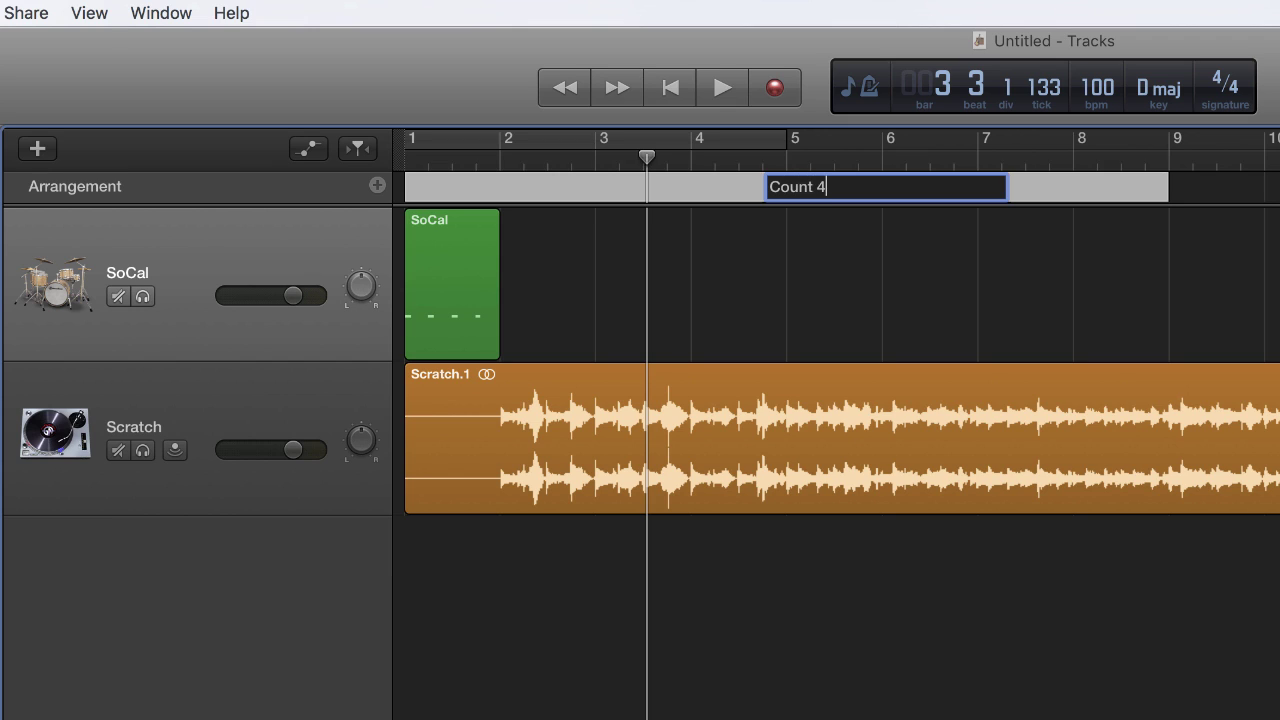
key("Return")
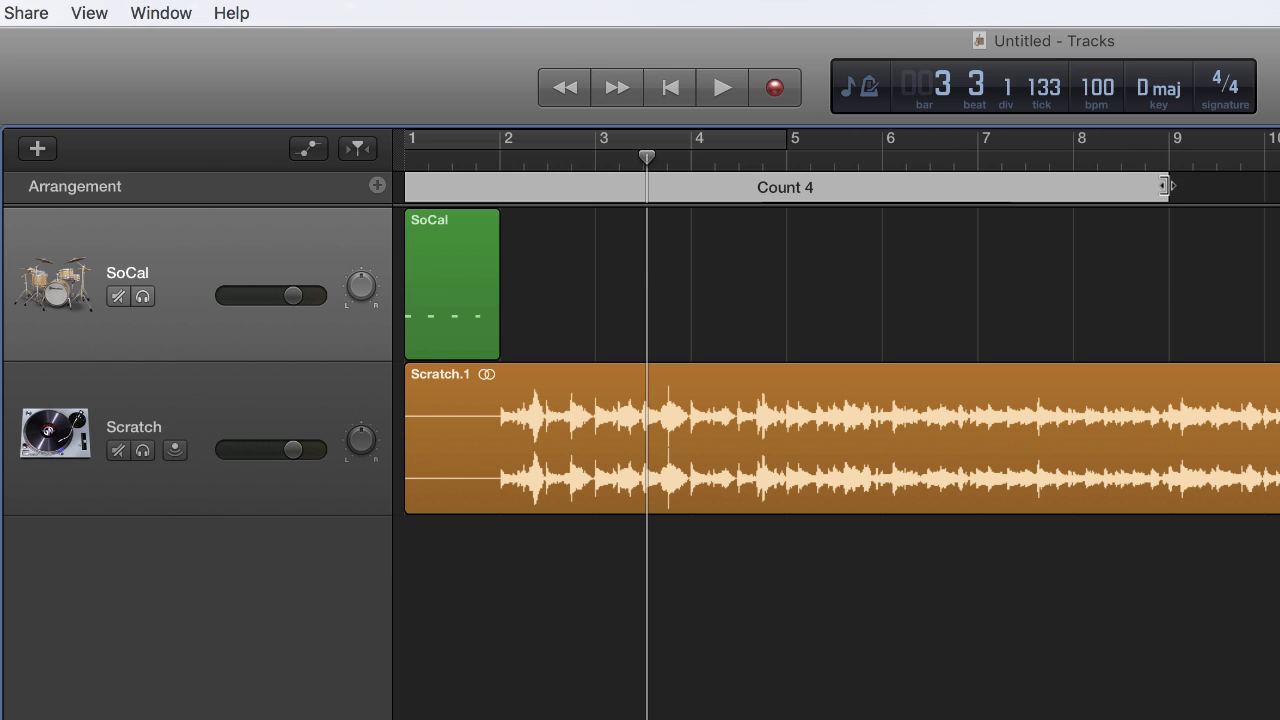
left_click_drag(1166, 186, 500, 187)
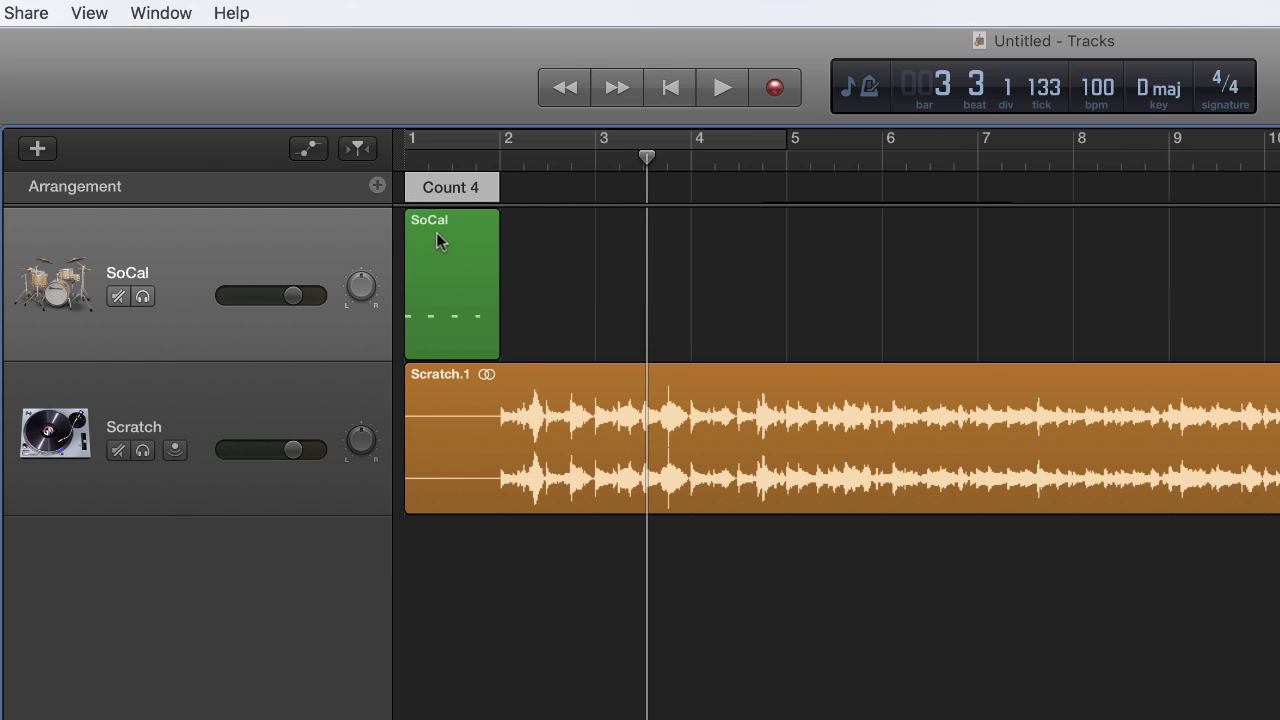
Add an Intro section marker directly after Count 4, followed by a Verse section marker
left_click(377, 187)
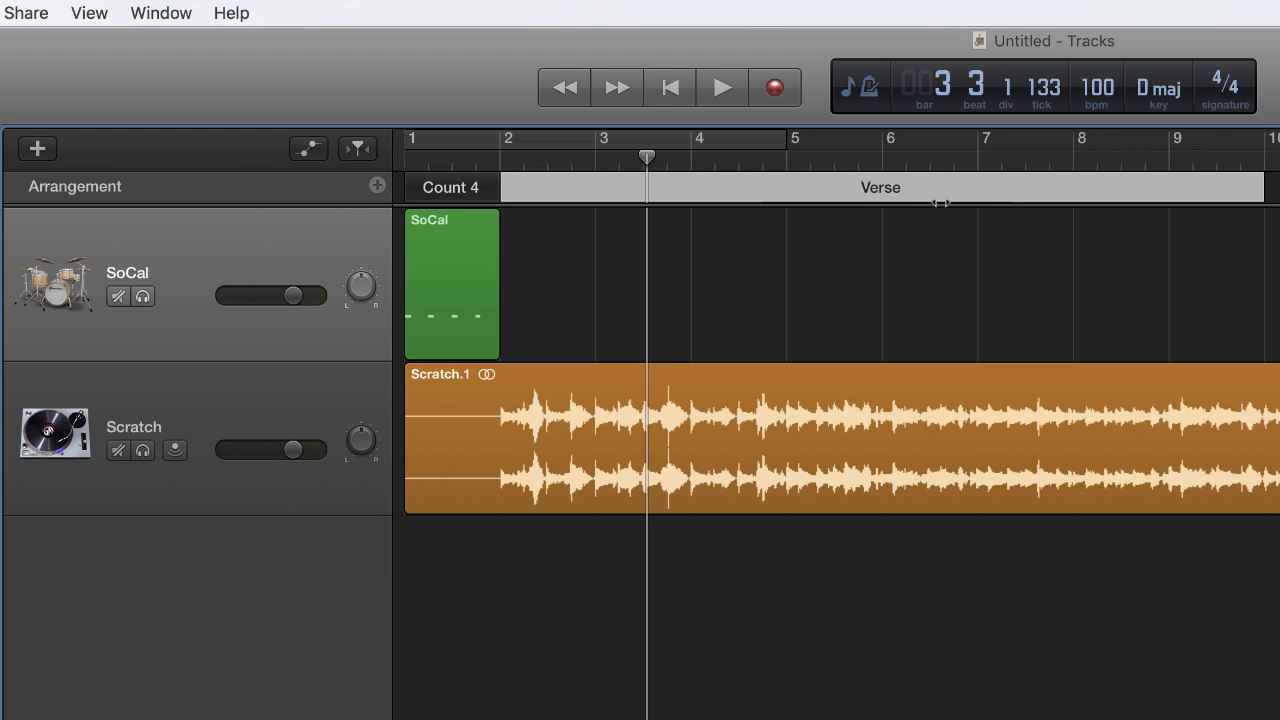
left_click(887, 189)
left_click(925, 191)
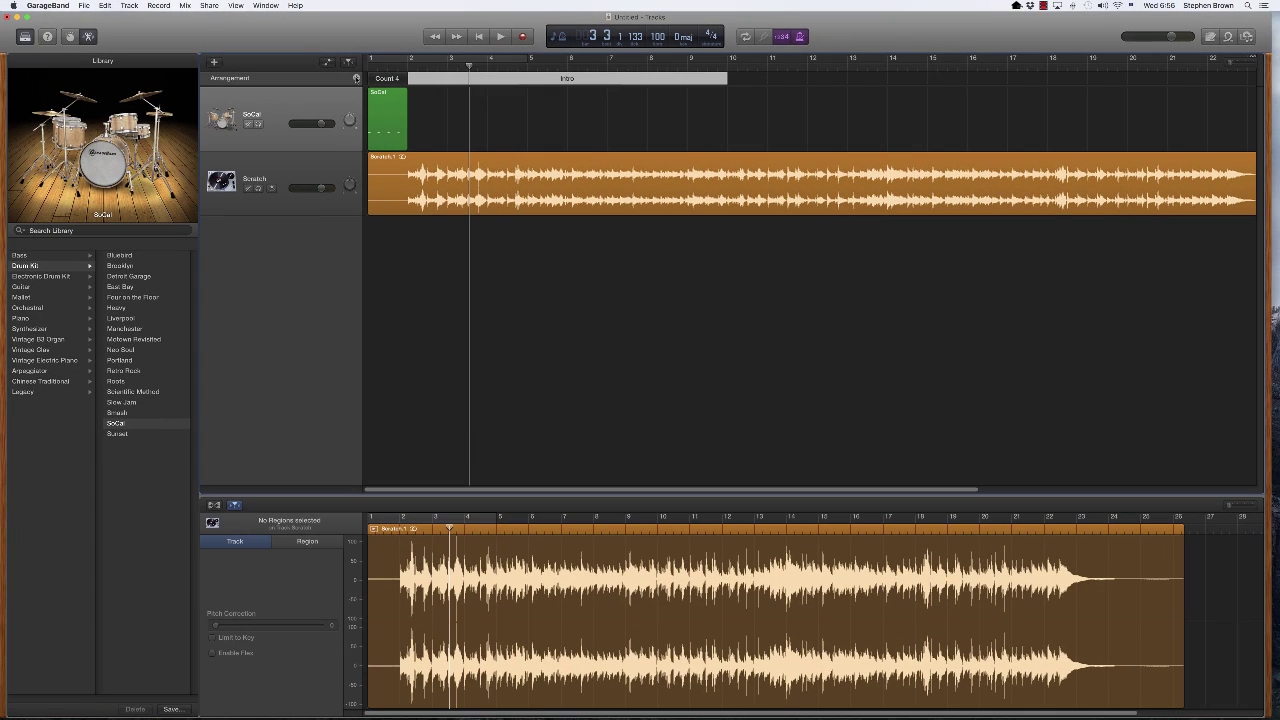
left_click(356, 78)
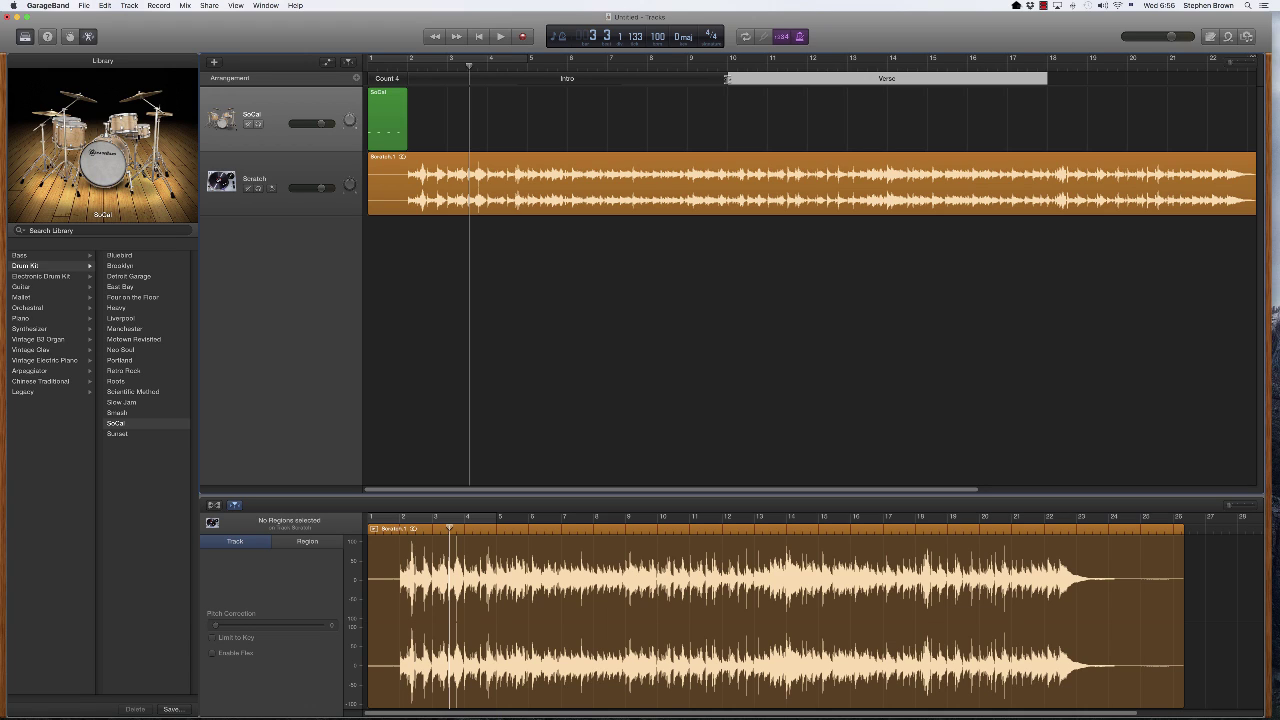
Play the song from the beginning and resize the markers so Intro ends at bar 6 and Verse at bar 11
mouse_move(724, 79)
left_mouse_down()
mouse_move(567, 82)
mouse_move(727, 90)
left_mouse_up()
left_click(478, 37)
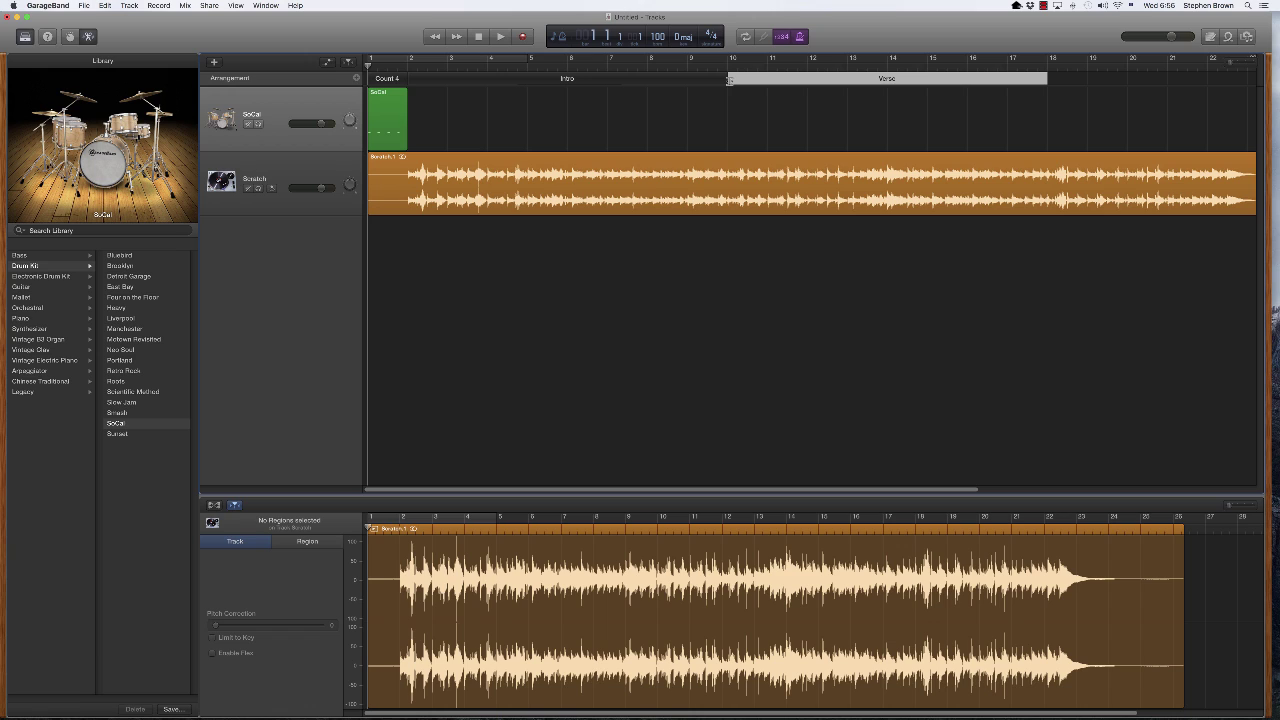
left_click(501, 37)
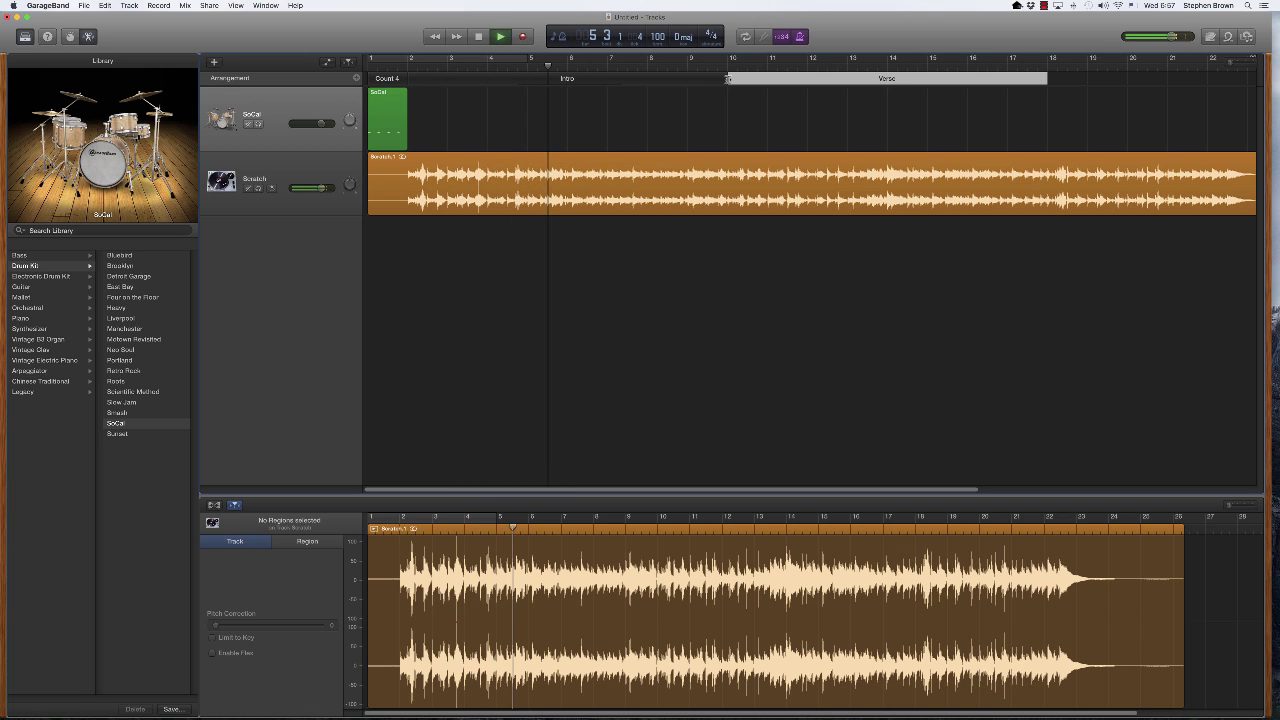
left_click_drag(727, 78, 568, 78)
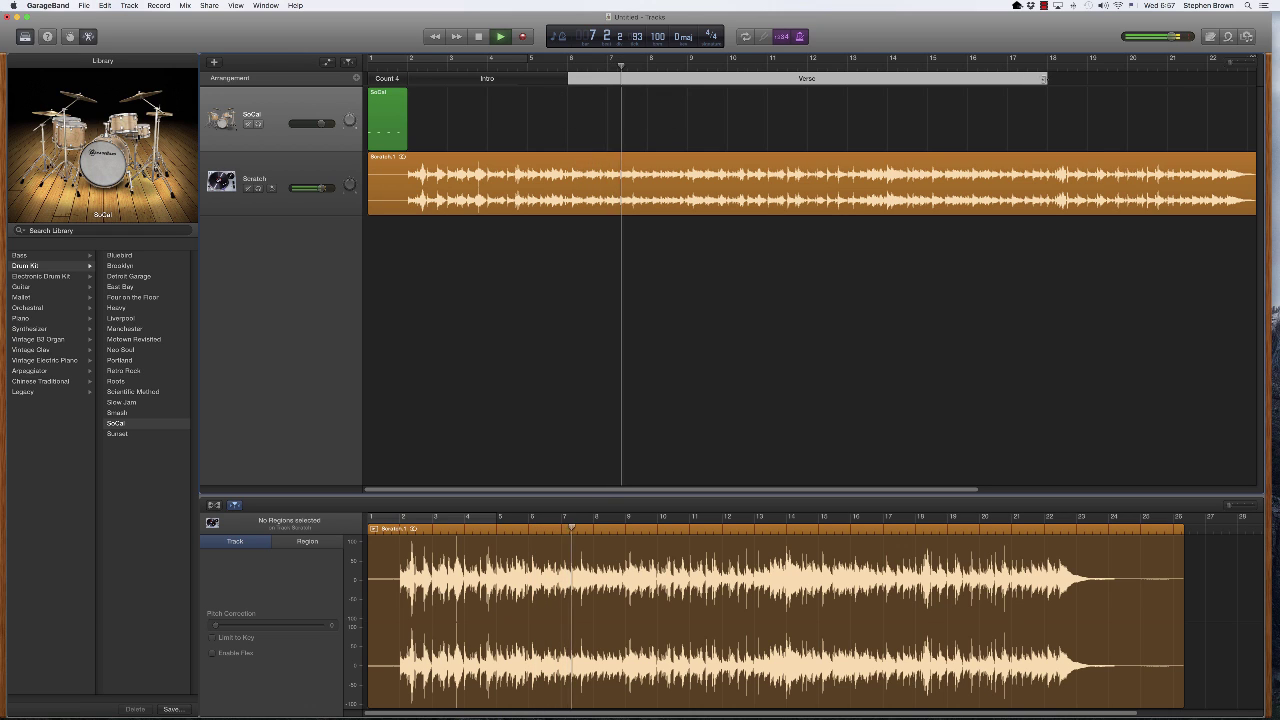
left_click_drag(1044, 78, 767, 78)
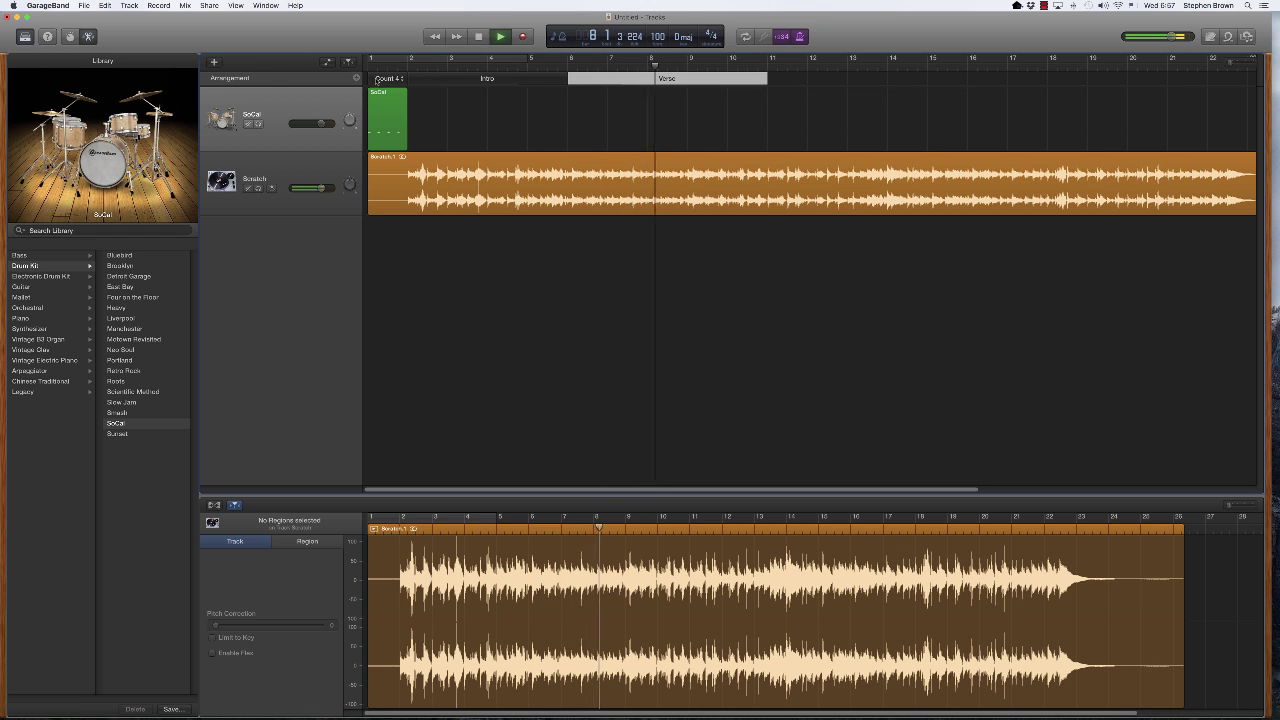
Add a Chorus marker, move its boundary with Verse to bar 10 and shorten it to end just before bar 14
left_click(778, 78)
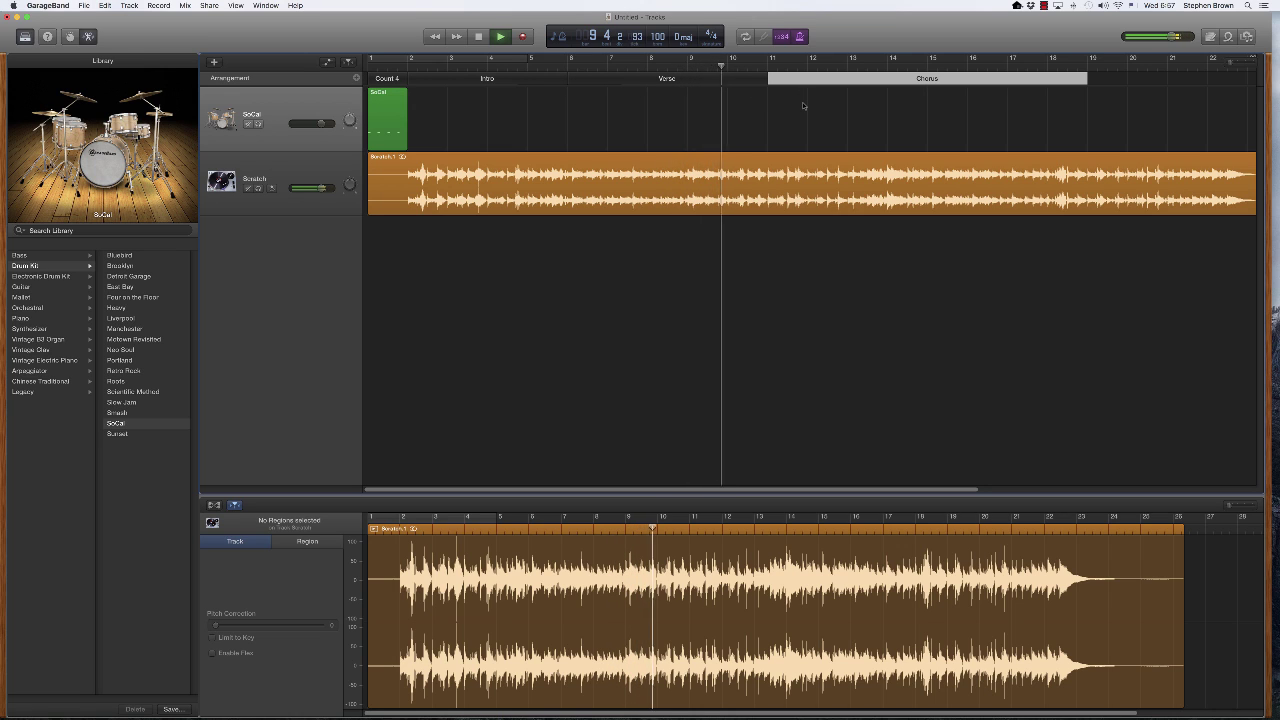
left_click_drag(768, 78, 728, 78)
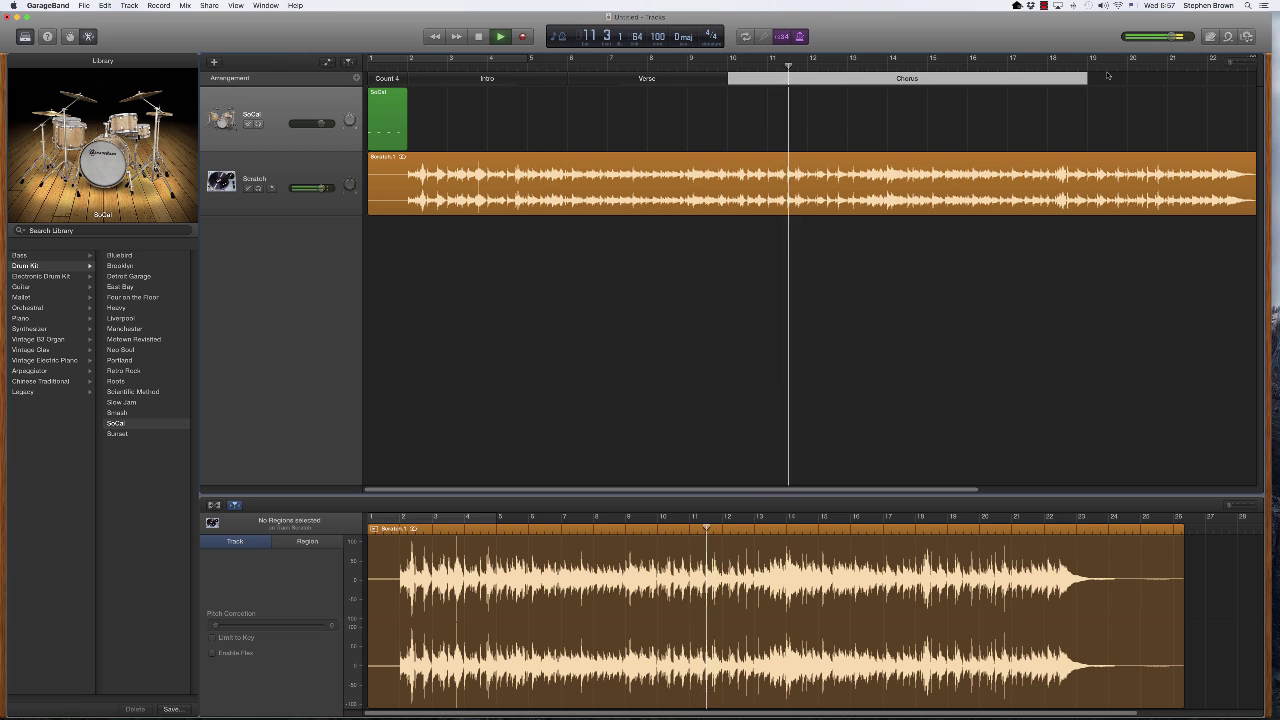
left_click_drag(1087, 78, 879, 78)
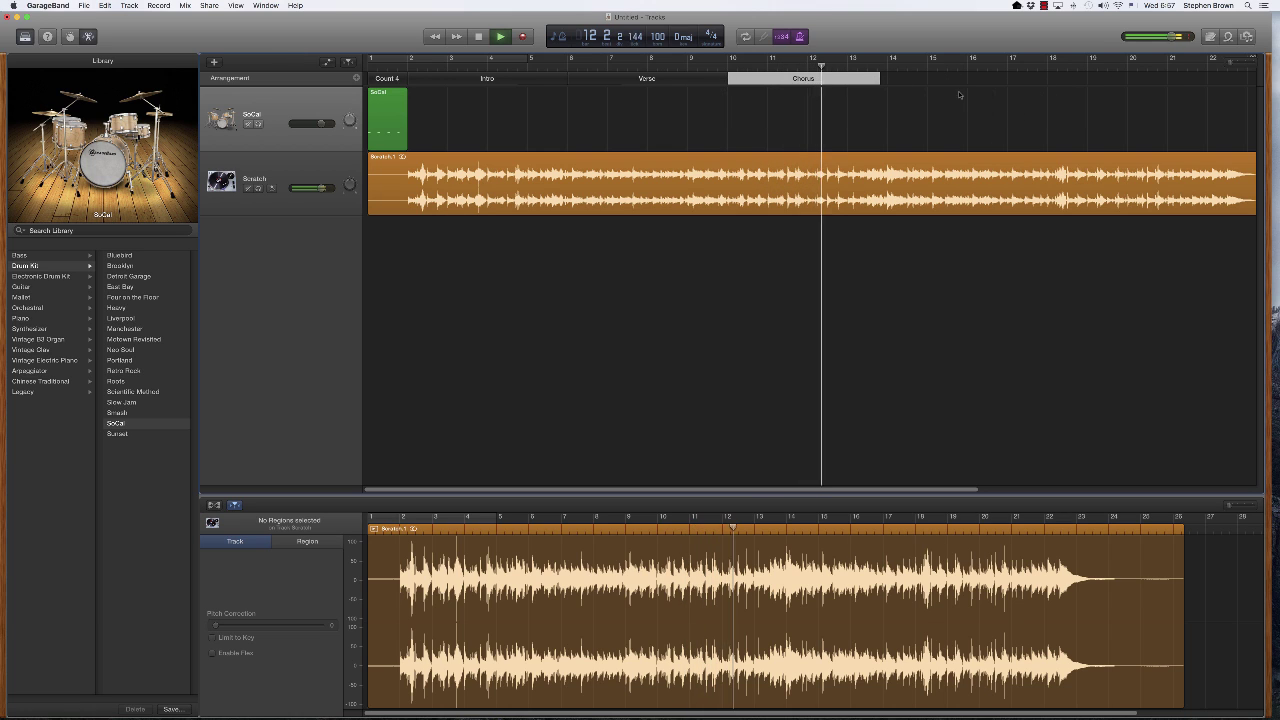
Add a Bridge marker after Chorus, set their boundary to bar 14 and end the Bridge at bar 17
left_click(356, 78)
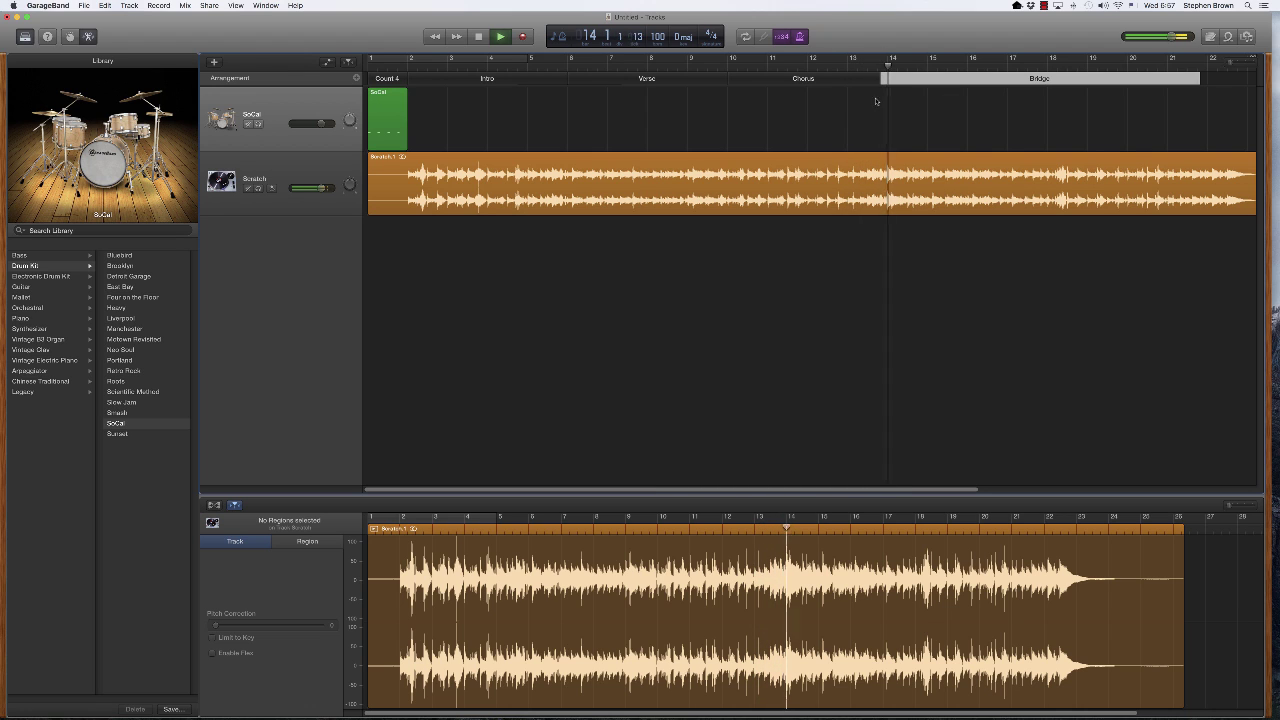
left_click_drag(882, 79, 887, 80)
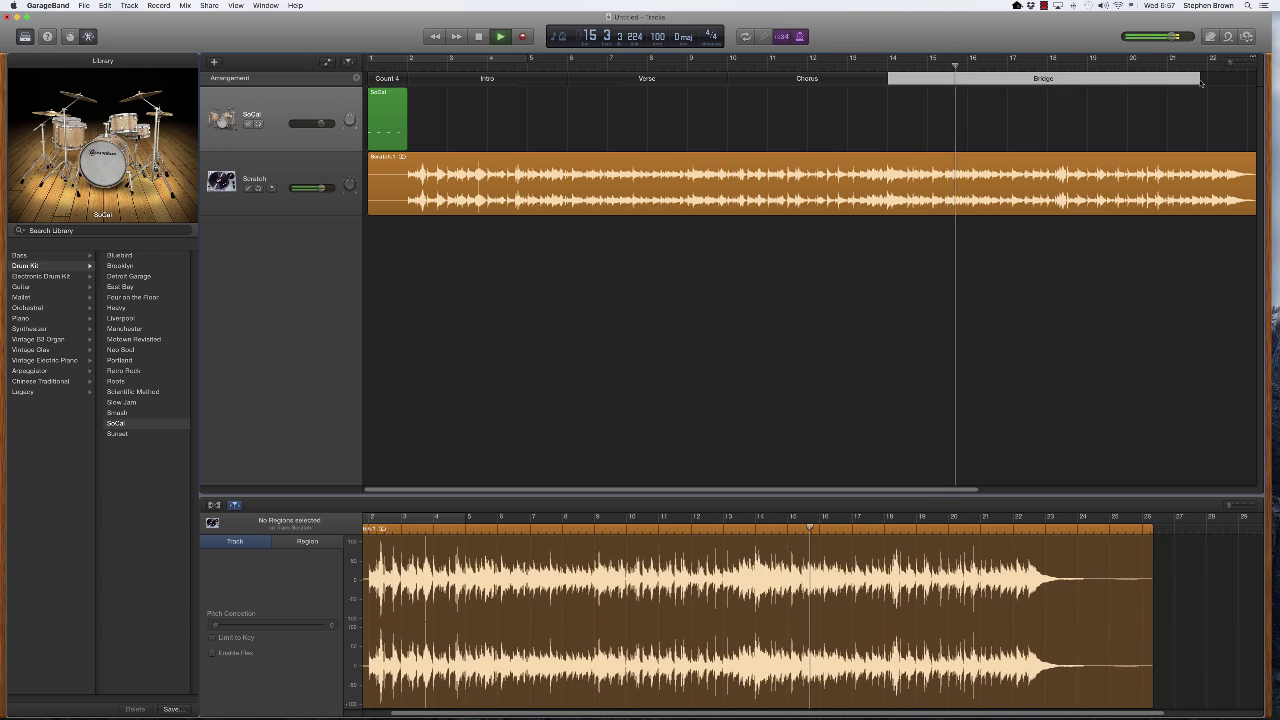
left_click_drag(1201, 83, 1007, 84)
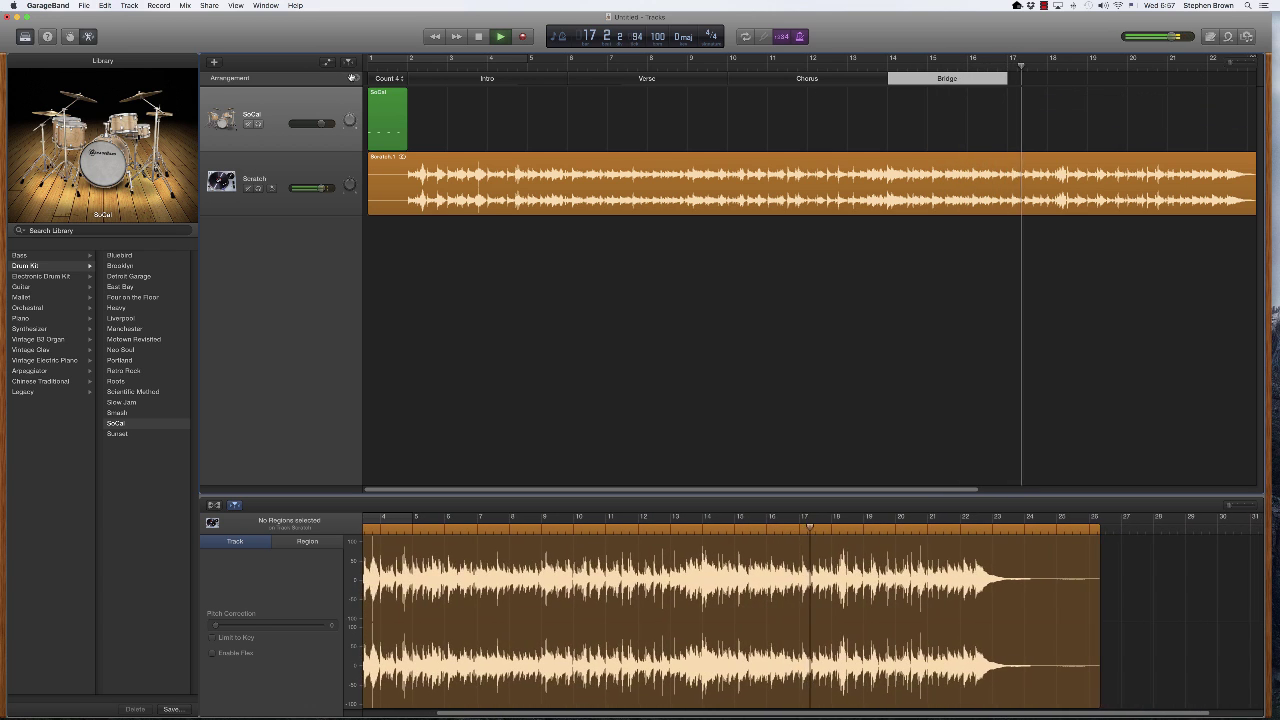
Add an Outro marker, move its boundary with Bridge to bar 18 and stop playback once the music ends
left_click(352, 77)
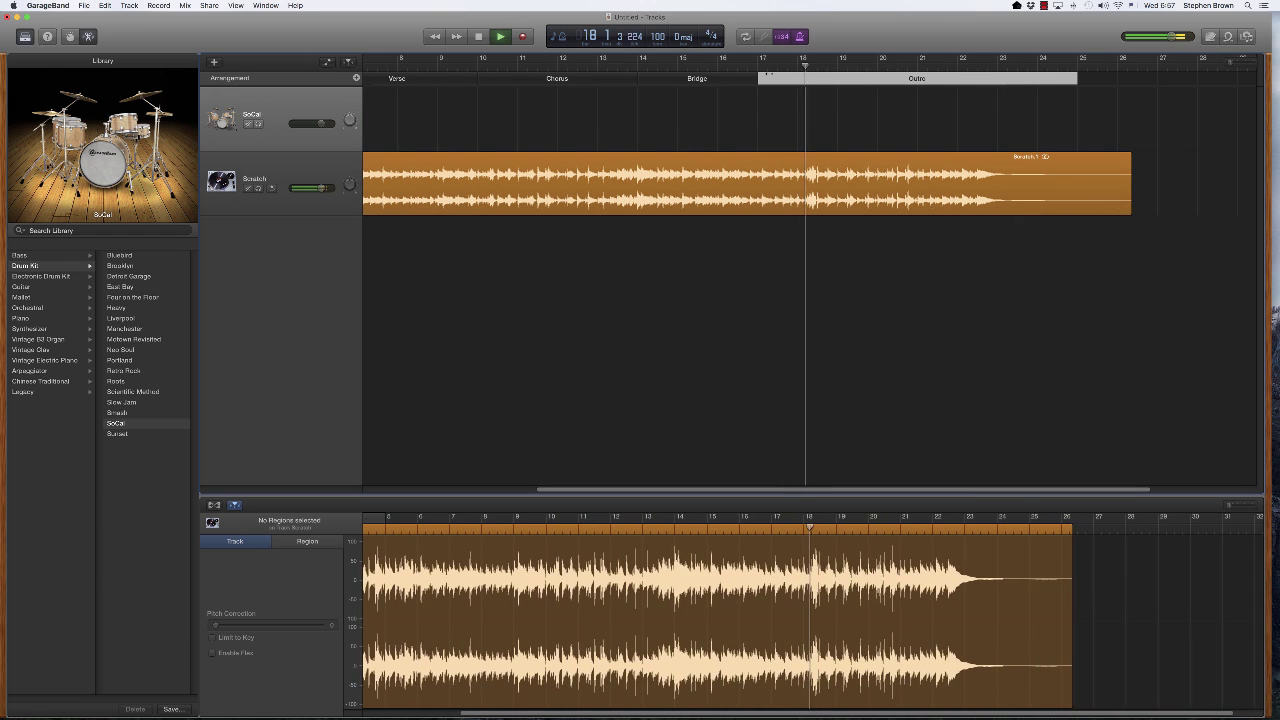
left_click_drag(767, 77, 797, 79)
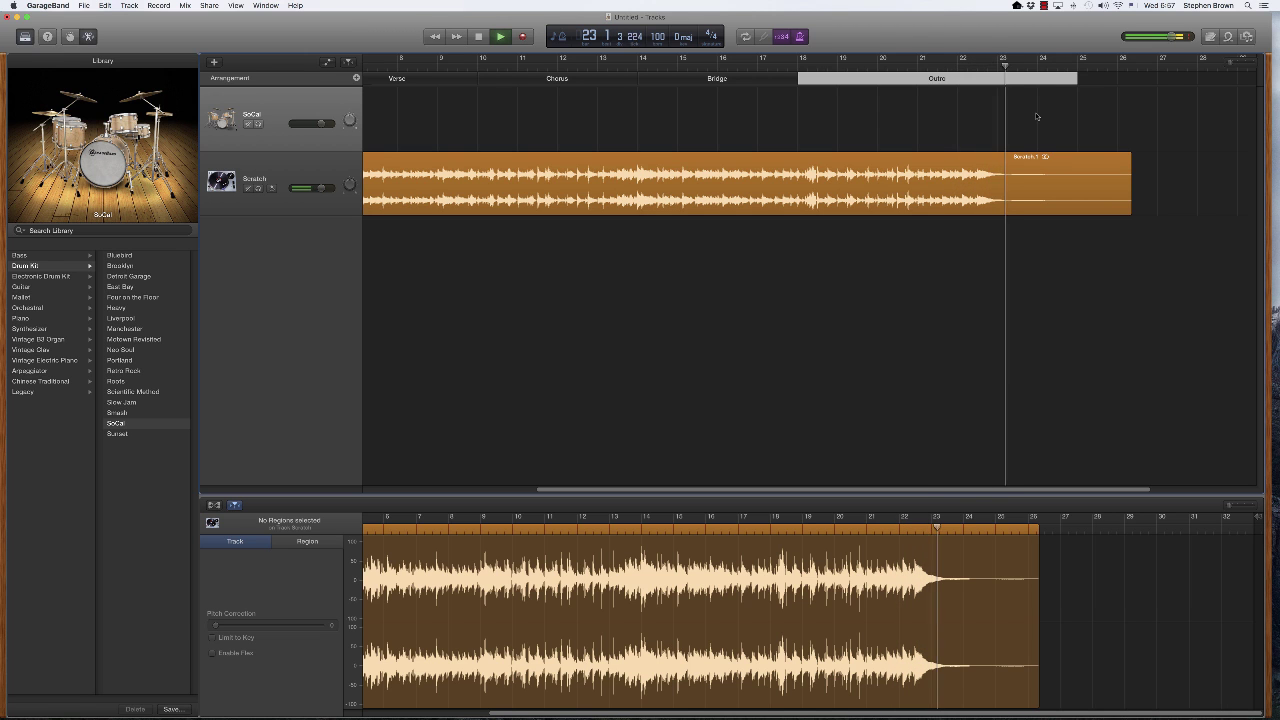
key("space")
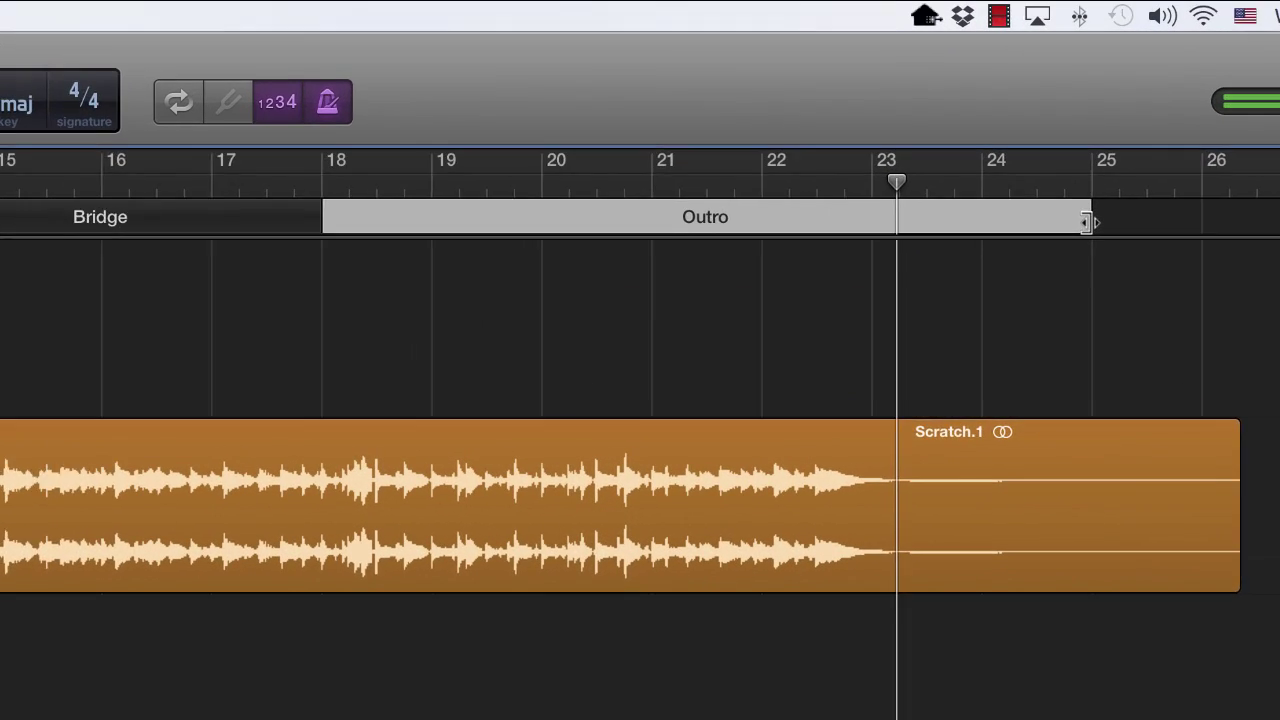
Trim the end of the Outro marker back to about halfway through bar 22
left_click_drag(1075, 78, 986, 78)
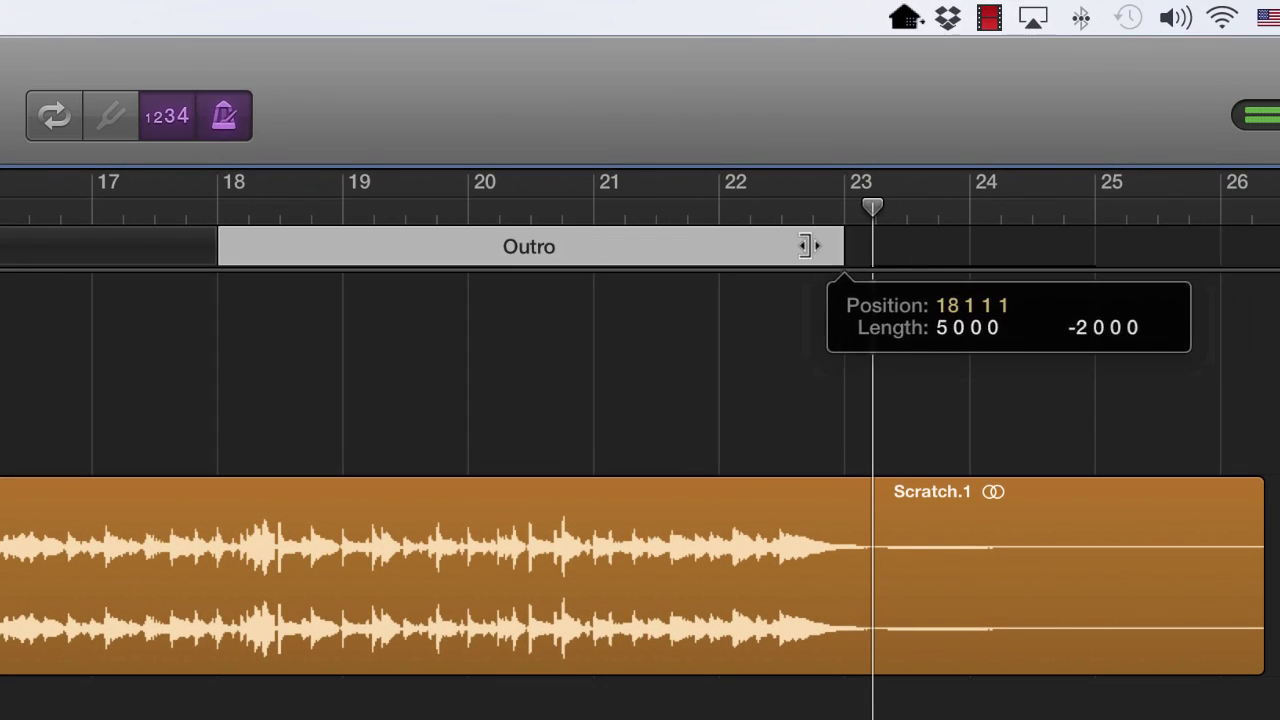
left_click_drag(808, 246, 780, 246)
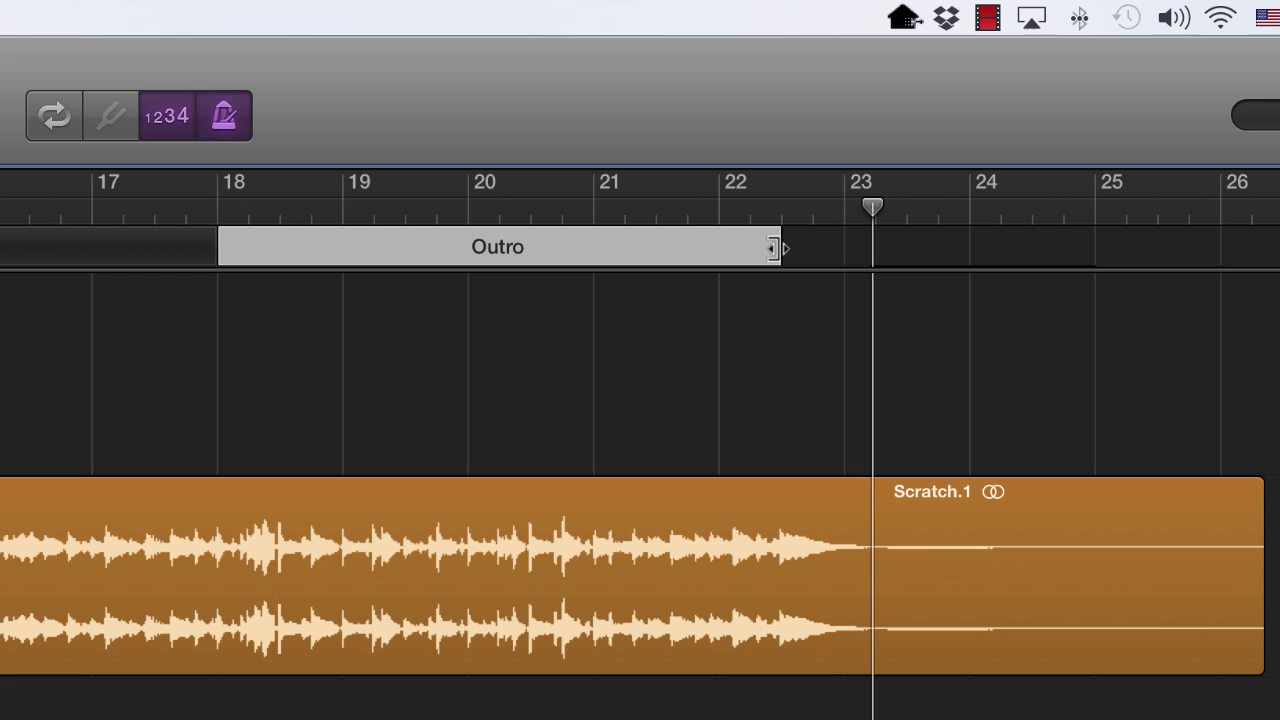
left_click_drag(774, 249, 789, 250)
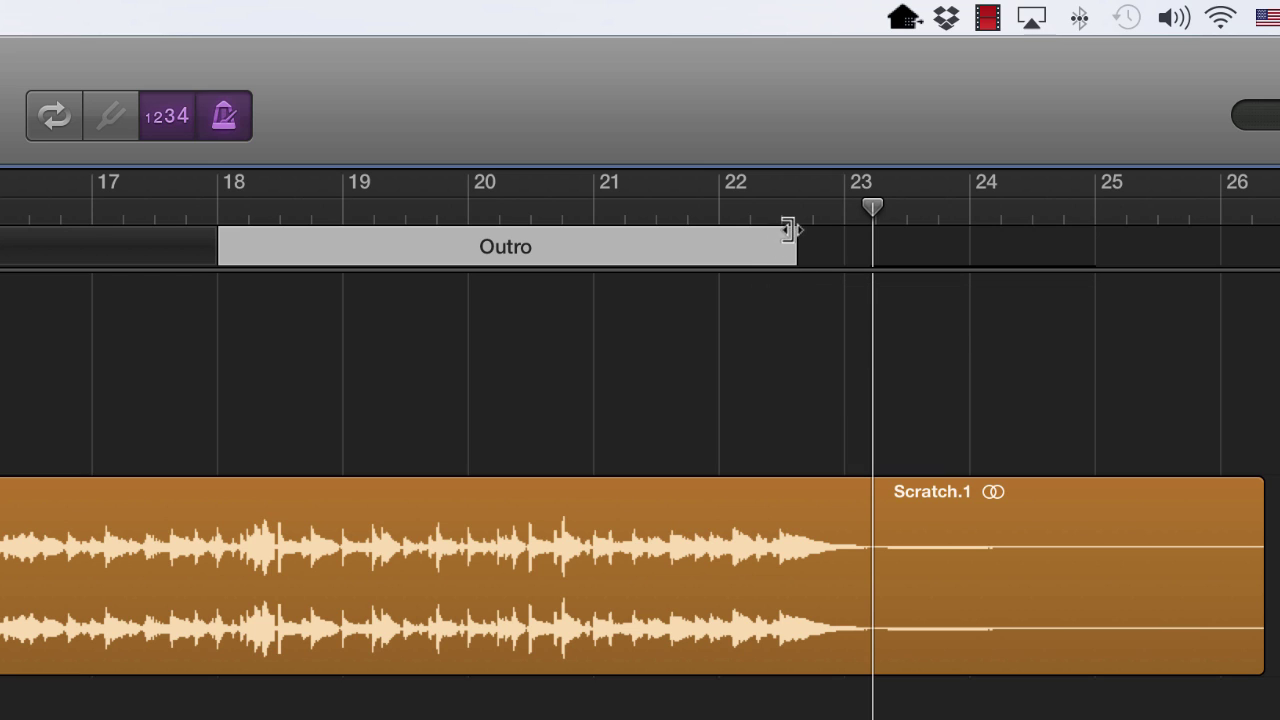
left_click_drag(790, 249, 785, 245)
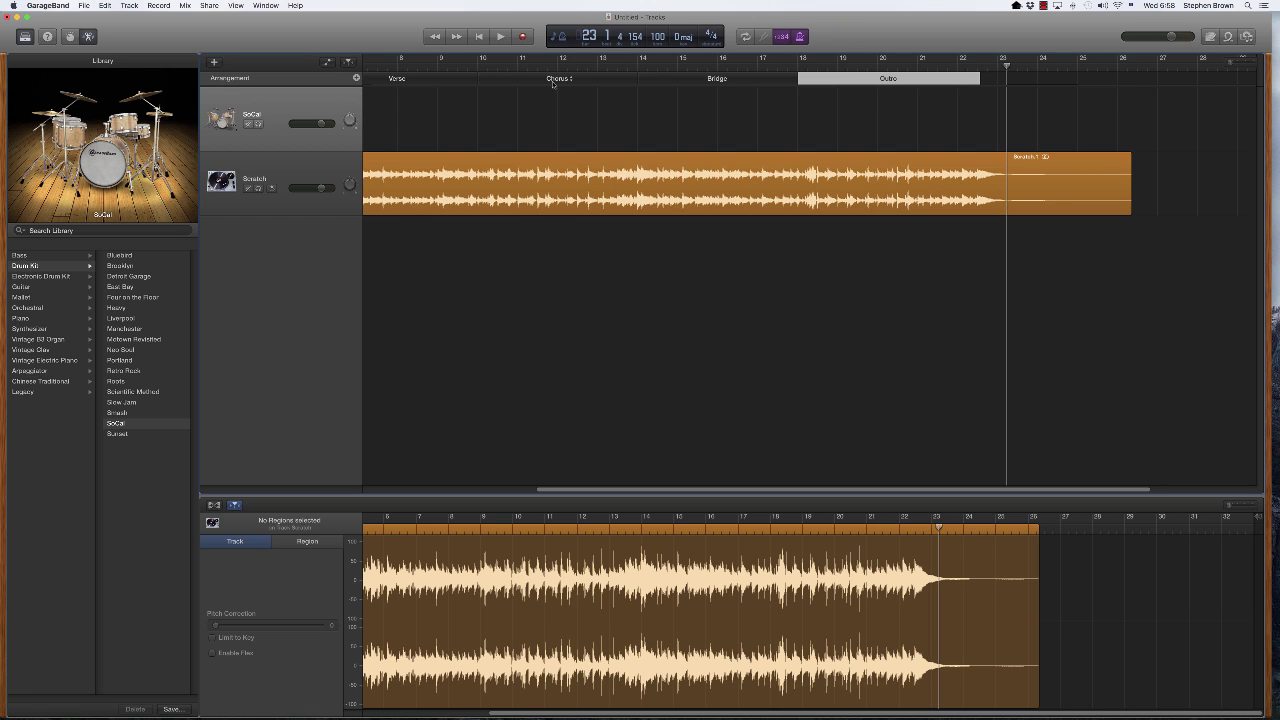
Return to the song's start and review the Intro, Verse, Chorus, Bridge and Outro markers one by one
key("Return")
key("space")
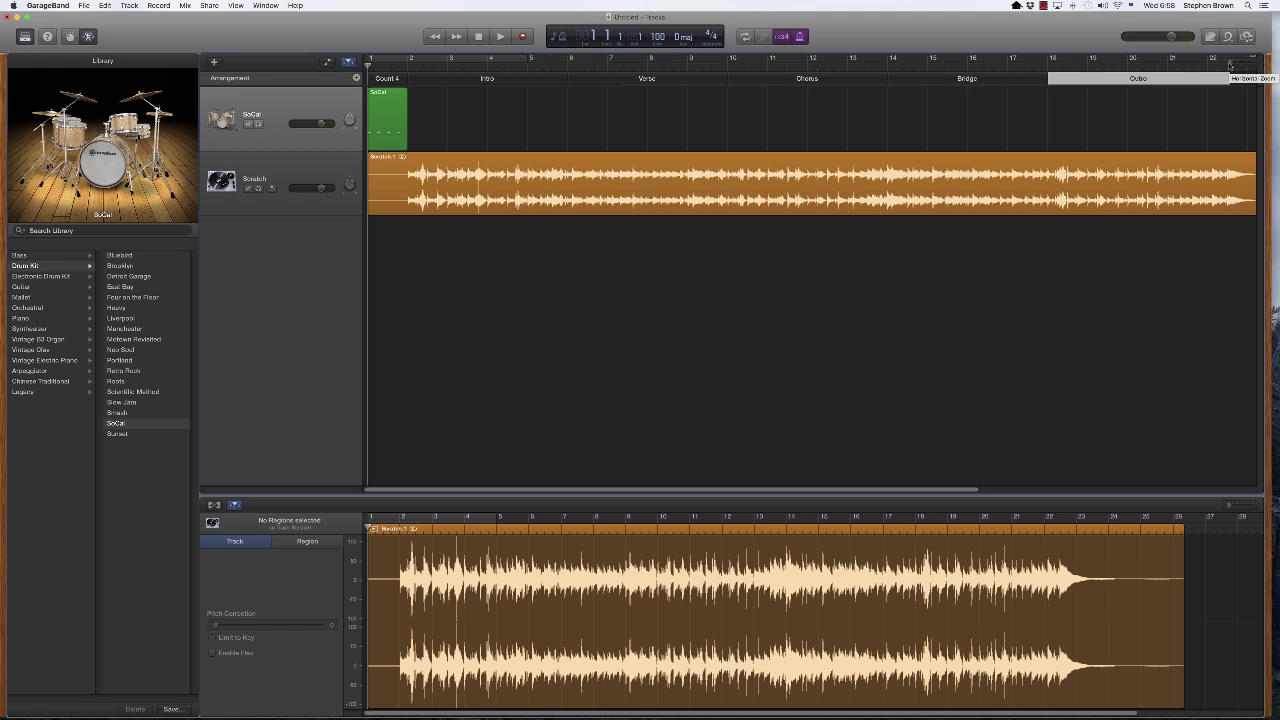
left_click_drag(1232, 64, 1230, 64)
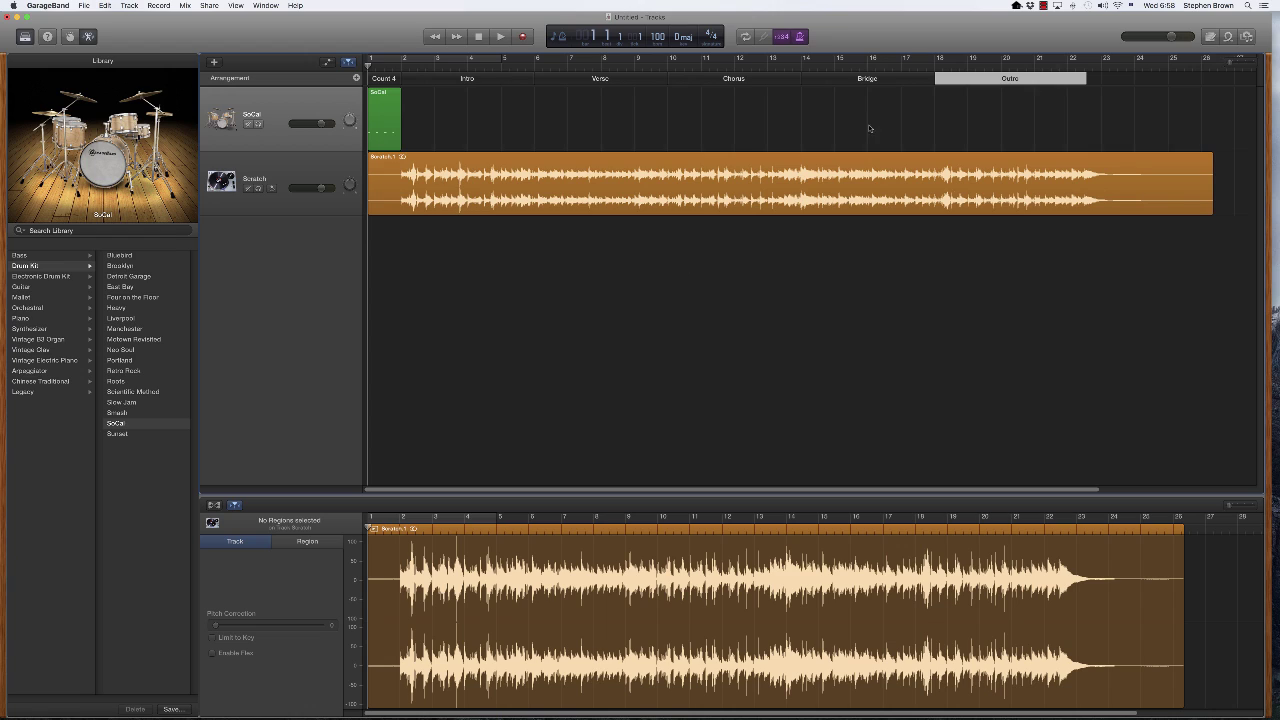
left_click(507, 79)
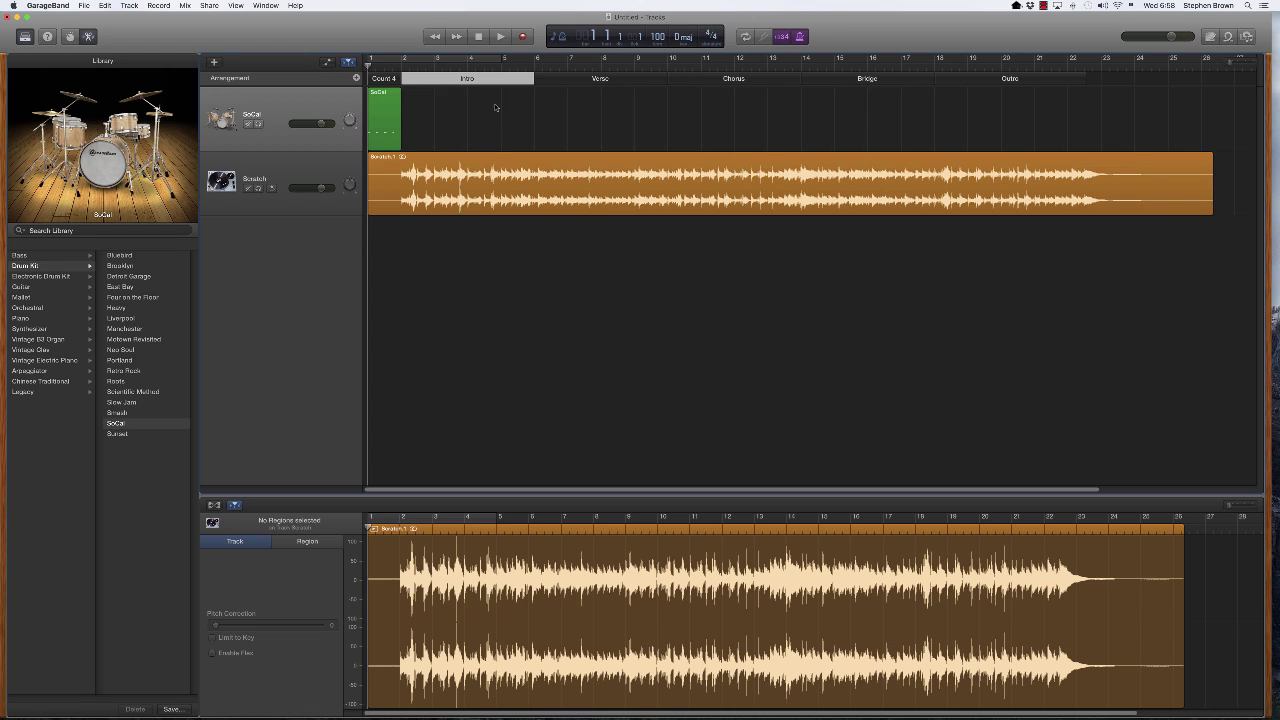
left_click(573, 78)
left_click(700, 78)
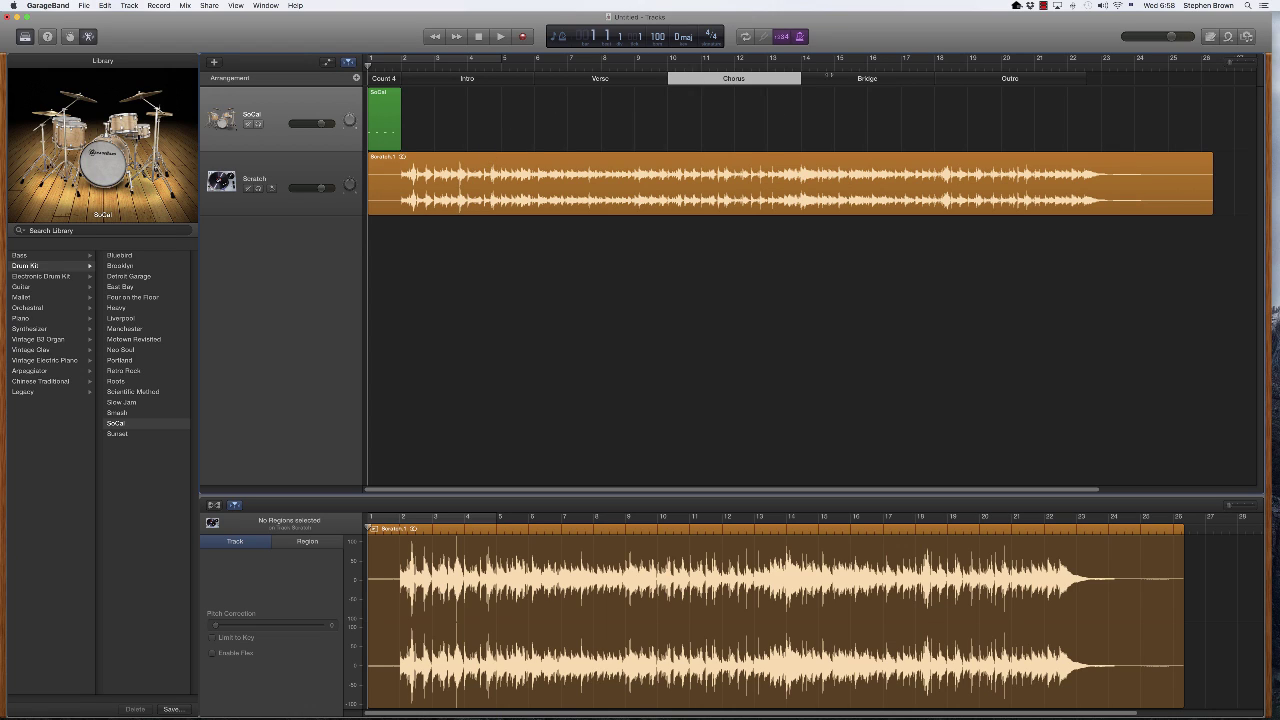
left_click(828, 78)
key("Right")
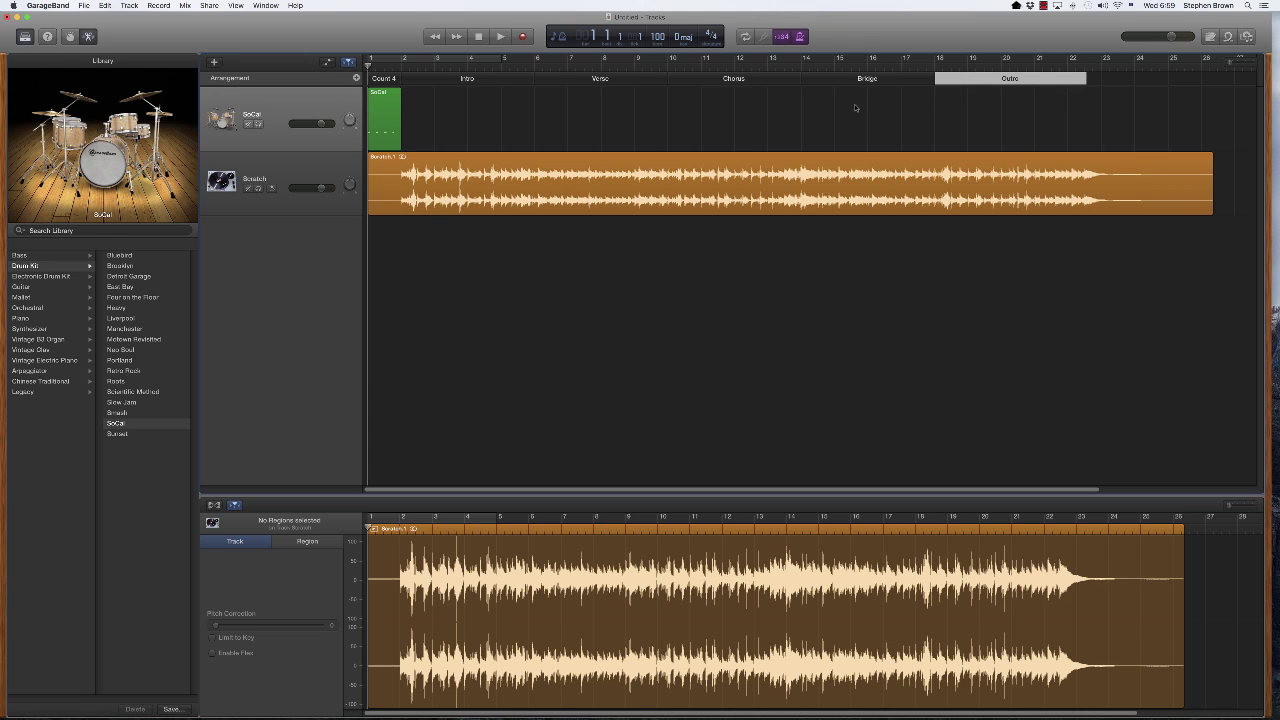
Create a new Drummer track between the SoCal count-in track and the Scratch track
left_click(799, 37)
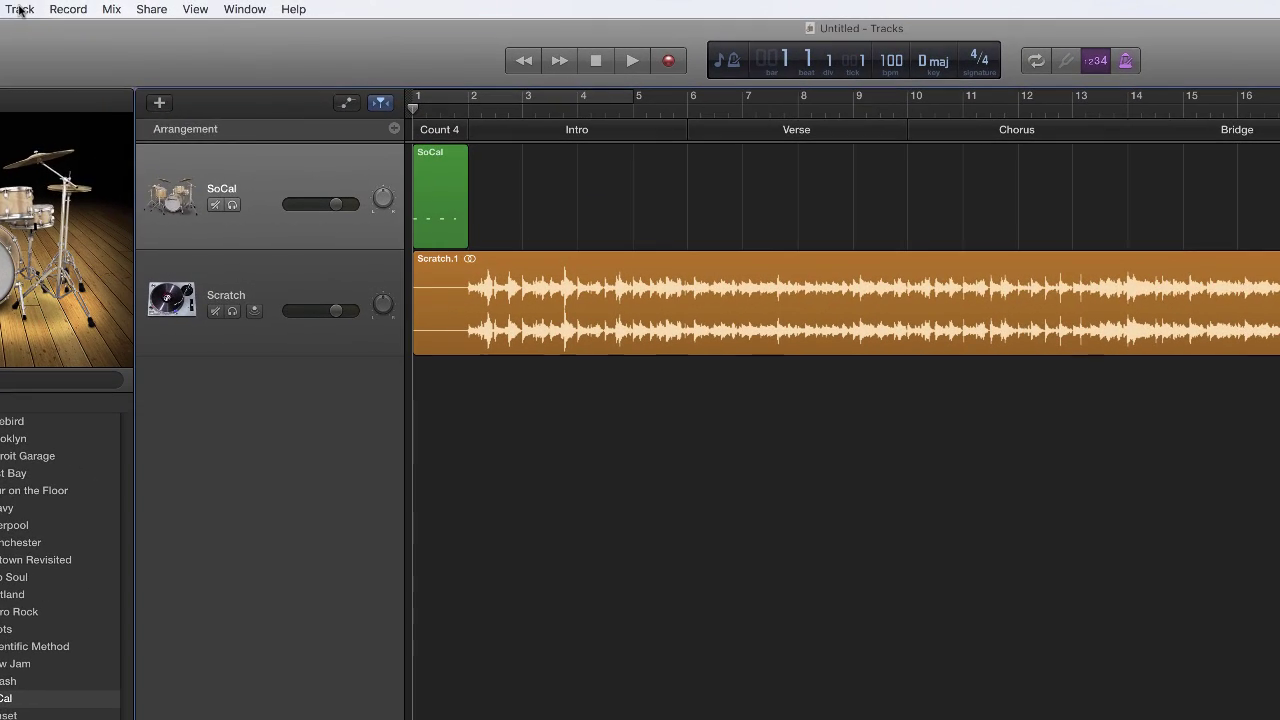
left_click(129, 5)
left_click(17, 30)
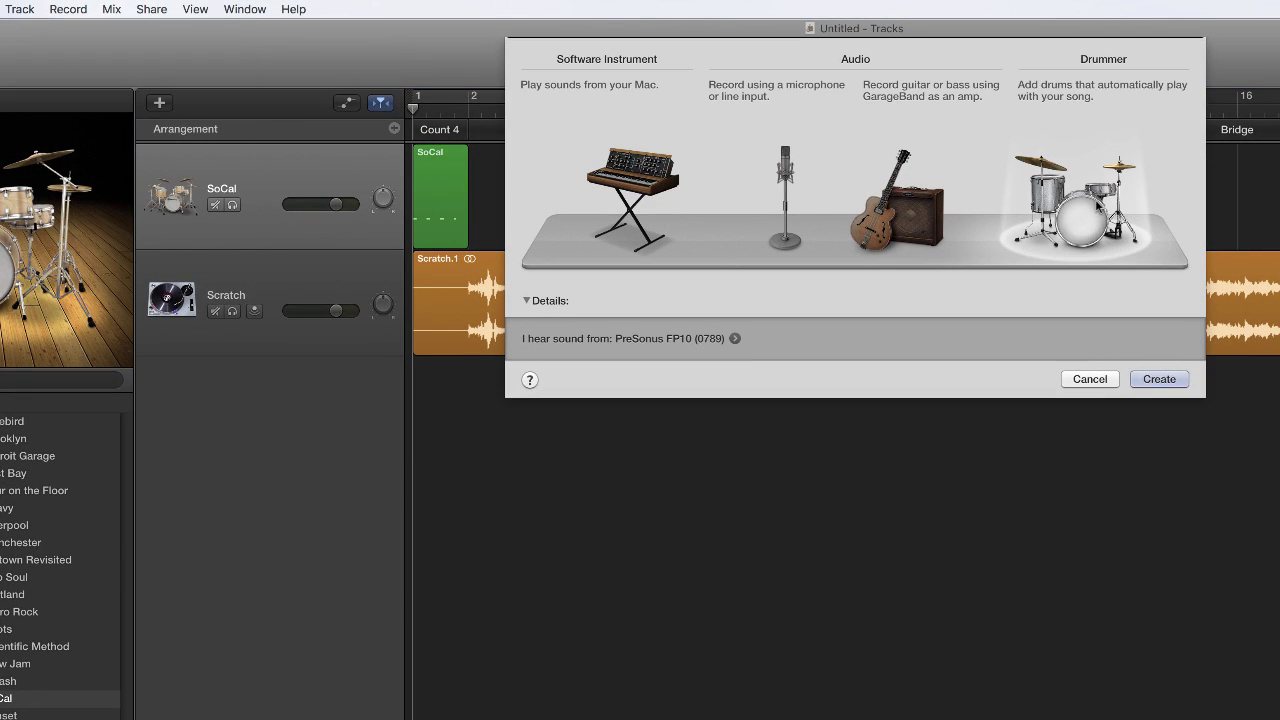
left_click(1157, 376)
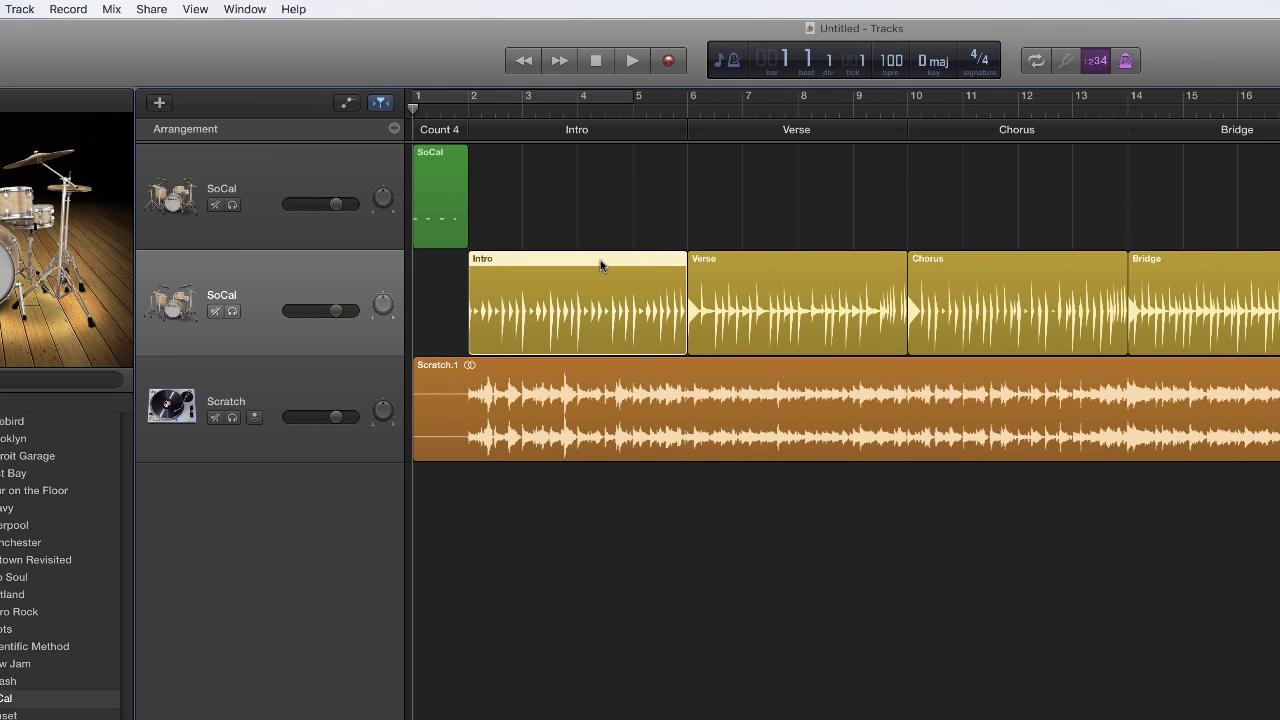
Compare the Drummer track's Intro and Verse regions with the matching section markers in the arrangement track
left_click(735, 274)
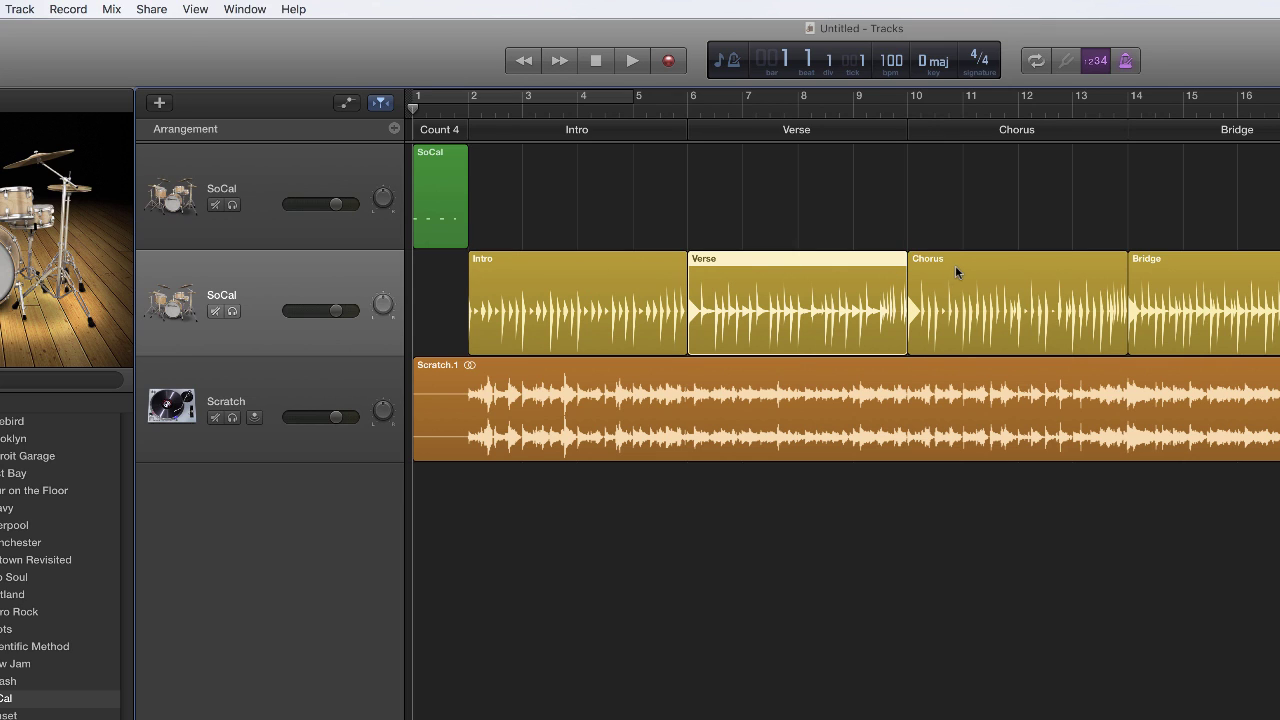
left_click(622, 131)
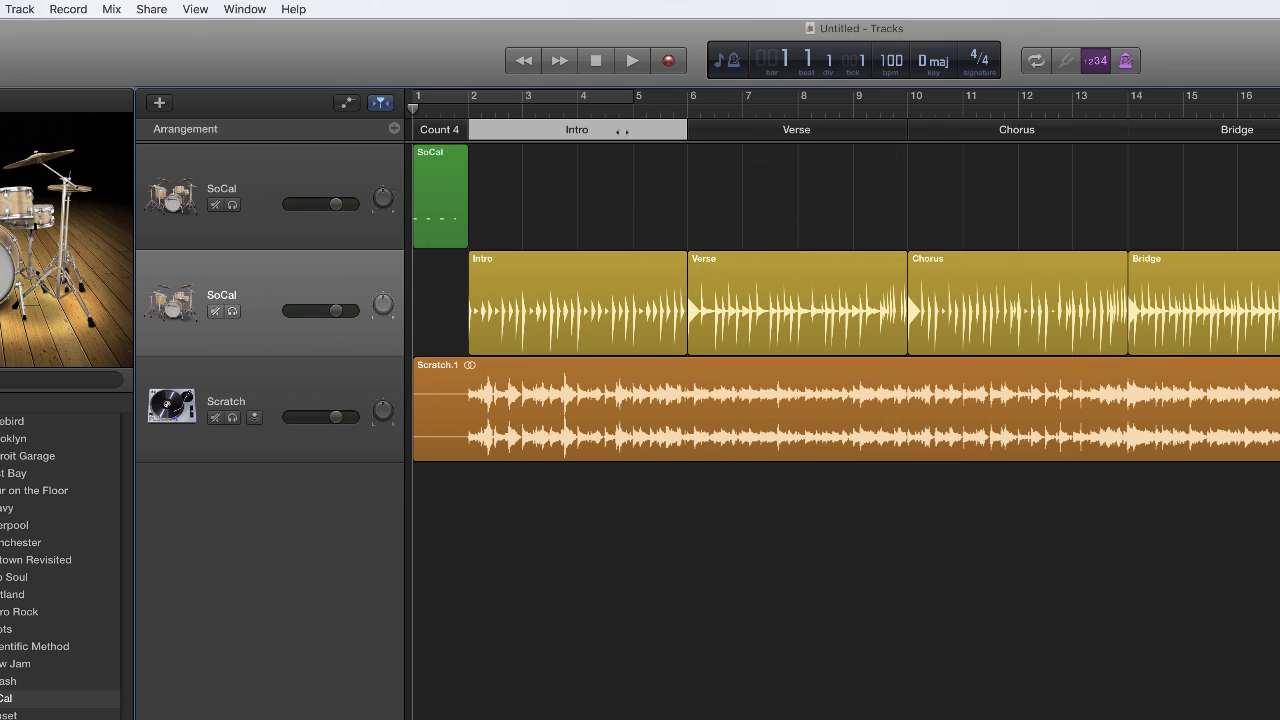
left_click(606, 268)
left_click(762, 136)
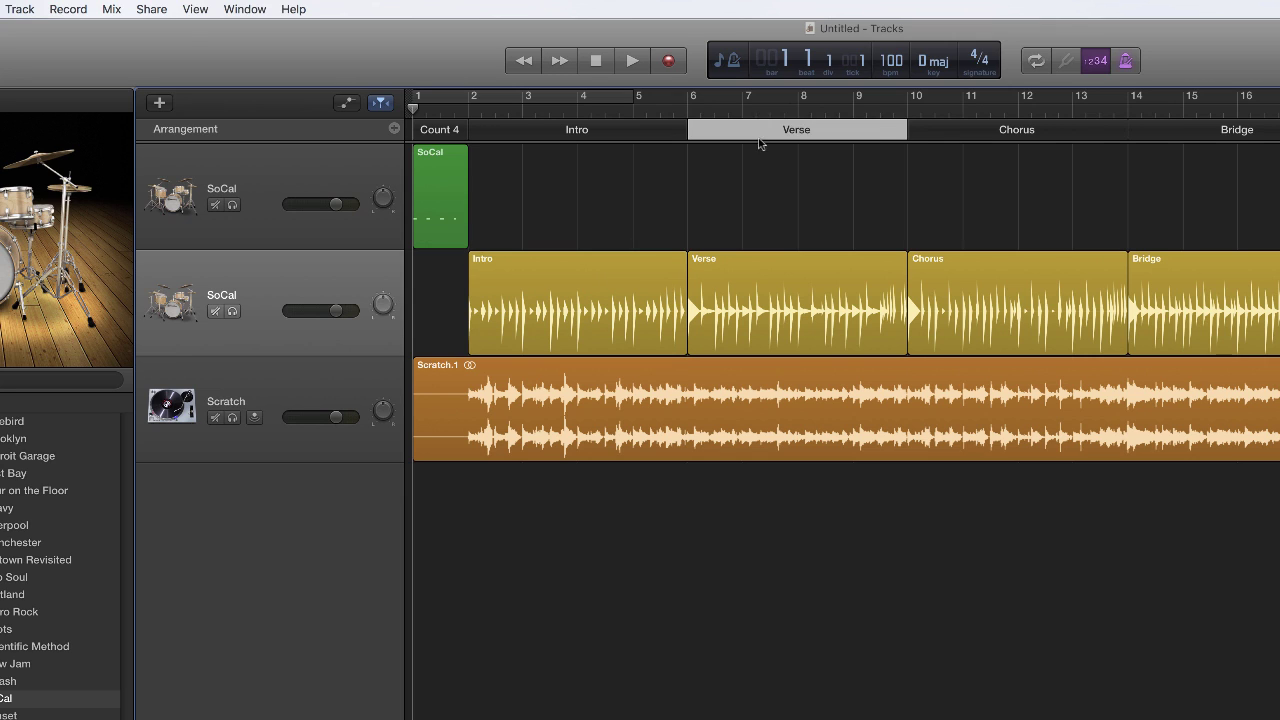
Compare the Drummer track's Verse and Chorus regions with their arrangement markers, and bring up the Intro region's drummer settings
left_click(768, 270)
left_click(947, 131)
left_click(952, 264)
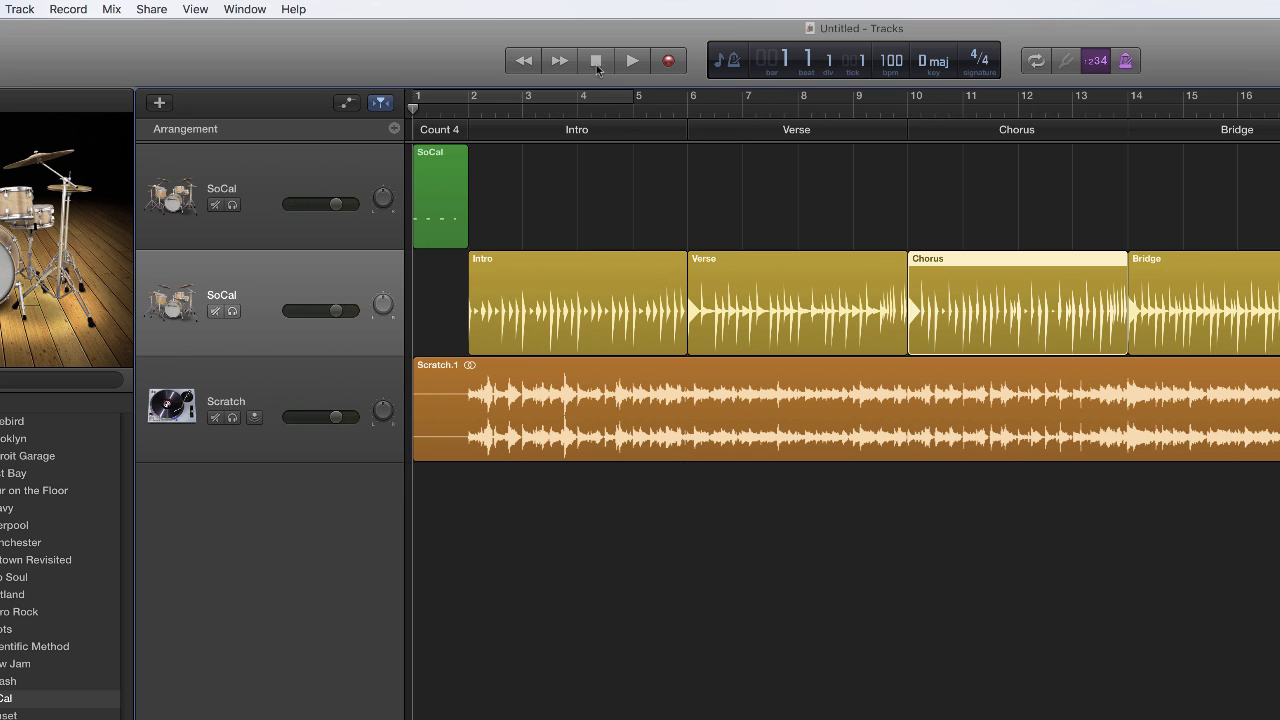
left_click(590, 256)
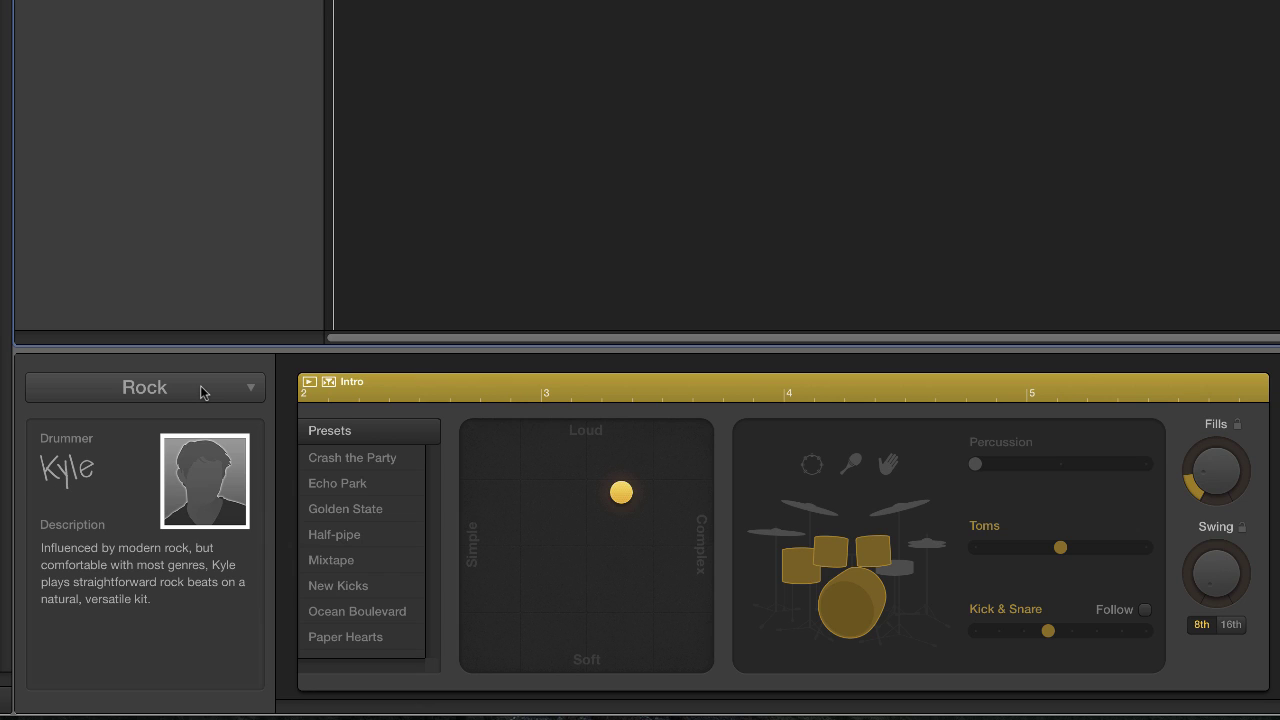
Review the drummer genres and the Rock drummers, keeping Rock and the drummer Kyle for the track
left_click(200, 385)
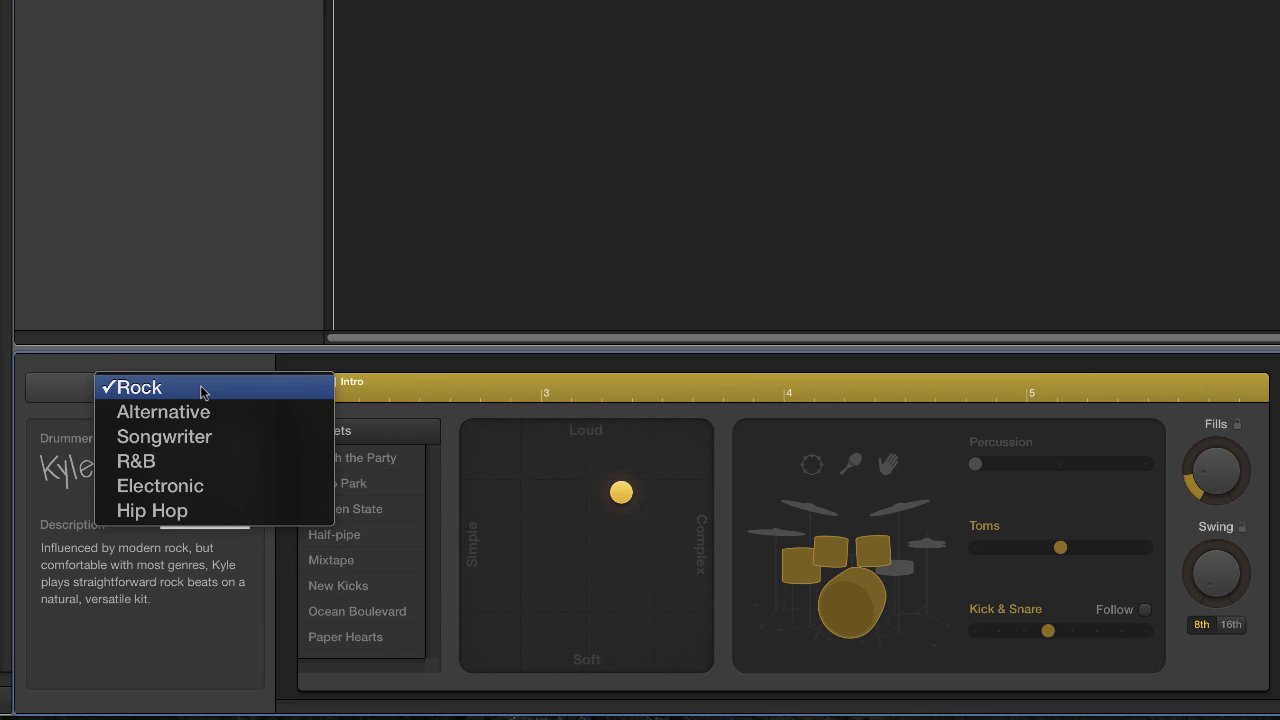
left_click(142, 392)
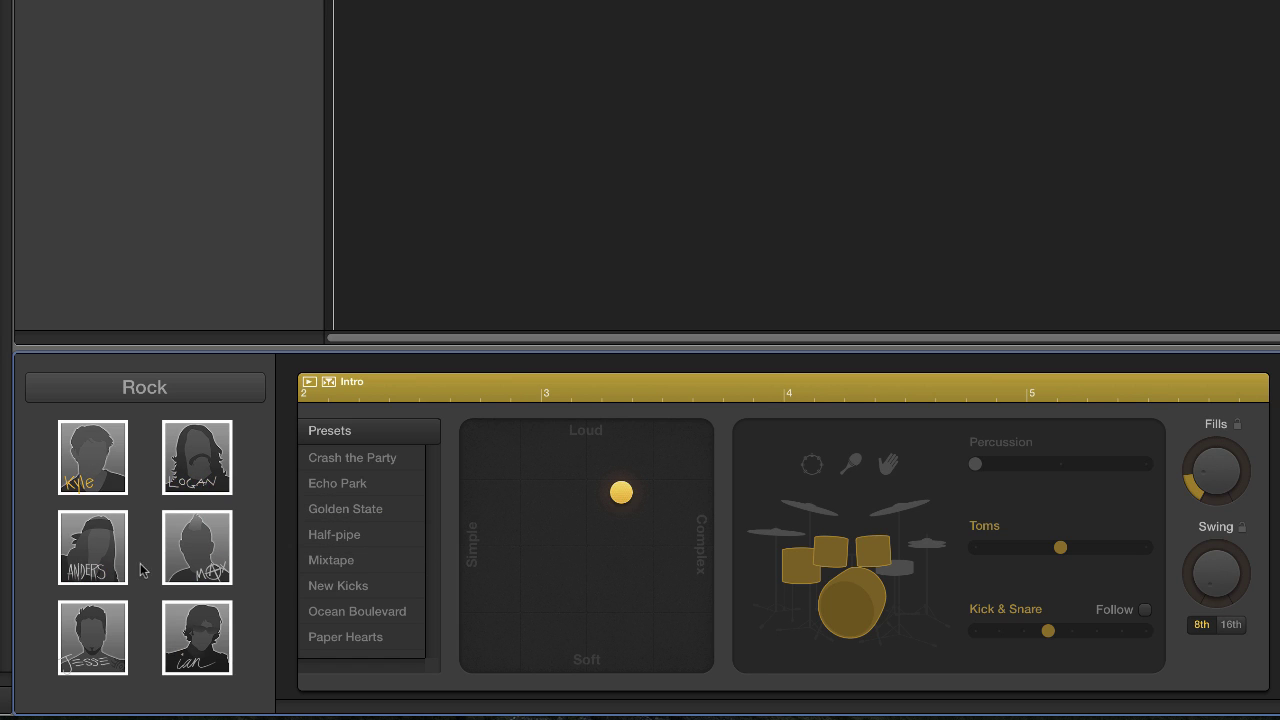
left_click(97, 455)
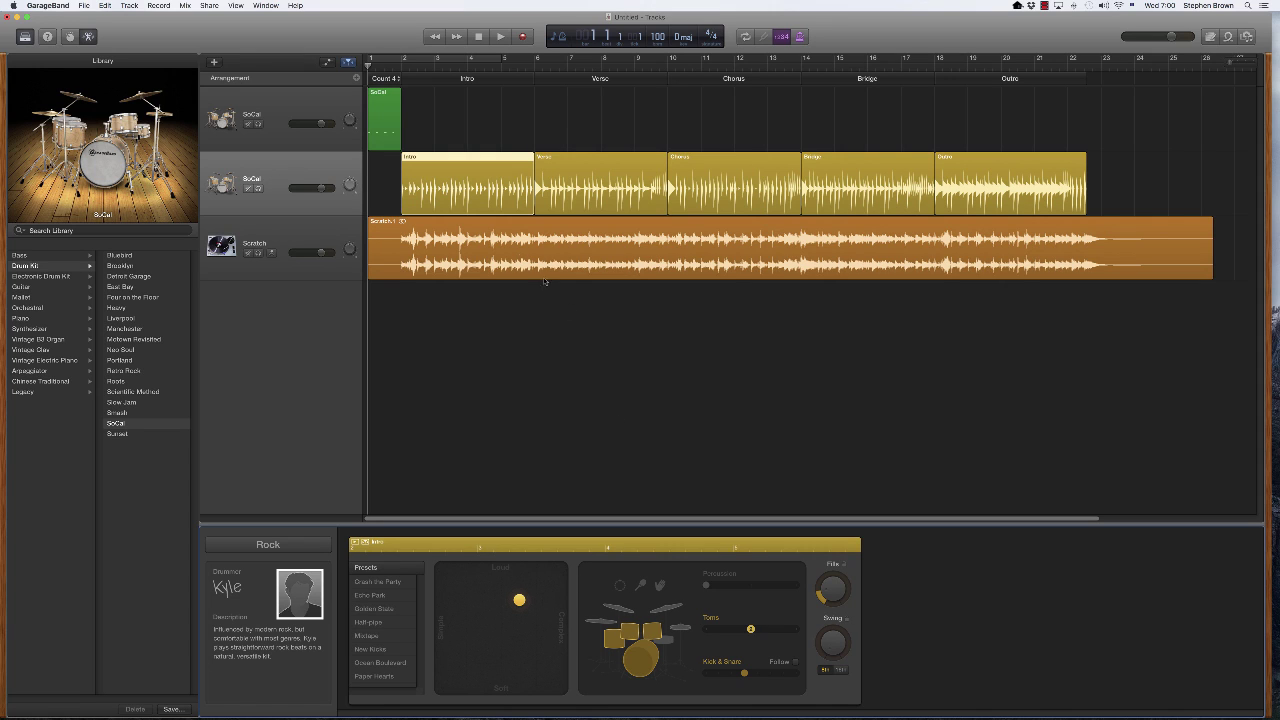
Compare the drummer settings of the Intro, Verse and Chorus regions, ending with the Intro region selected
left_click_drag(481, 158, 480, 161)
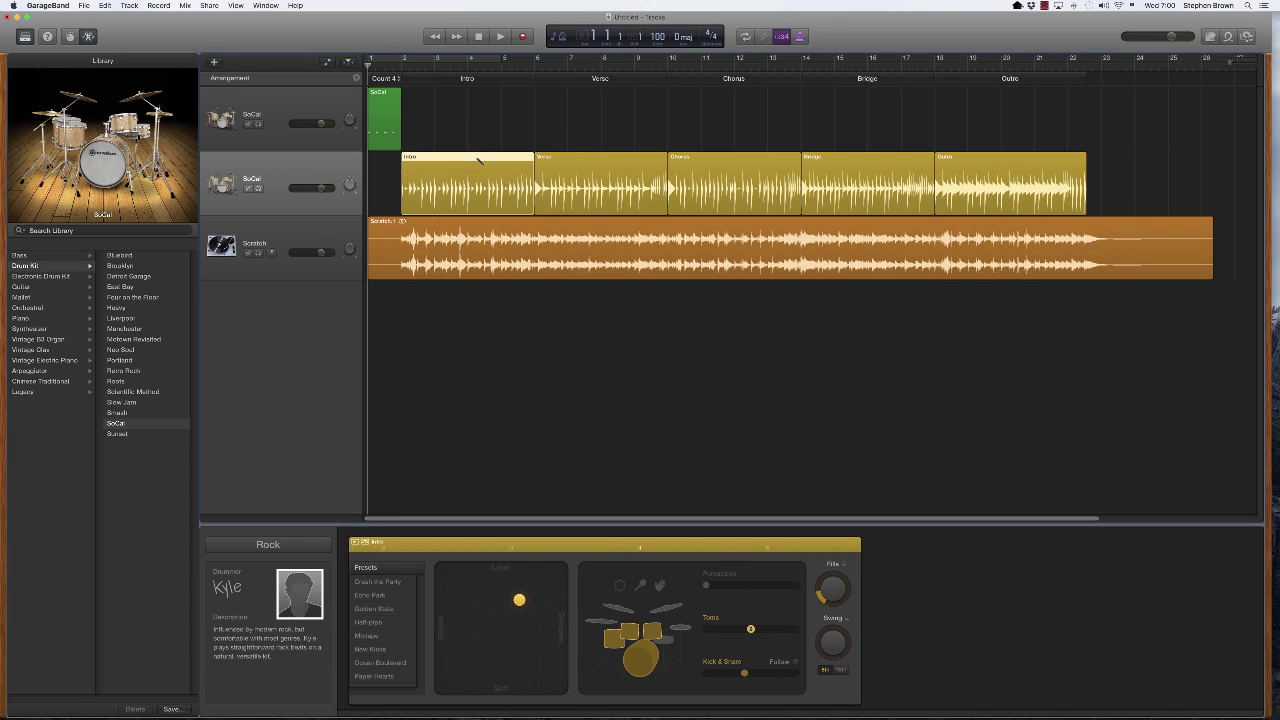
left_click(582, 163)
left_click(695, 163)
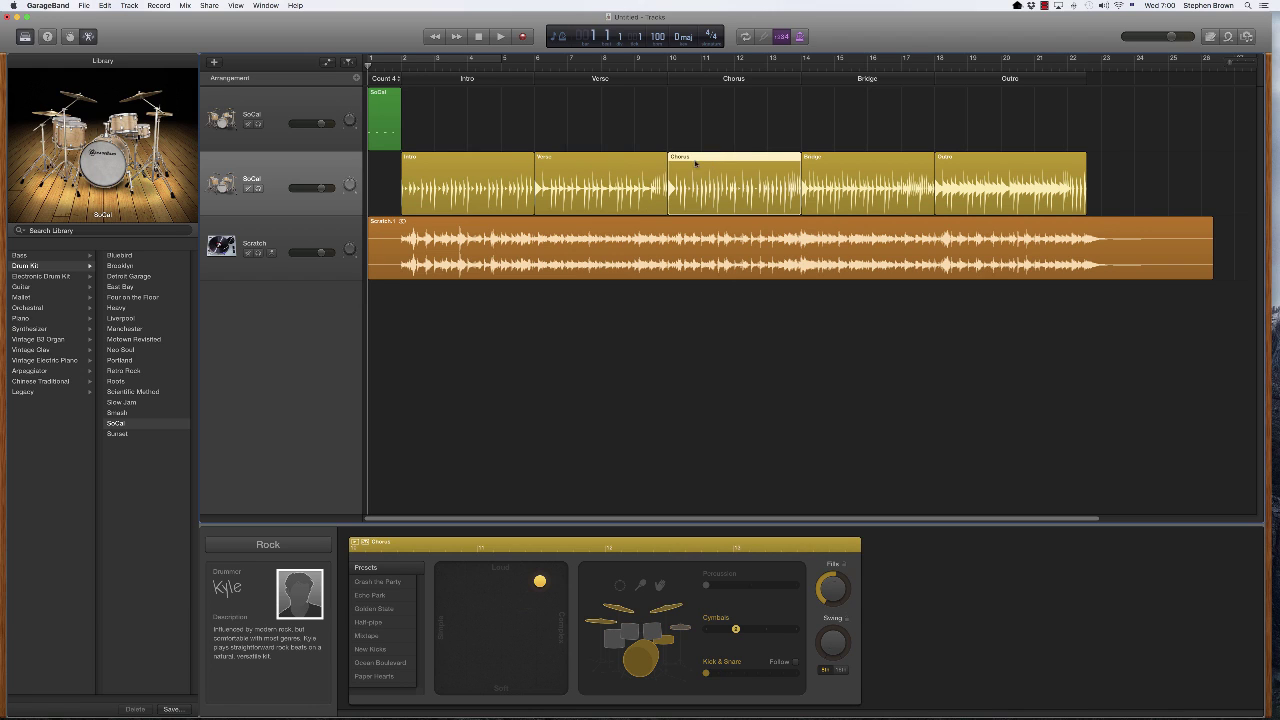
left_click(473, 163)
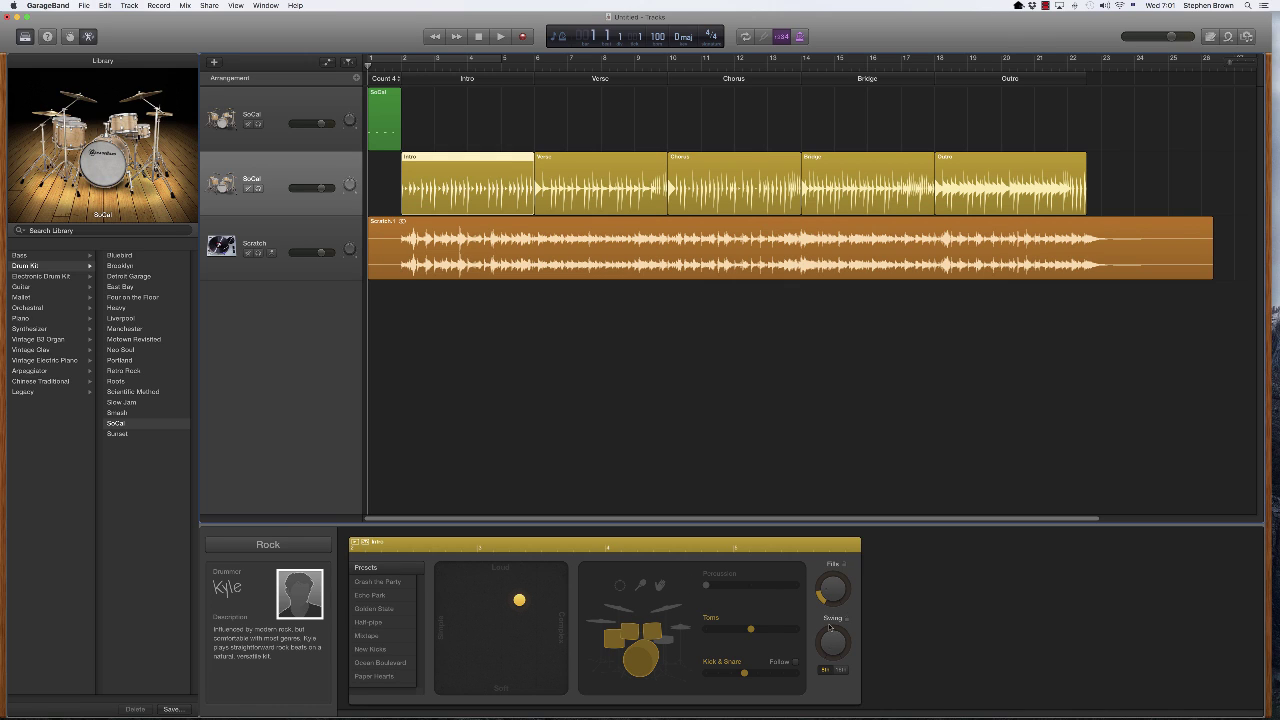
Play the song from the start and lower the Scratch track's volume so the drums stand out, ending with playback stopped
left_click(501, 36)
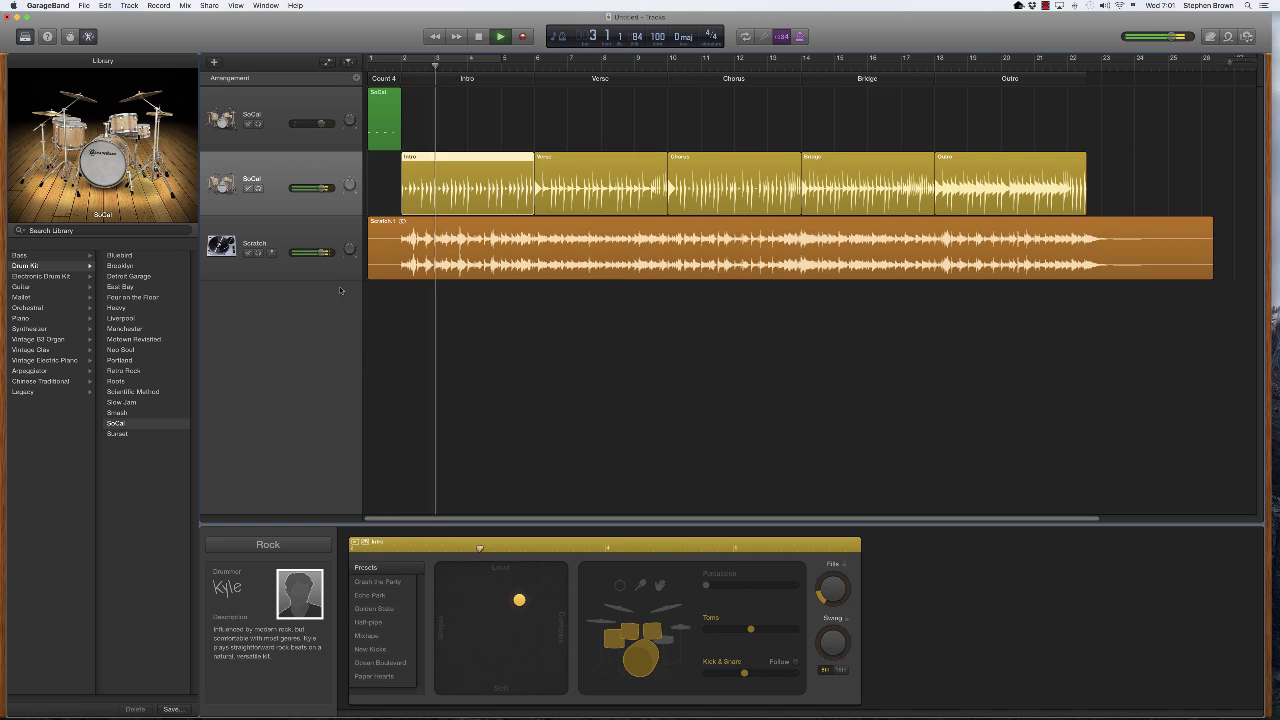
left_click_drag(323, 253, 305, 256)
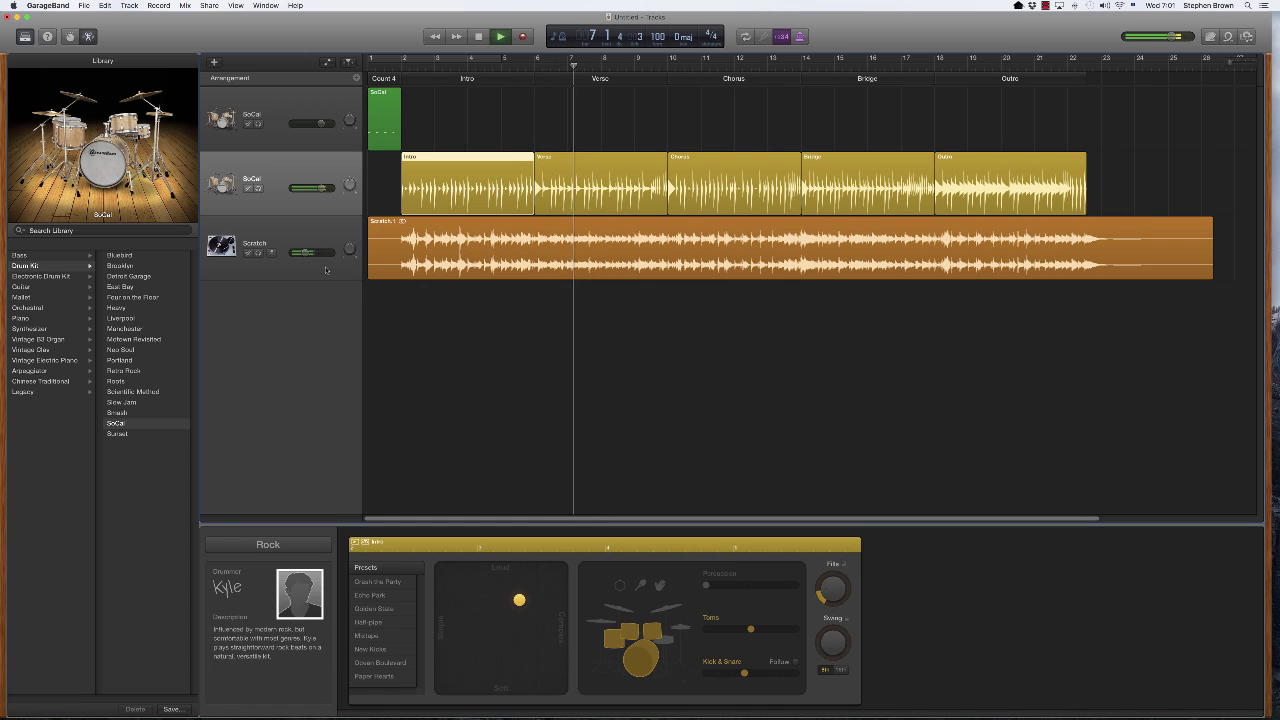
left_click_drag(305, 252, 303, 253)
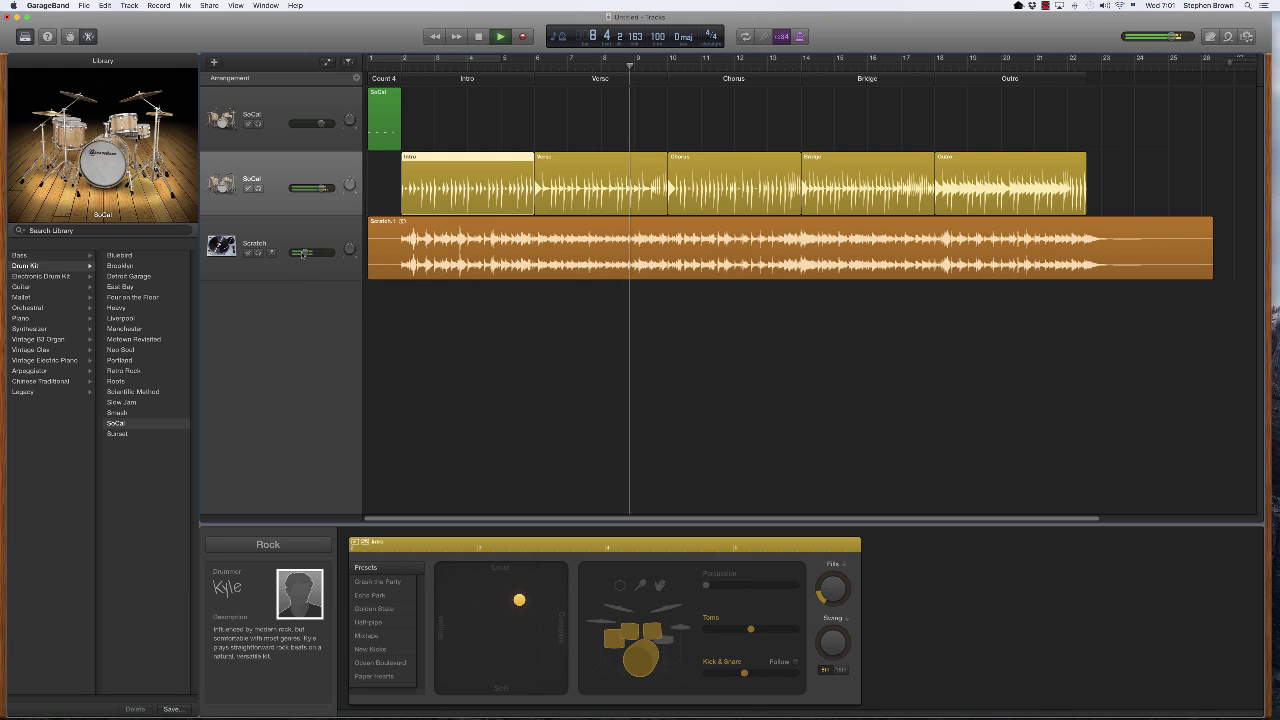
key("space")
Set the cycle range to the Intro section, bars 2 to 6, and play it in a loop
left_click(410, 60)
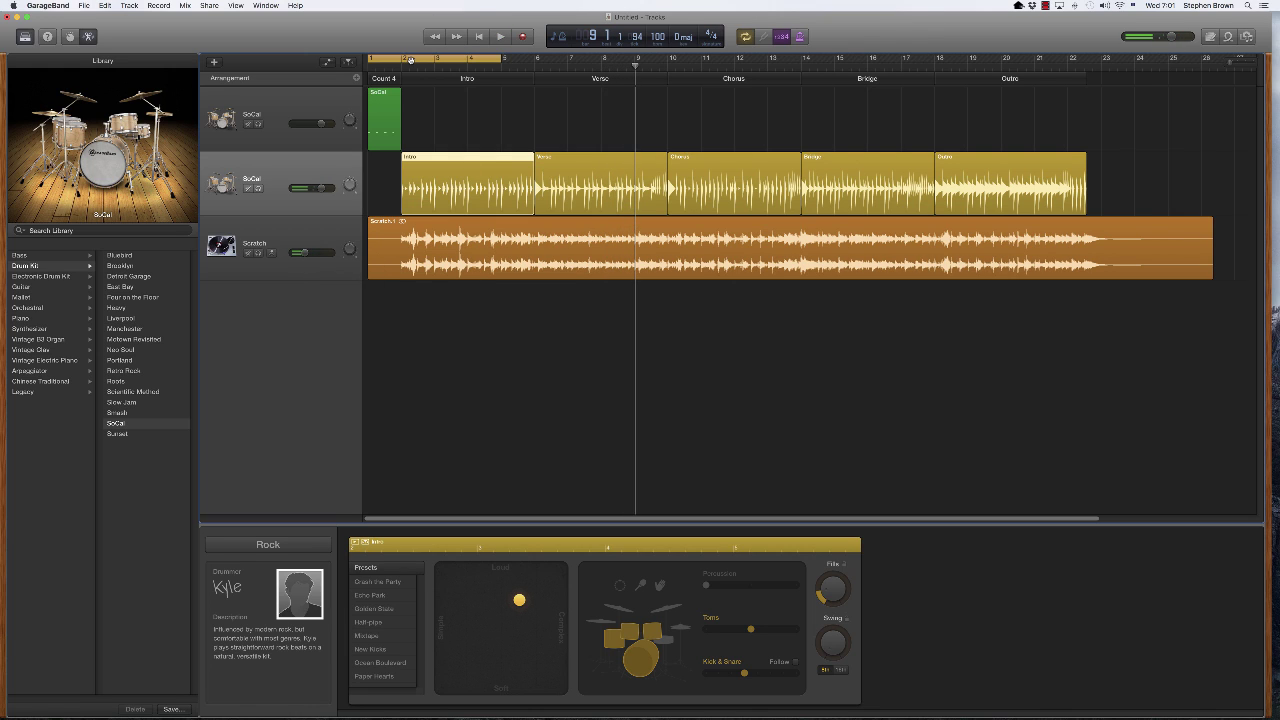
left_click(410, 60)
left_click(410, 60)
left_click_drag(410, 60, 443, 62)
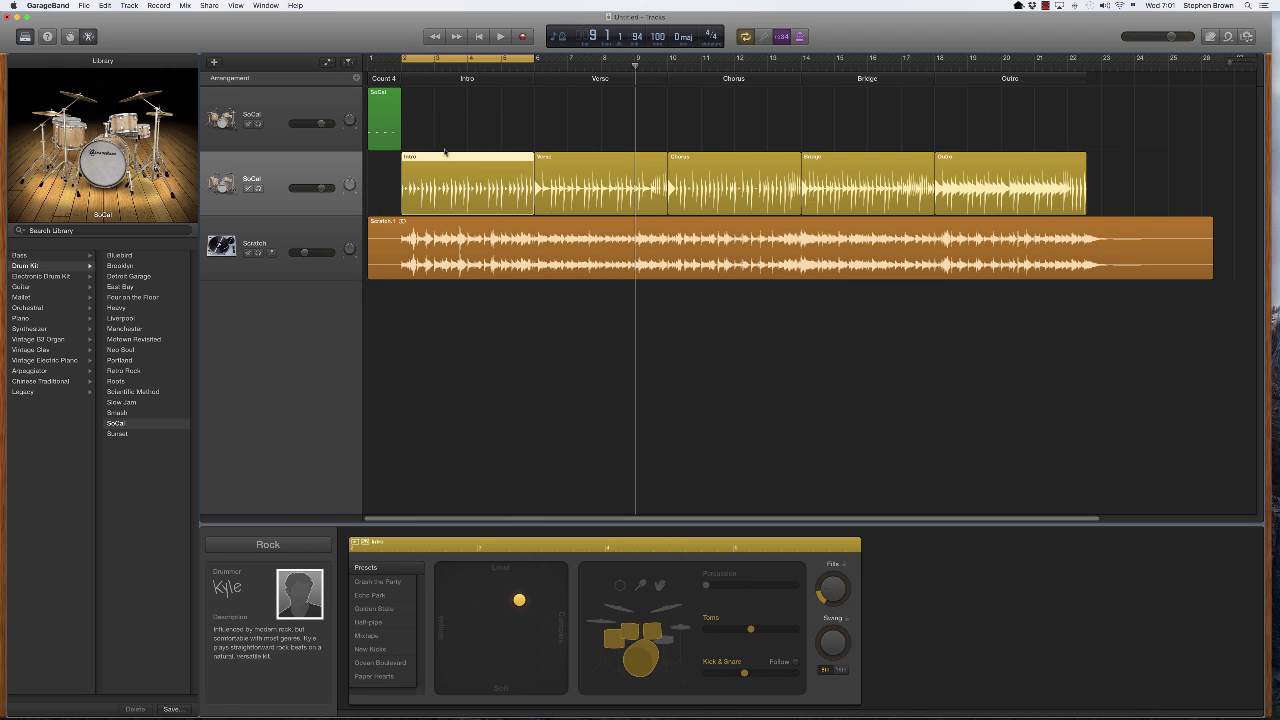
key("space")
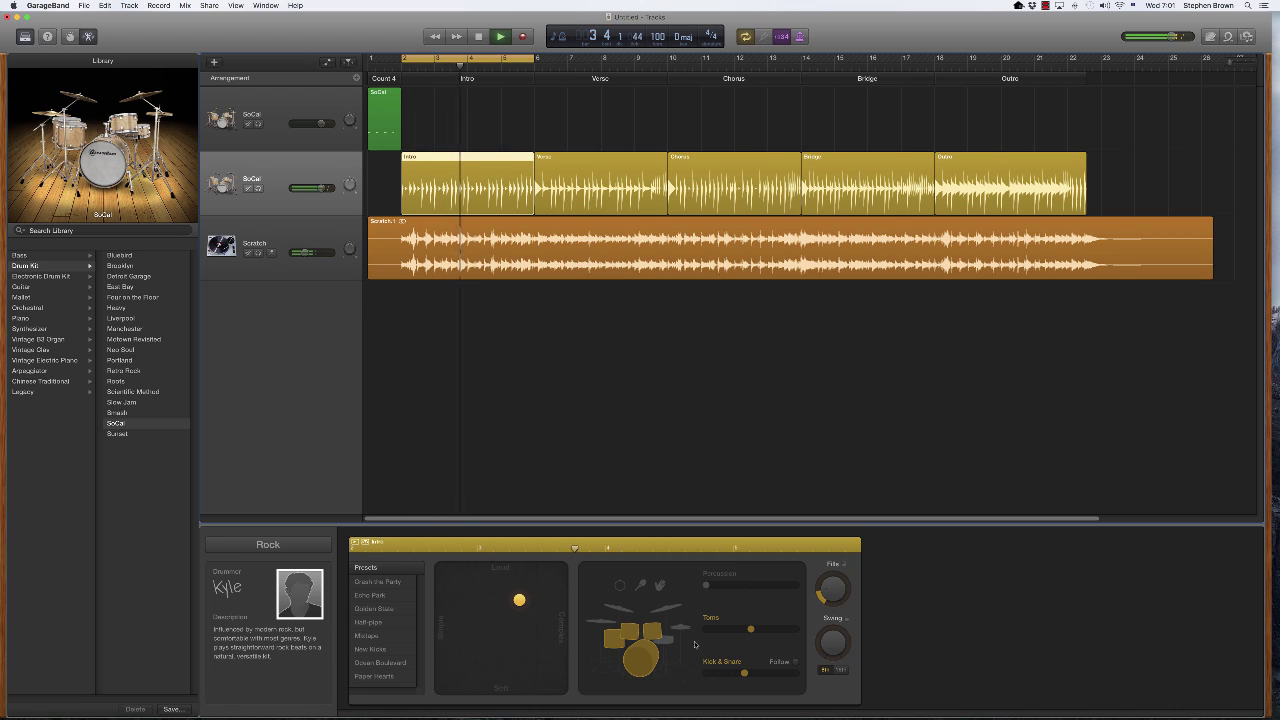
Reduce the Intro region's drum kit to hi-hat only by removing the toms, kick and snare
left_click(652, 632)
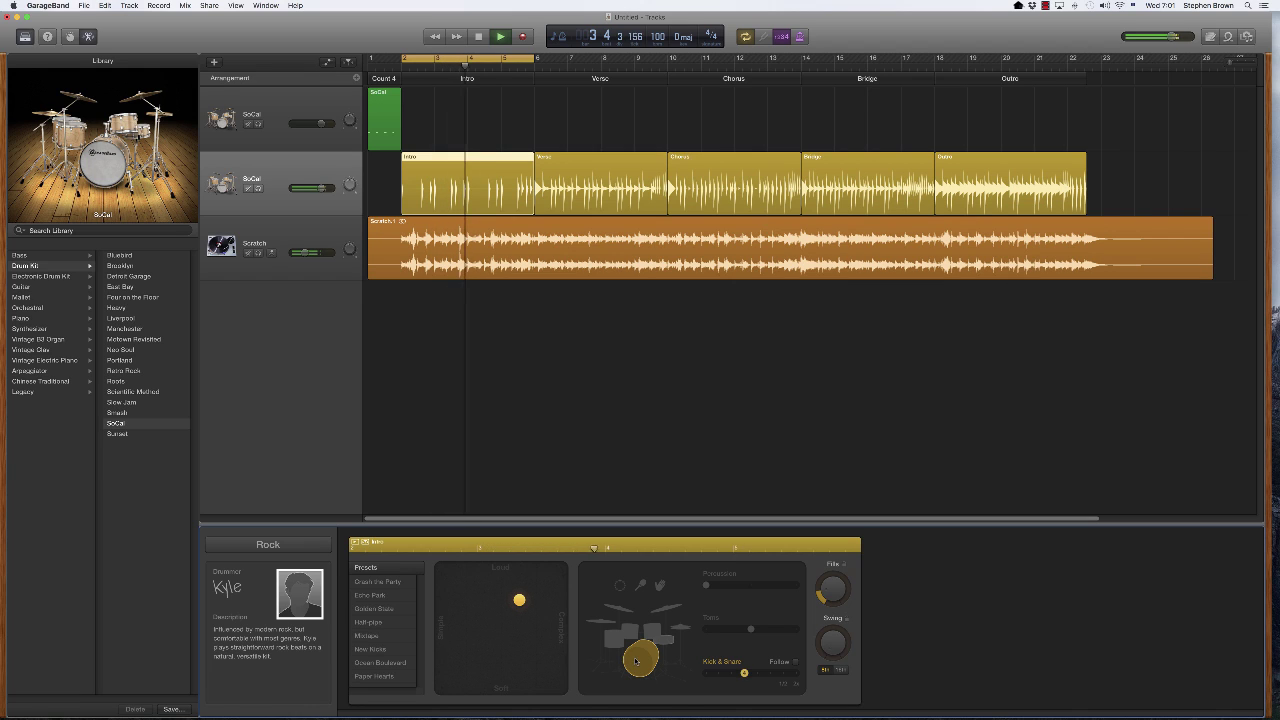
left_click(640, 658)
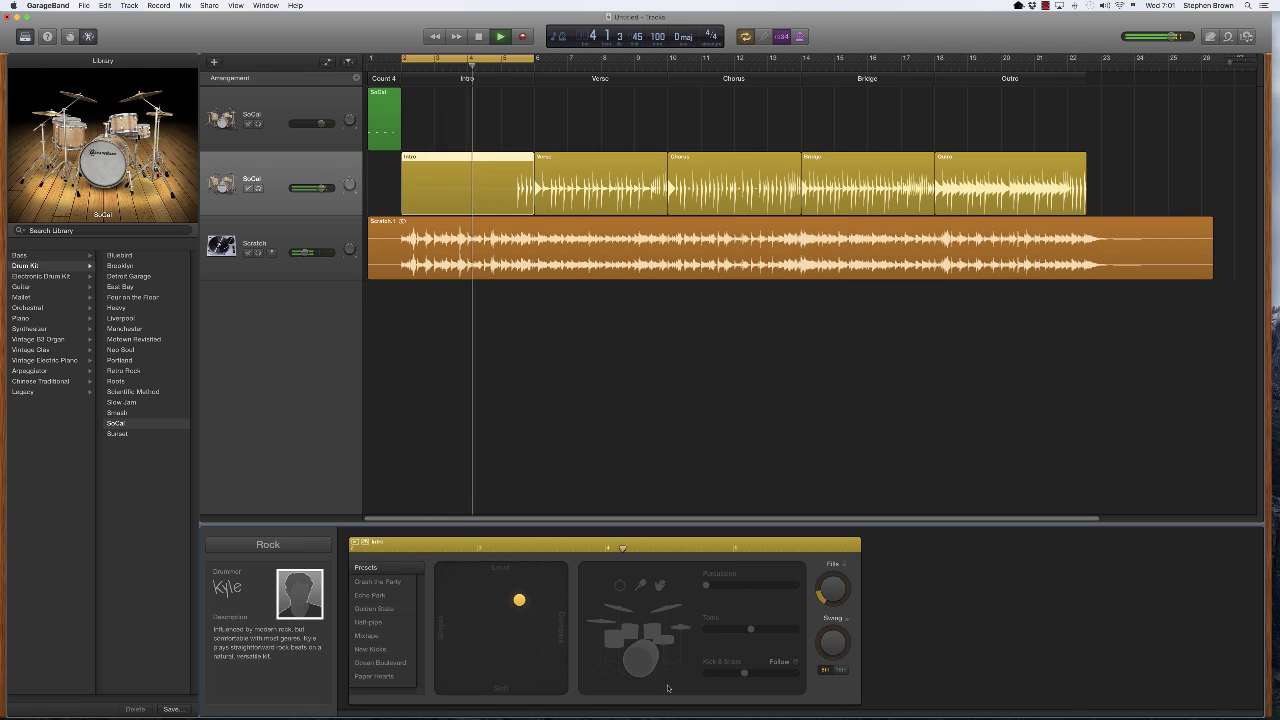
left_click(683, 630)
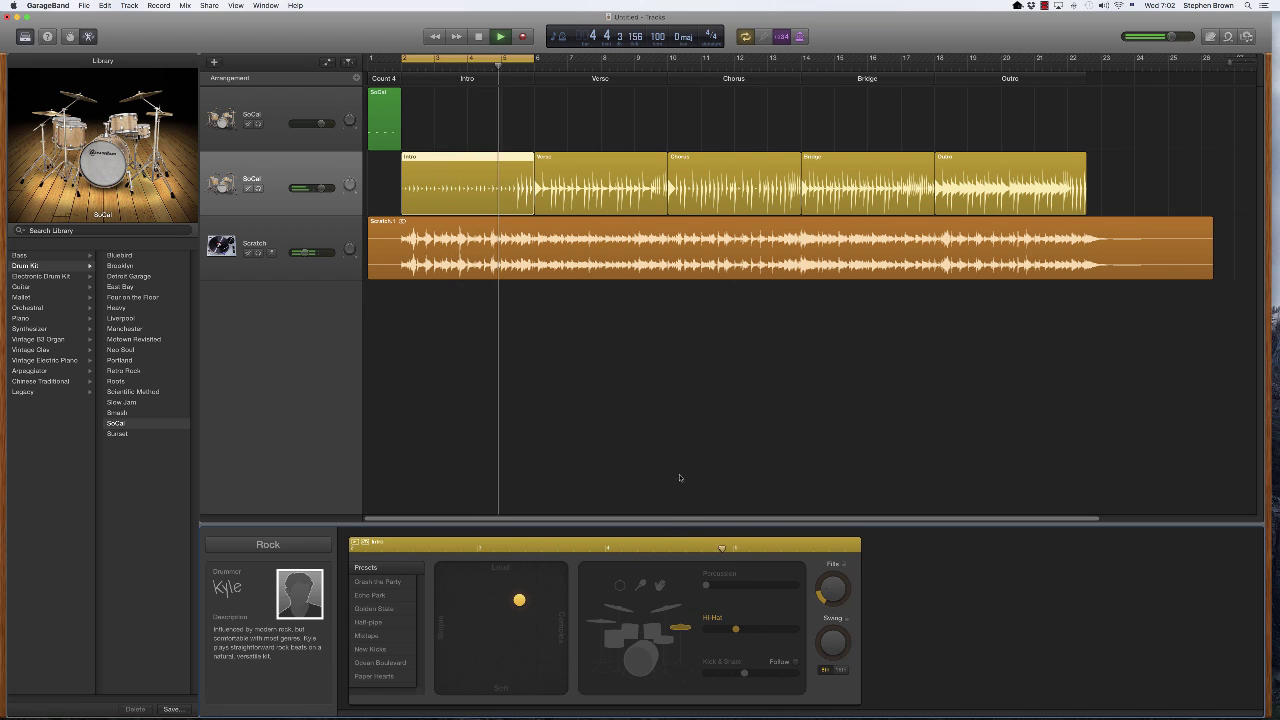
Move the looped cycle range to the Verse section, bars 6 to 10
key("c")
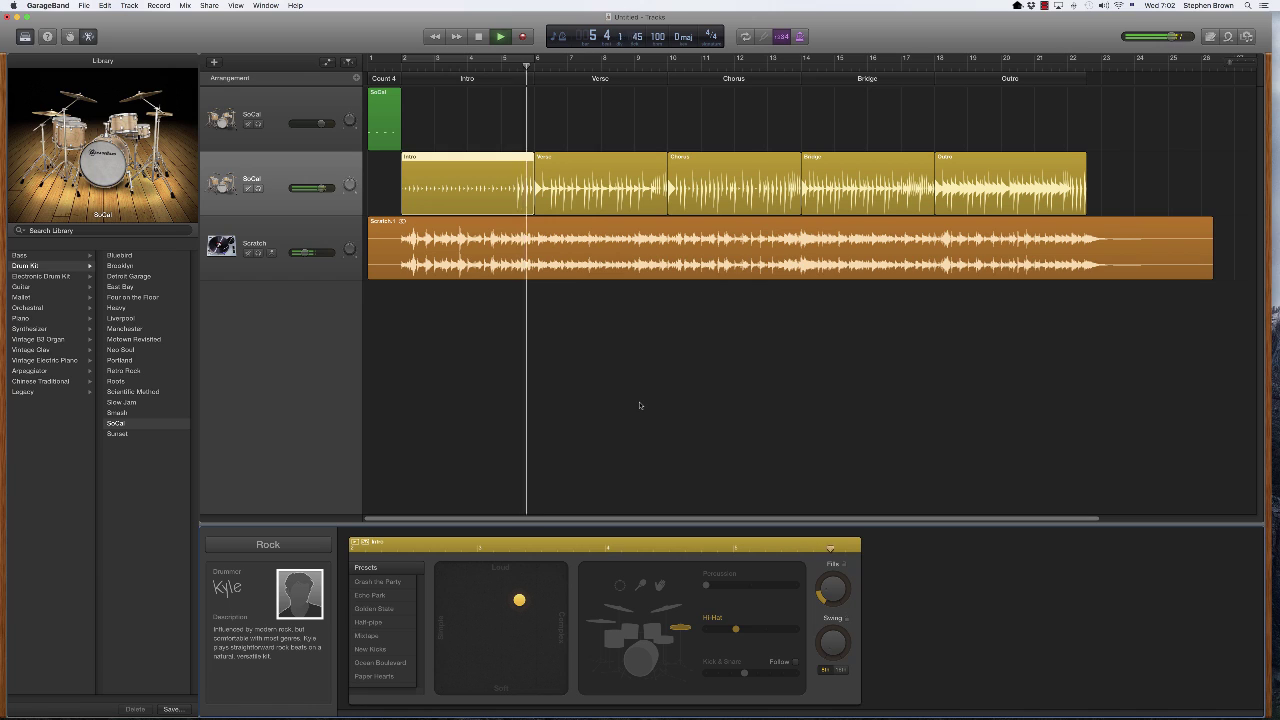
left_click(480, 60)
left_click_drag(480, 60, 611, 62)
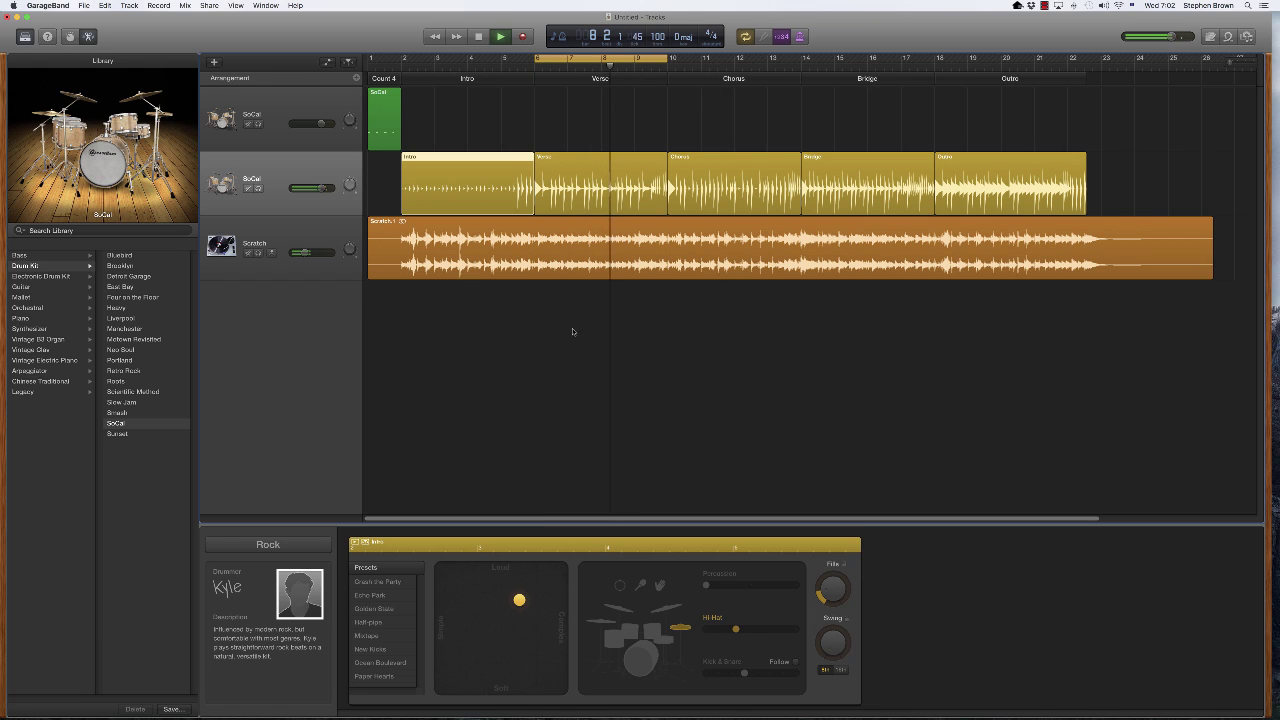
Audition the lowest and a higher hi-hat pattern variation in the Verse region, and restore its original variation
left_click(587, 163)
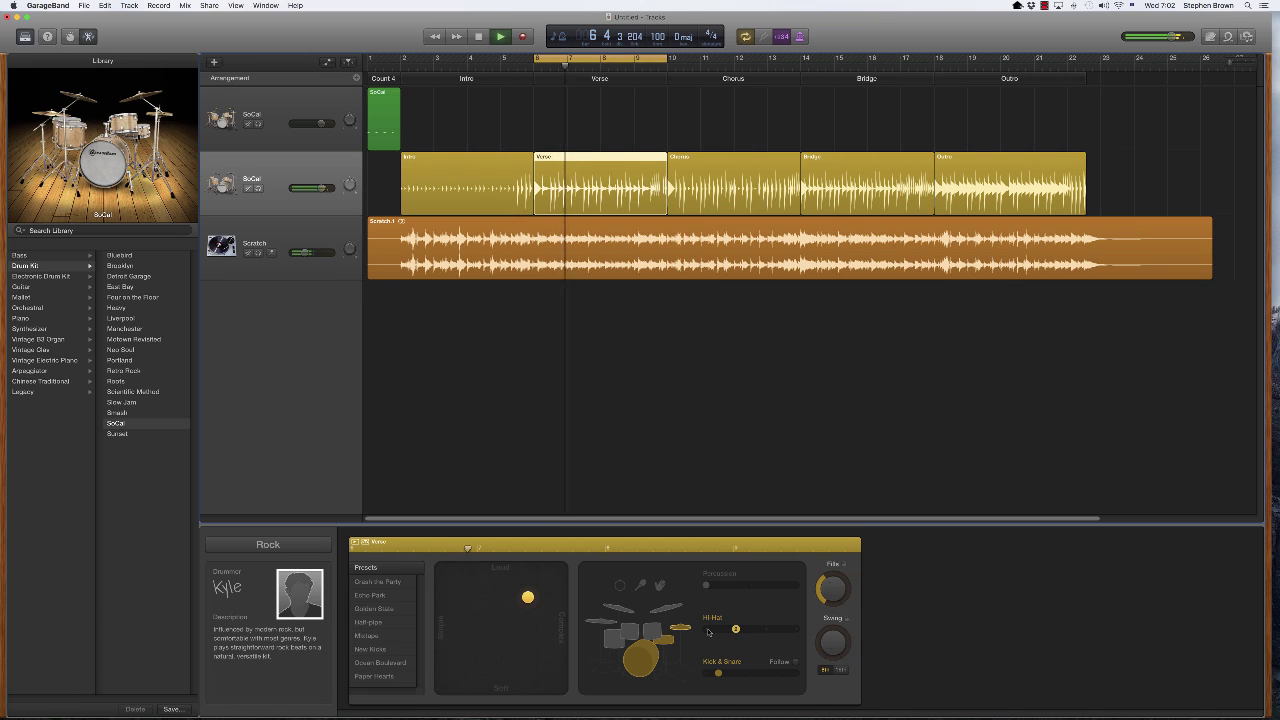
left_click(708, 631)
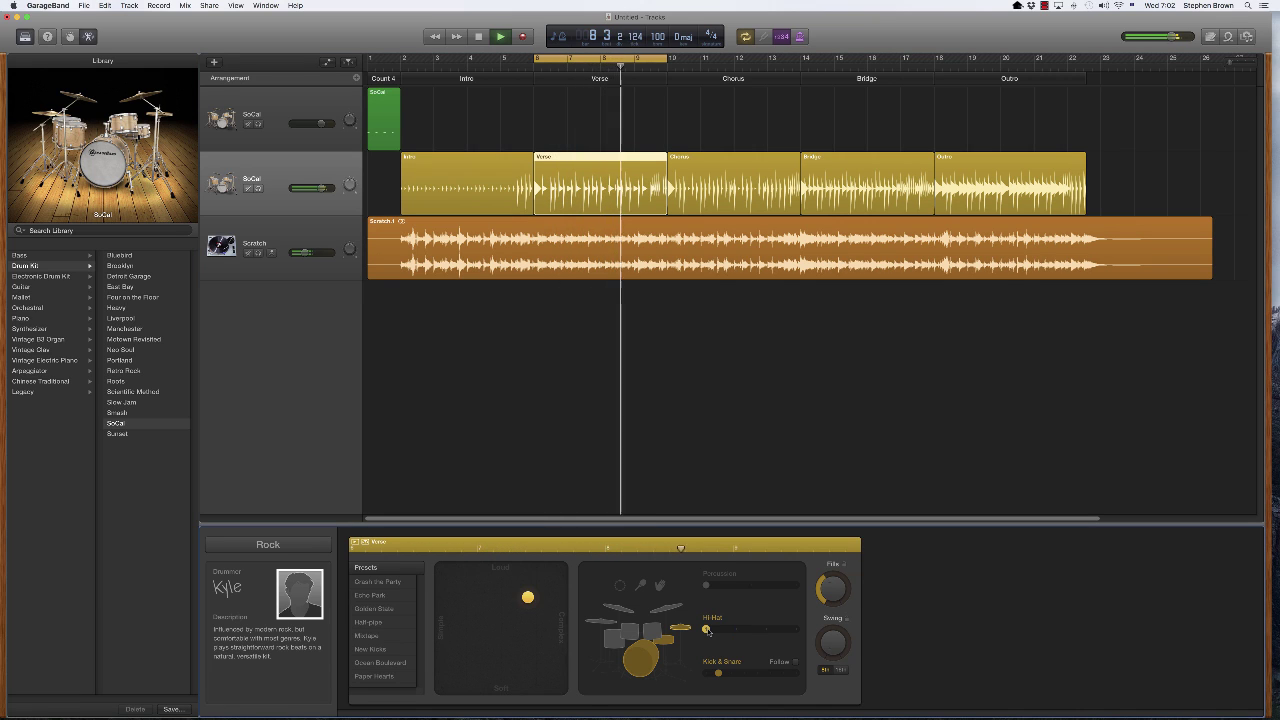
left_click_drag(706, 631, 765, 630)
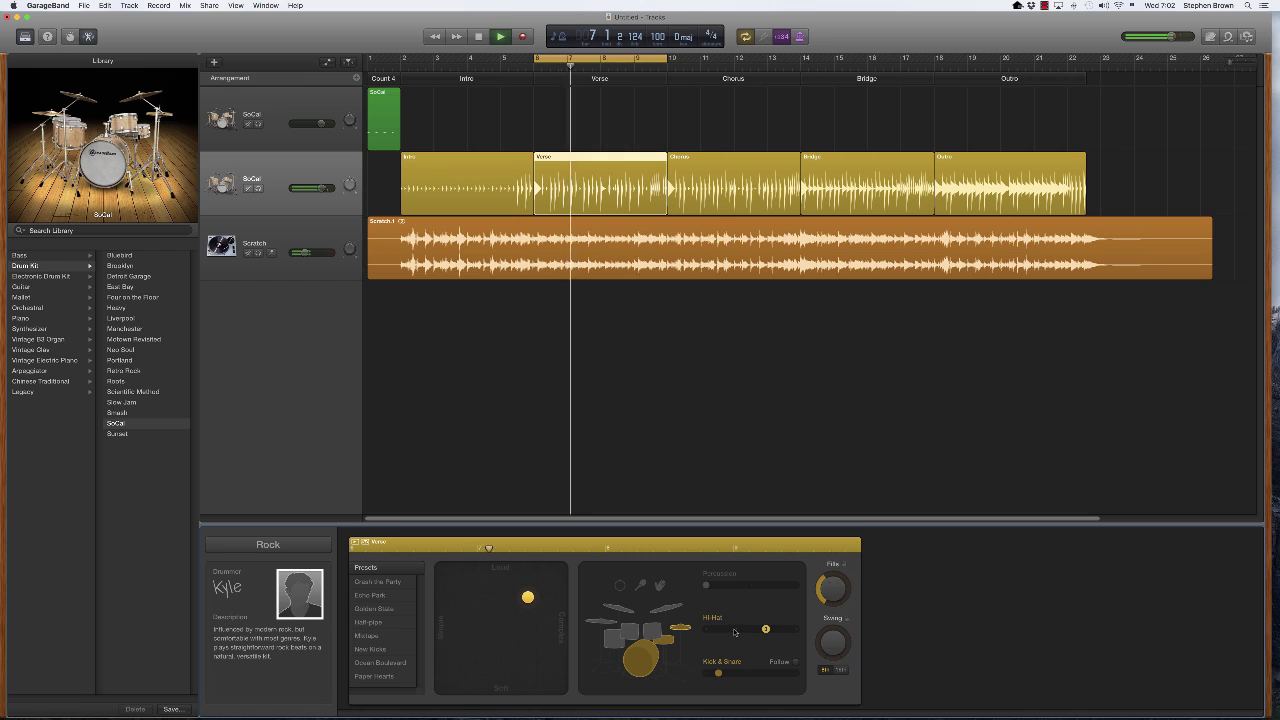
left_click(734, 630)
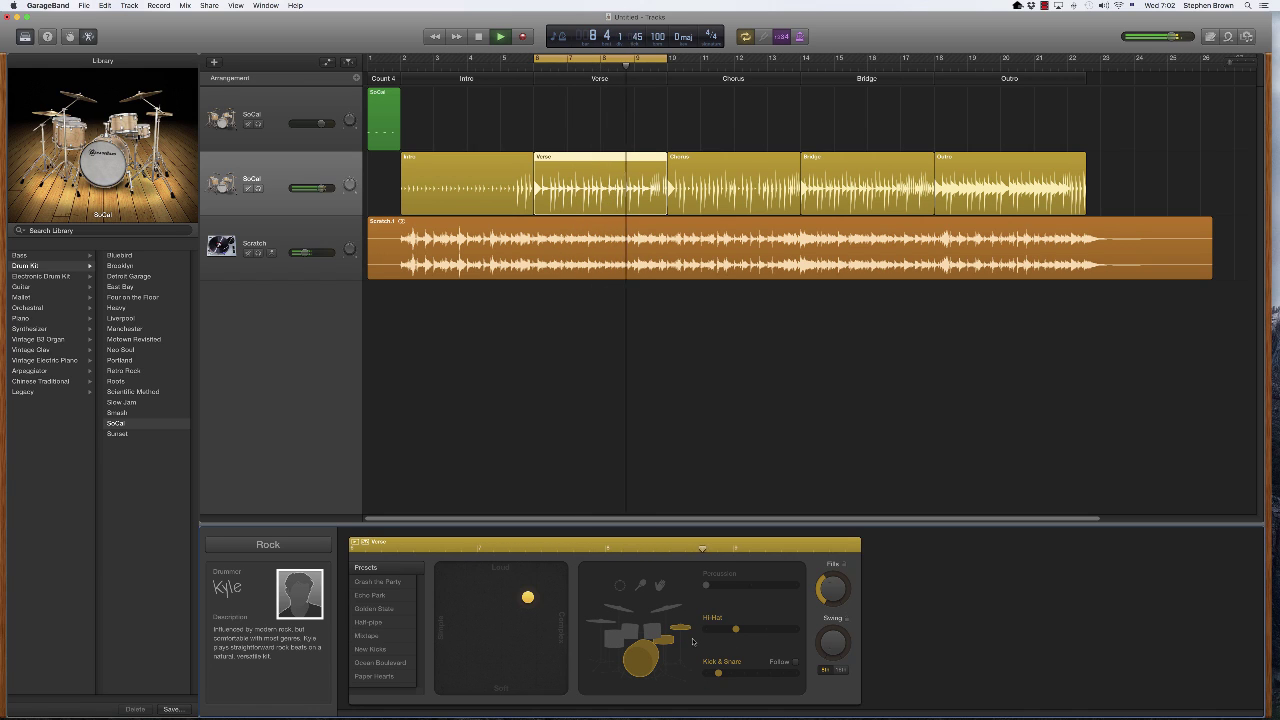
Loop the Chorus section, bars 10 to 14, and make its Drummer region somewhat softer and simpler
key("c")
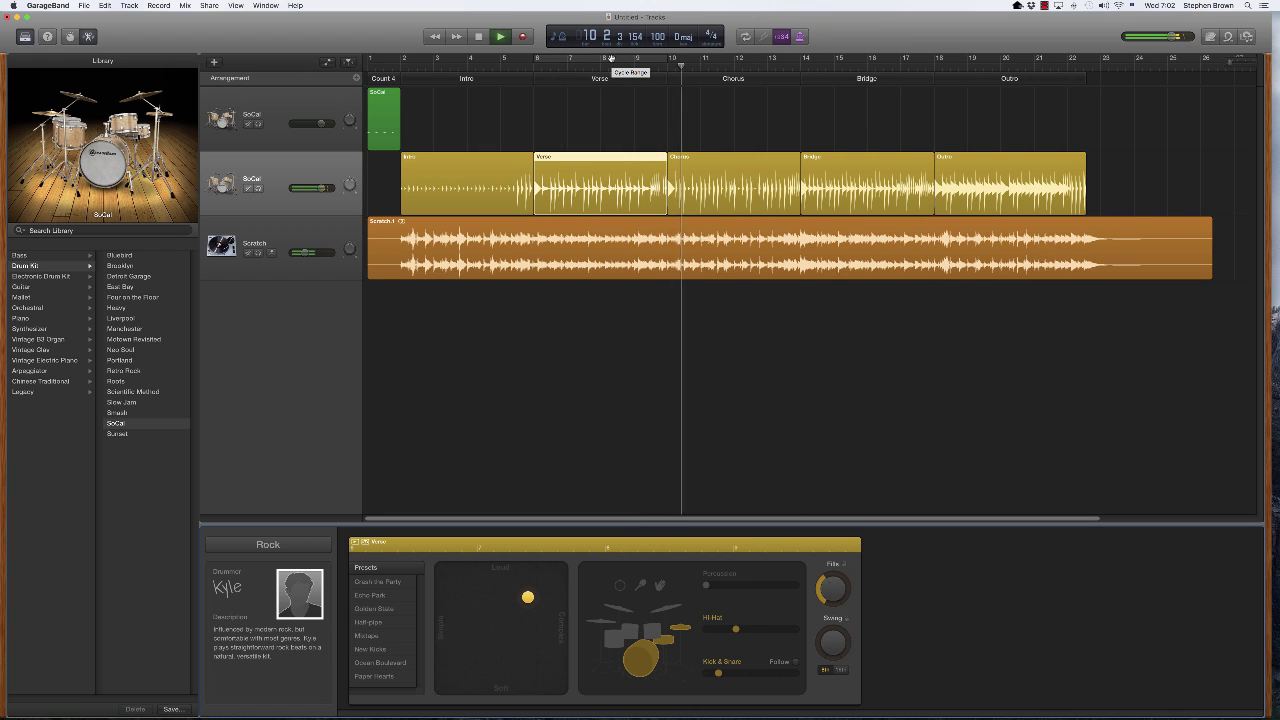
left_click_drag(610, 58, 751, 58)
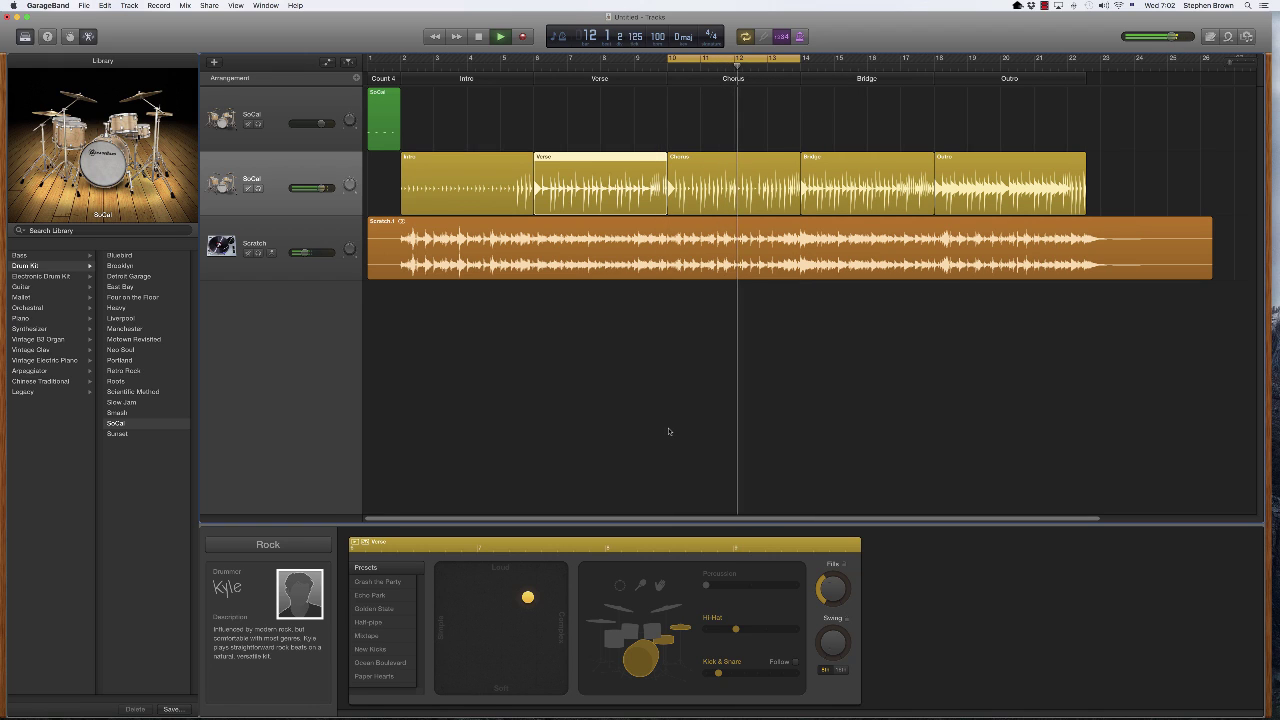
left_click(706, 165)
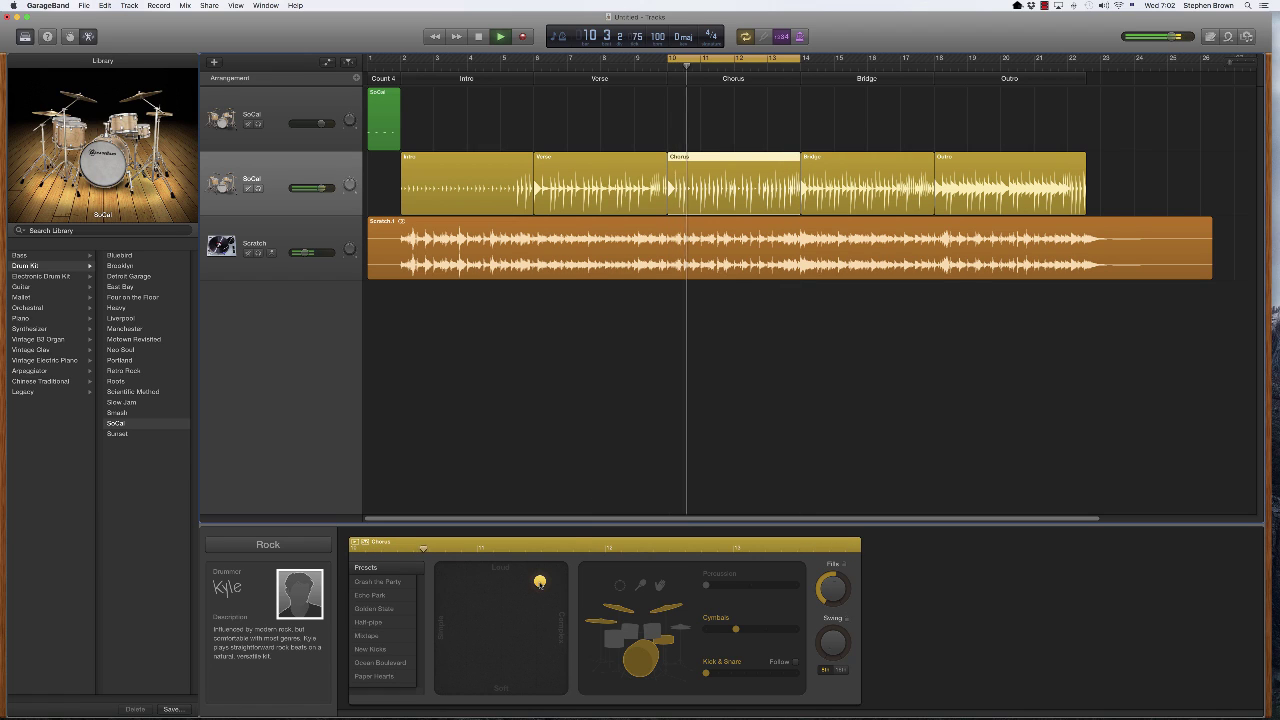
left_click_drag(539, 581, 523, 603)
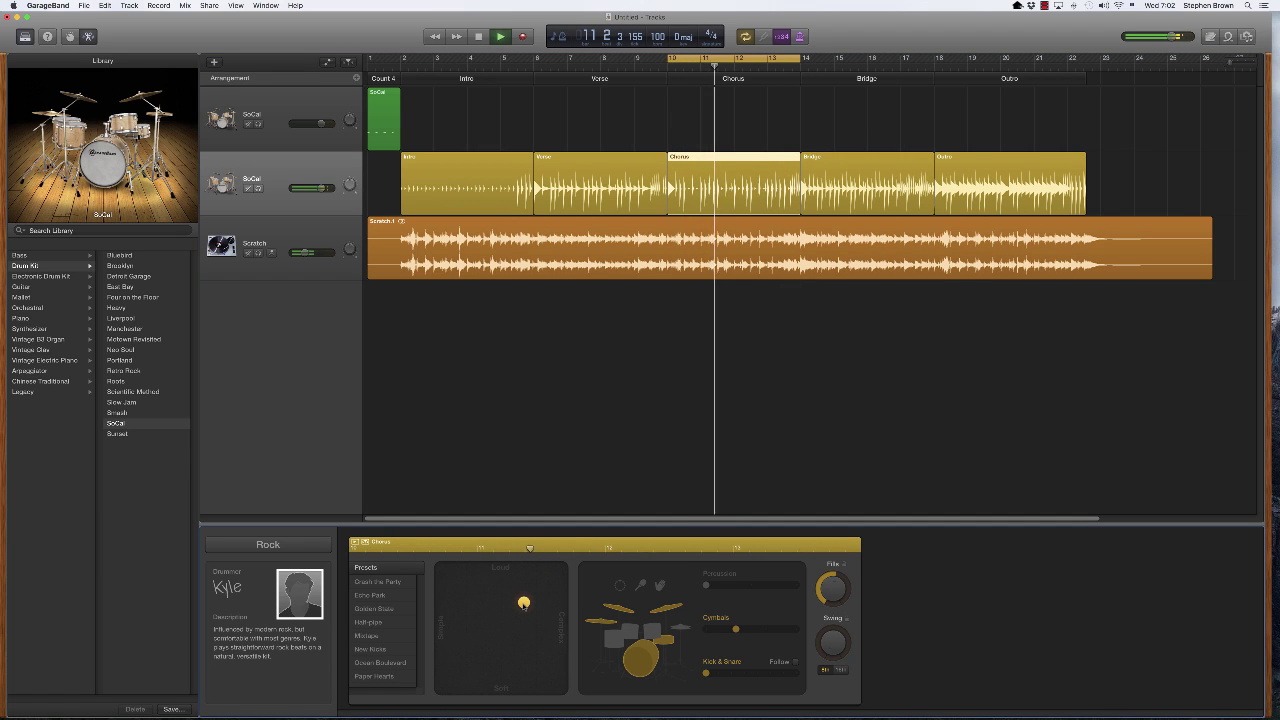
left_click_drag(522, 604, 520, 600)
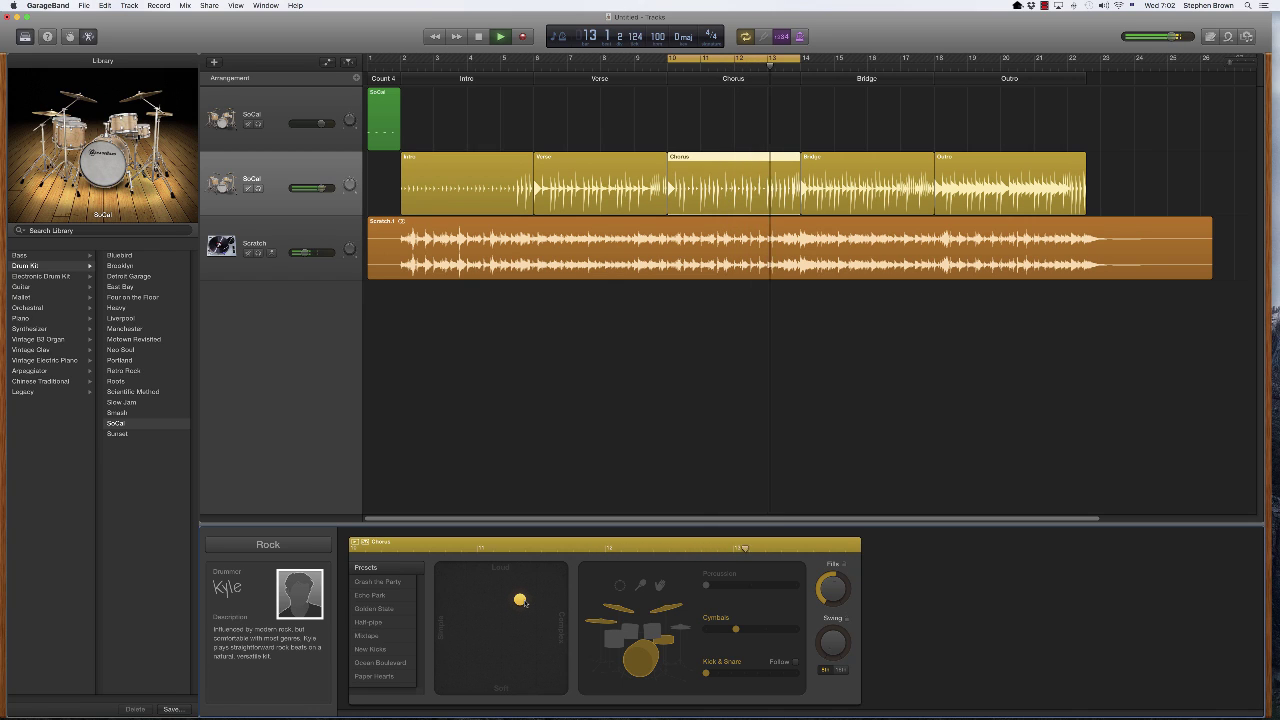
Loop the Bridge section, bars 14 to 18, and make its drums softer and simpler with a lower kick and snare variation
key("c")
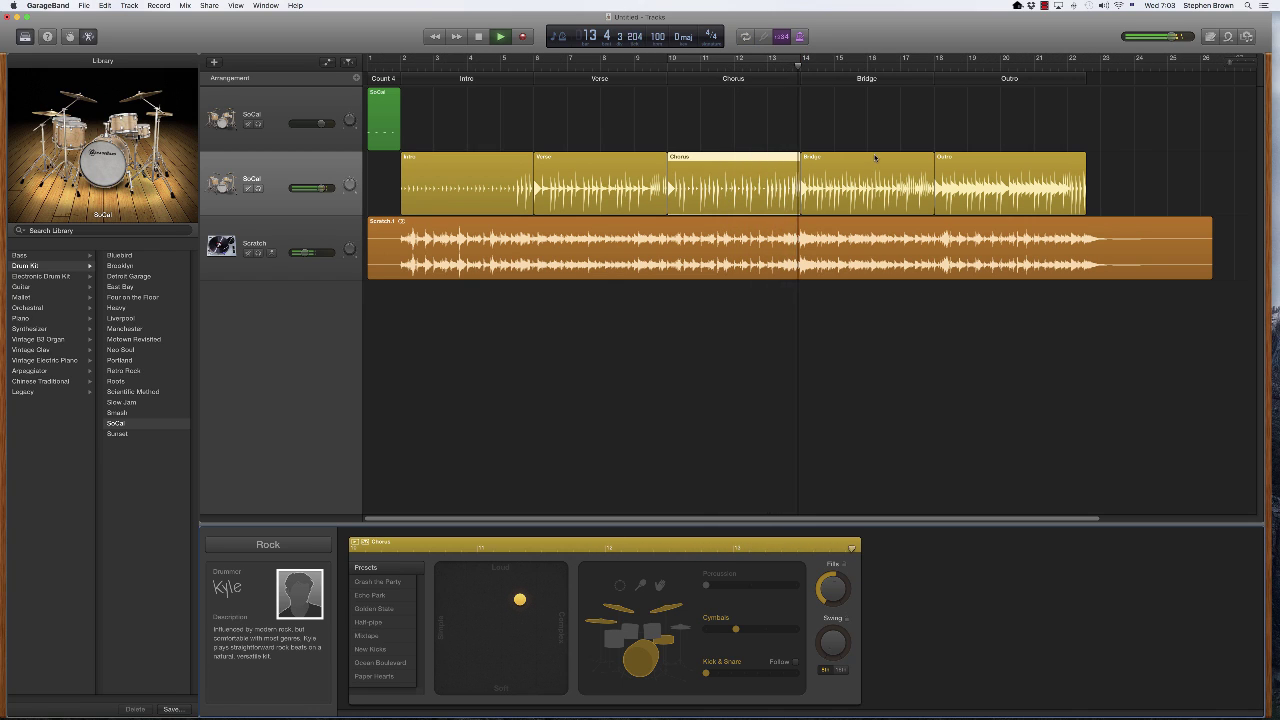
left_click(749, 57)
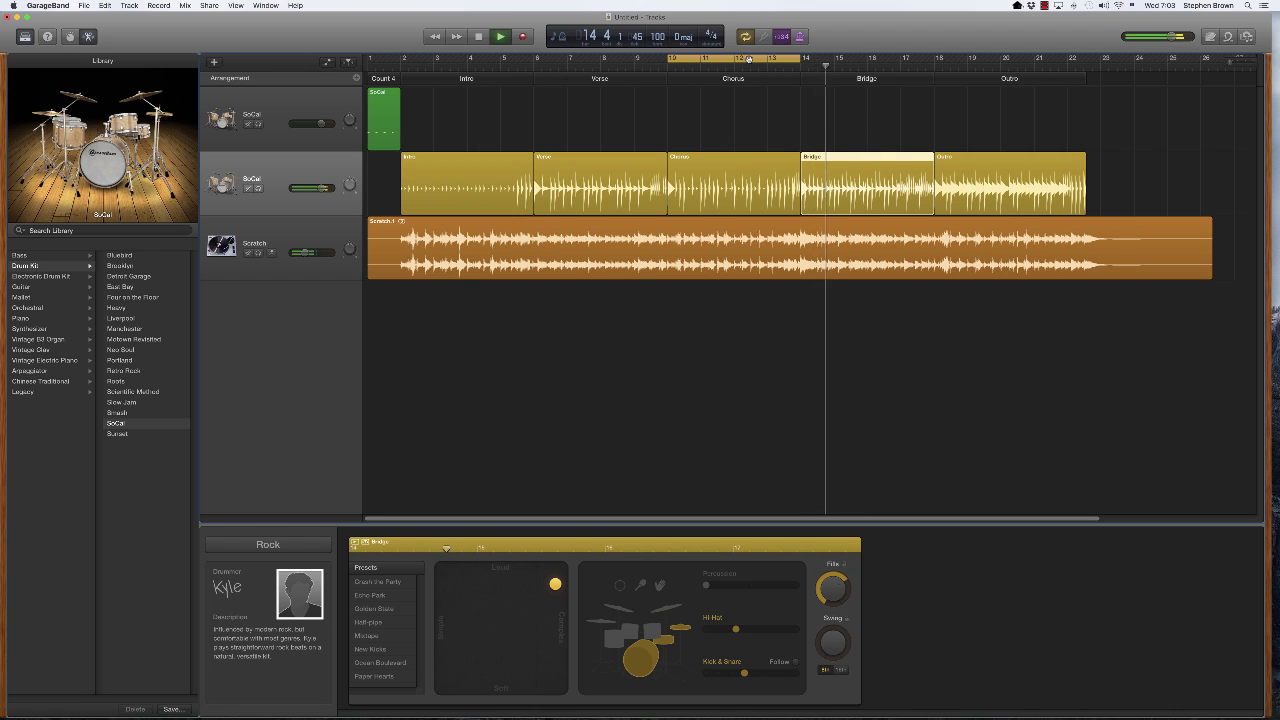
left_click_drag(749, 57, 897, 60)
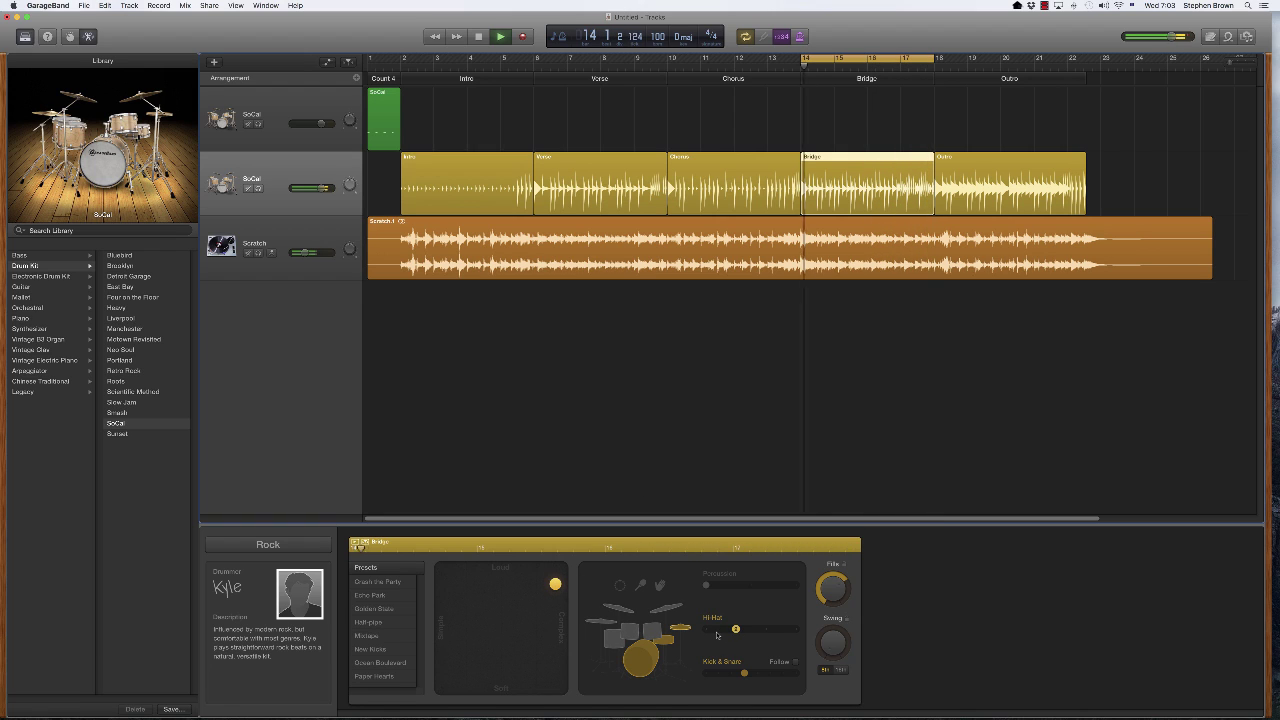
left_click_drag(555, 585, 530, 596)
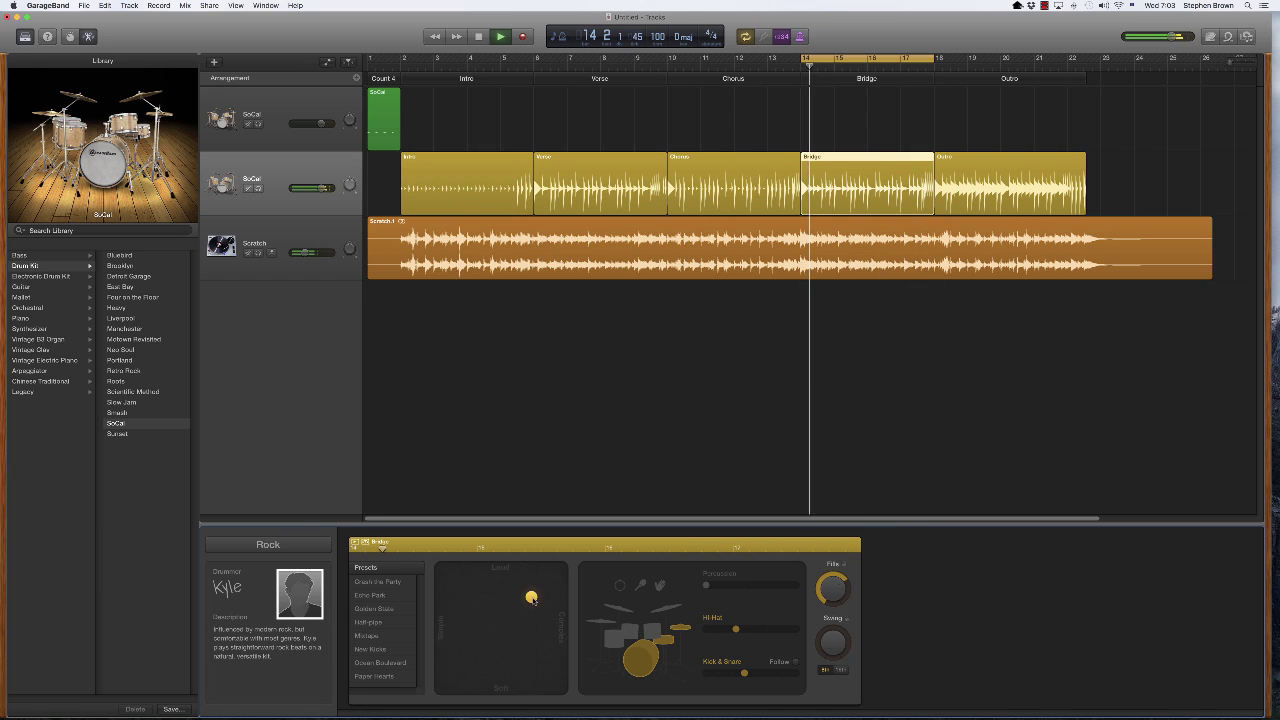
left_click_drag(531, 598, 522, 598)
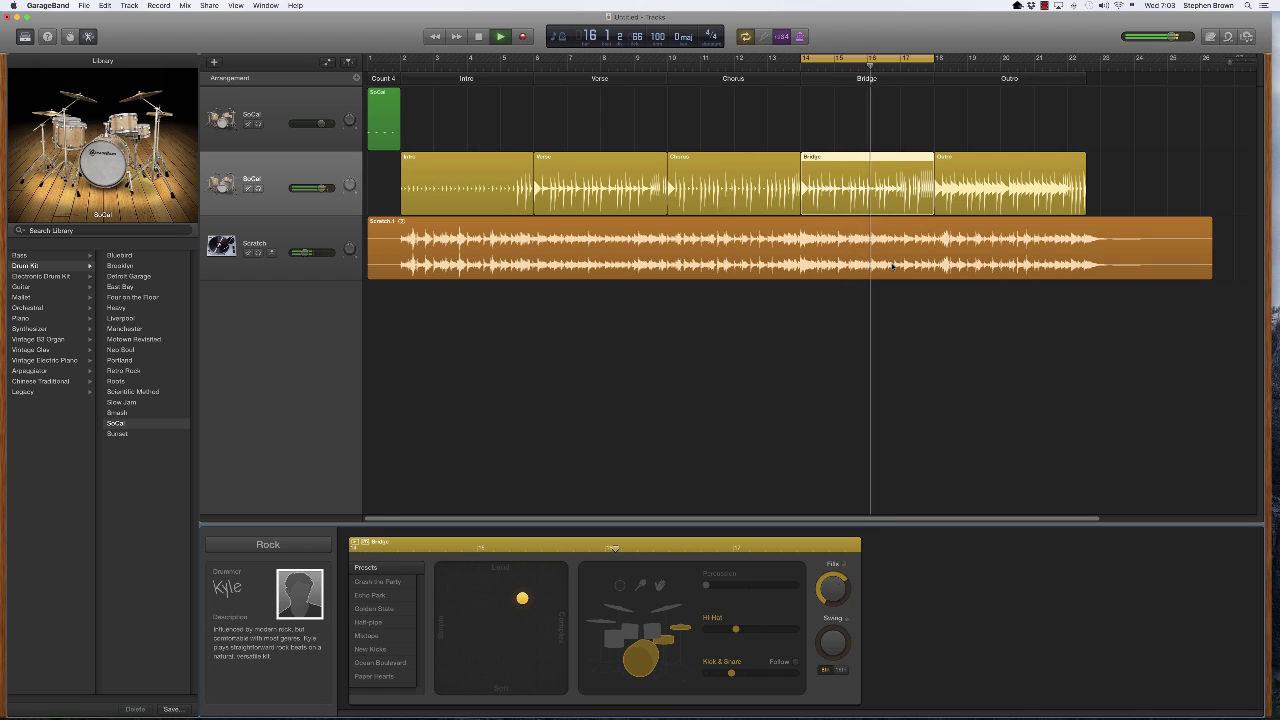
Move the looped cycle range to the Outro section, bars 18 to 22
left_click(895, 57)
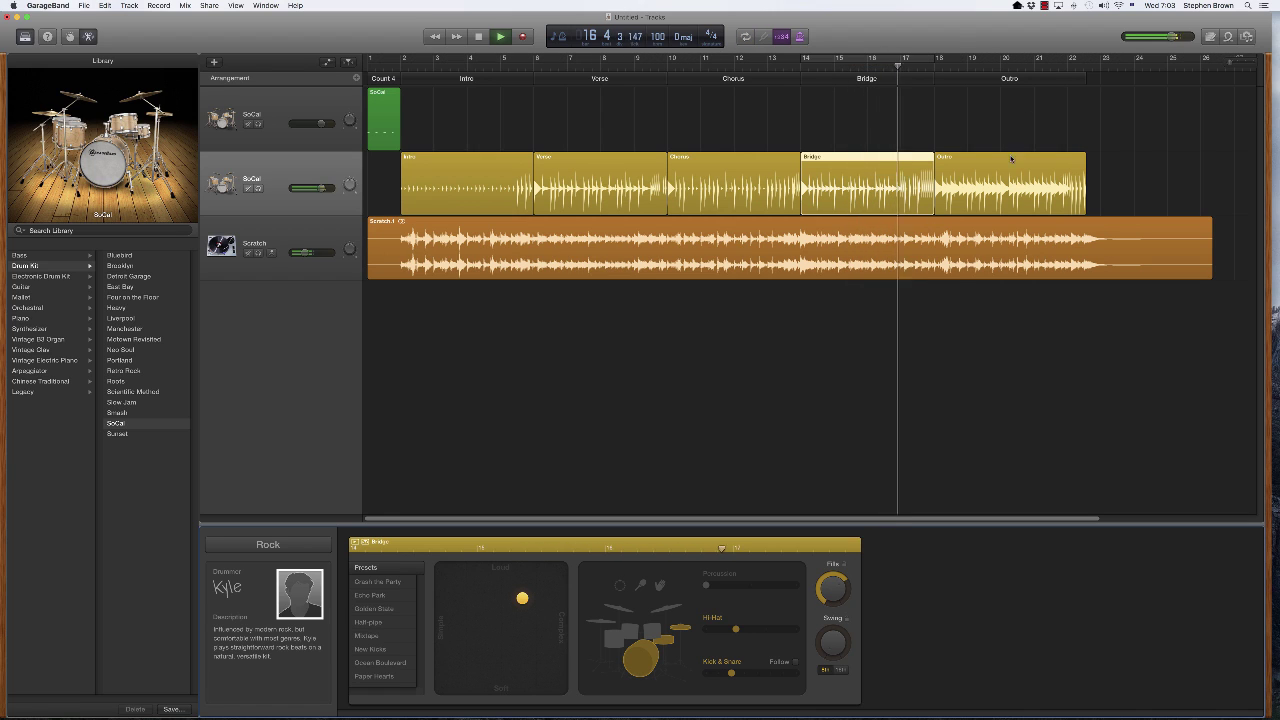
left_click(874, 58)
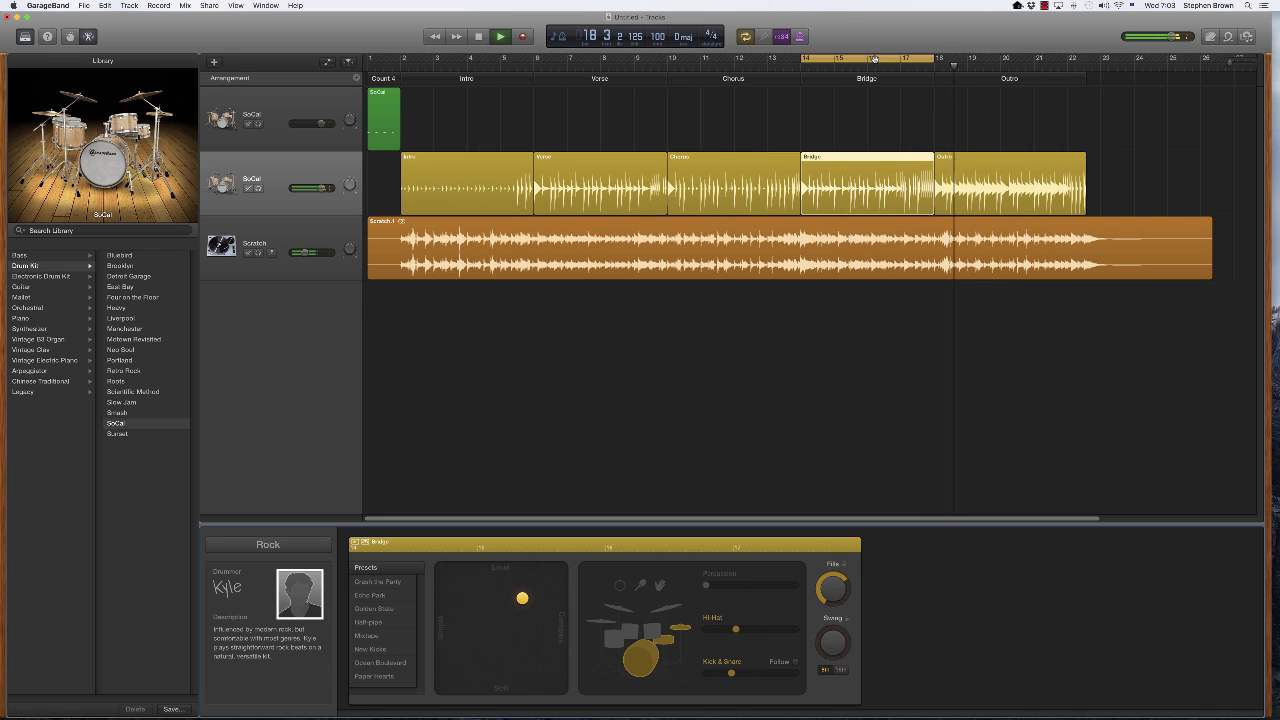
left_click_drag(874, 58, 1008, 60)
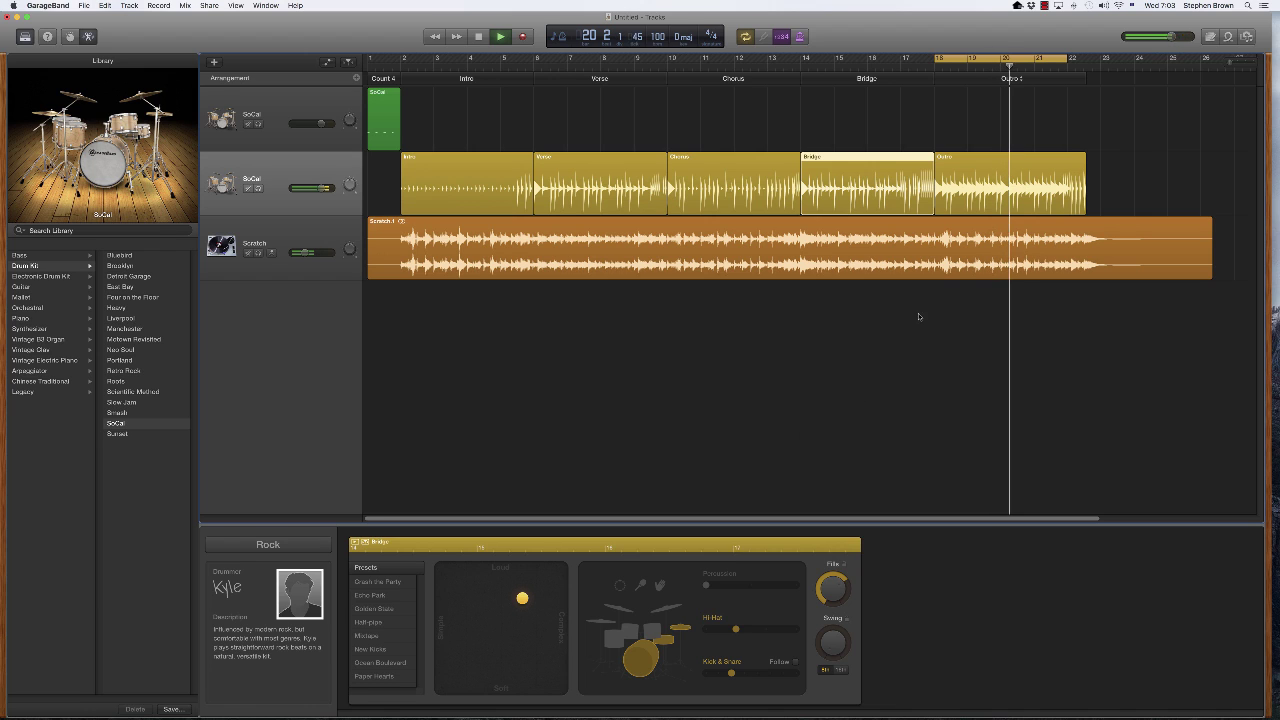
Give the Outro region's cymbals a lower pattern variation, and play past the end of the section with looping off
left_click(990, 190)
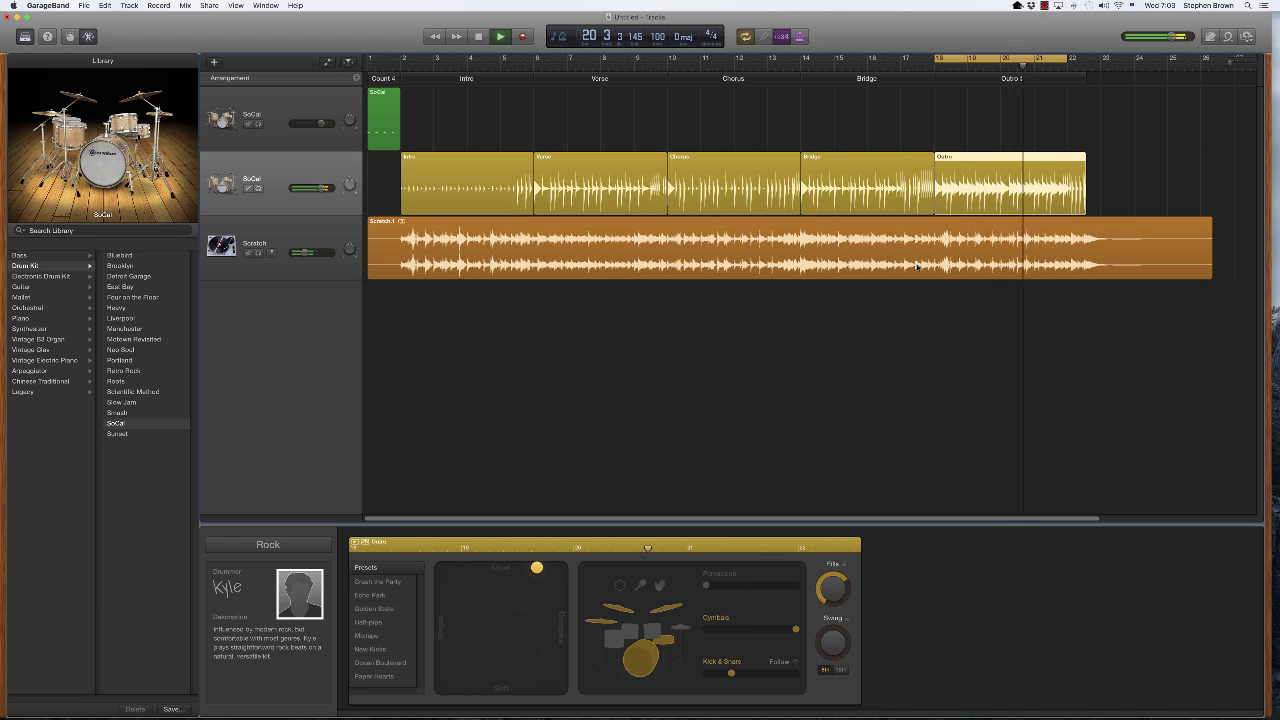
left_click(662, 613)
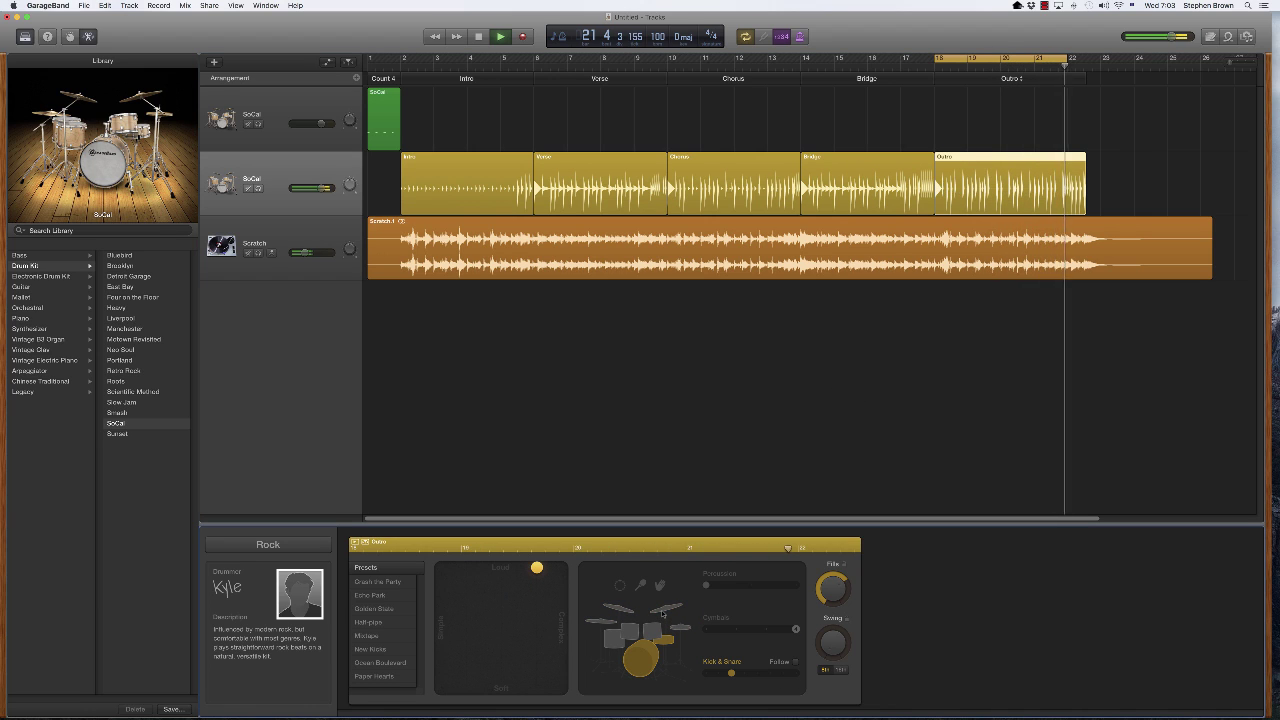
left_click(662, 613)
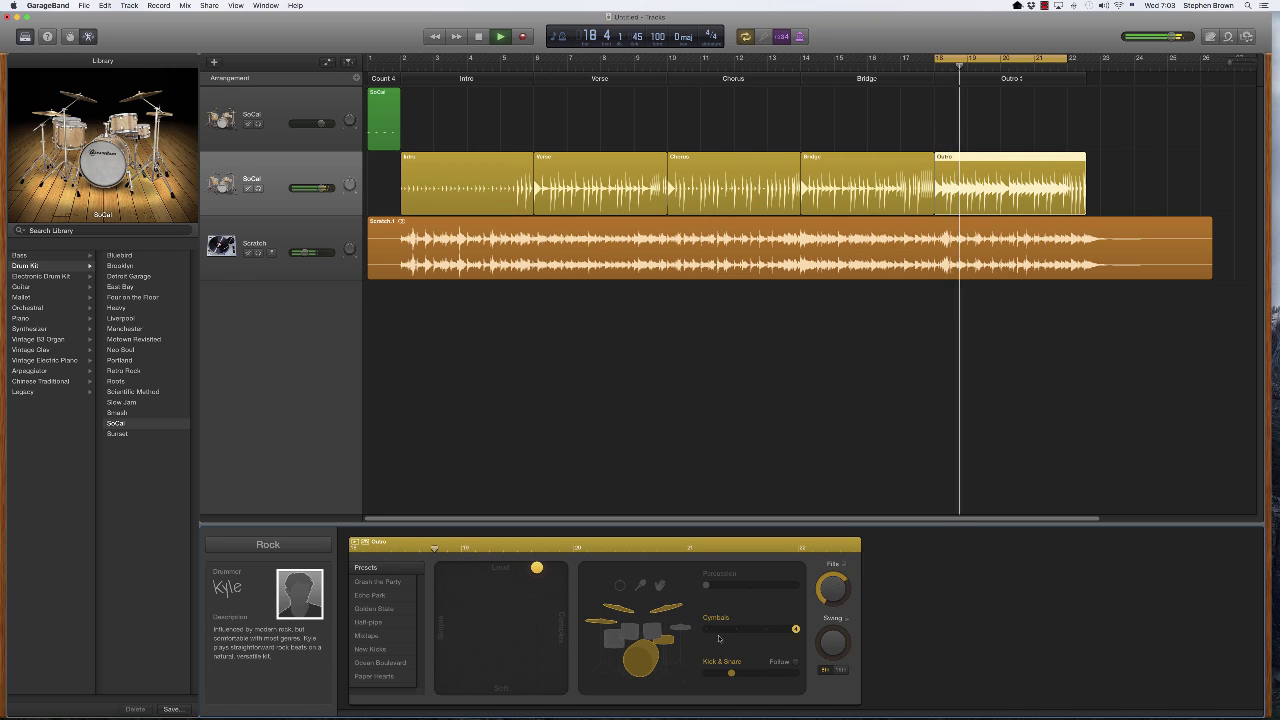
left_click(735, 630)
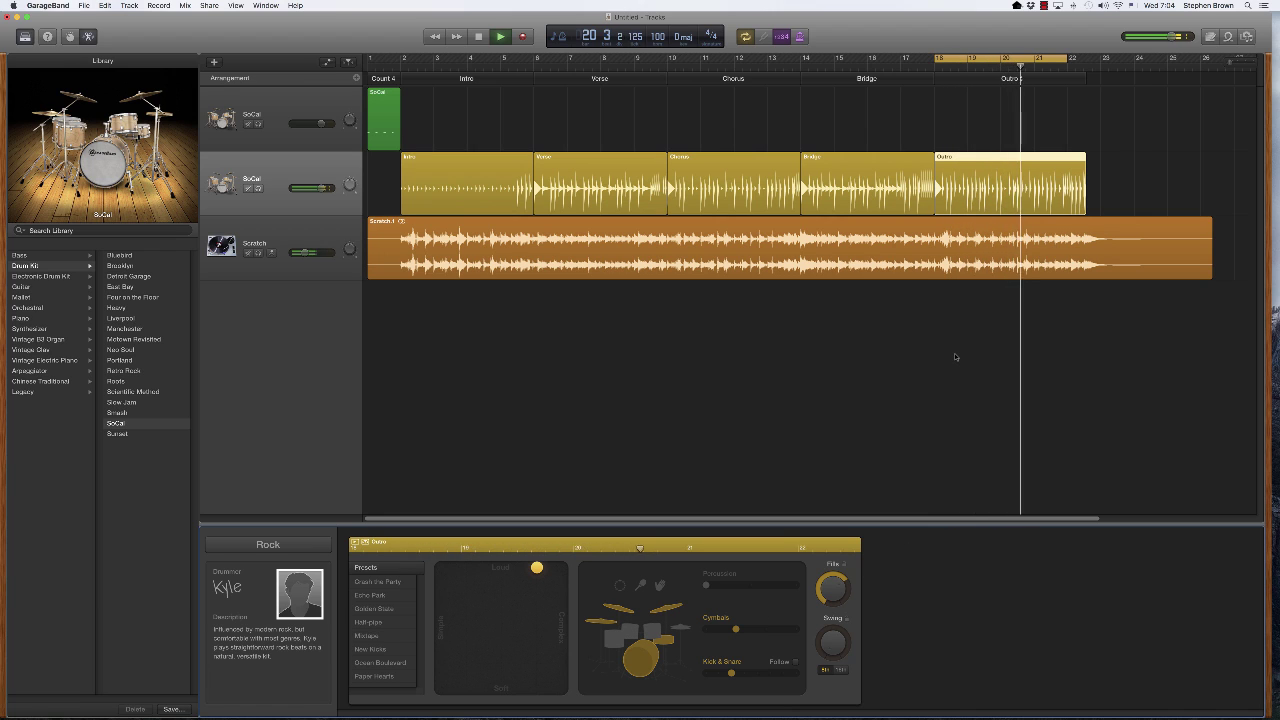
key("c")
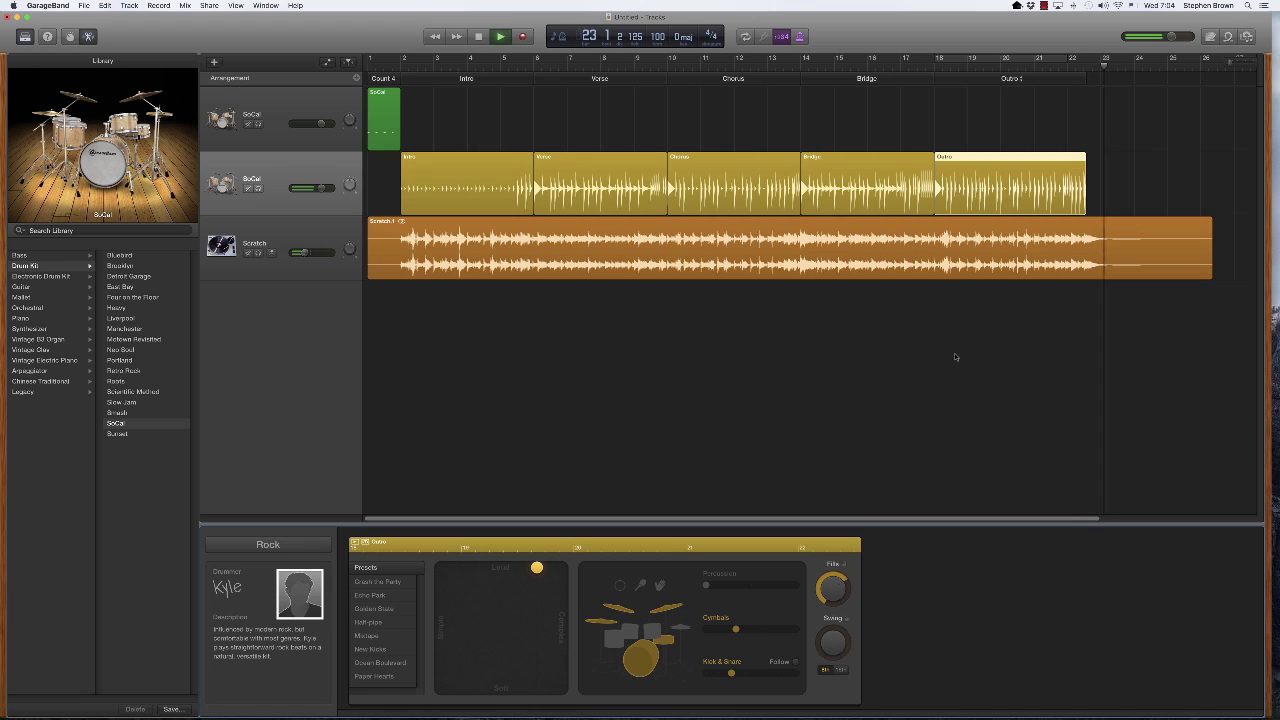
key("space")
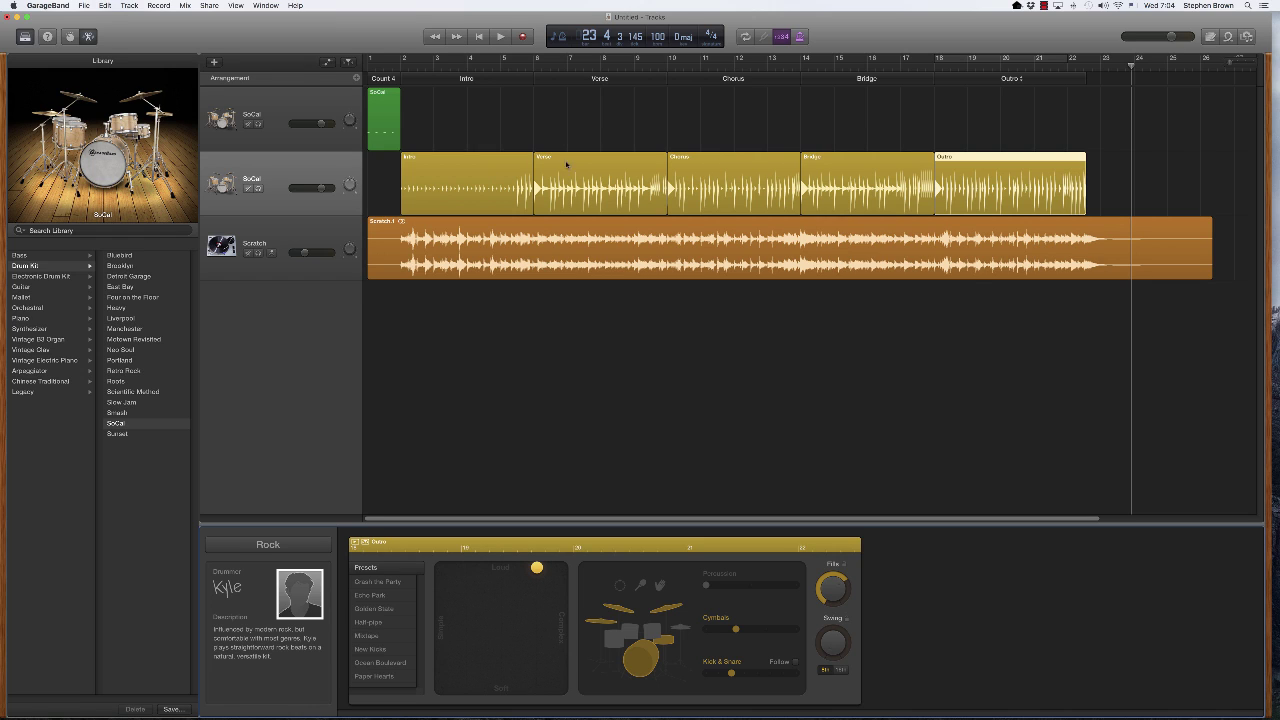
Mute the Scratch track and select the count-in track followed by the Drummer track
left_click(718, 359)
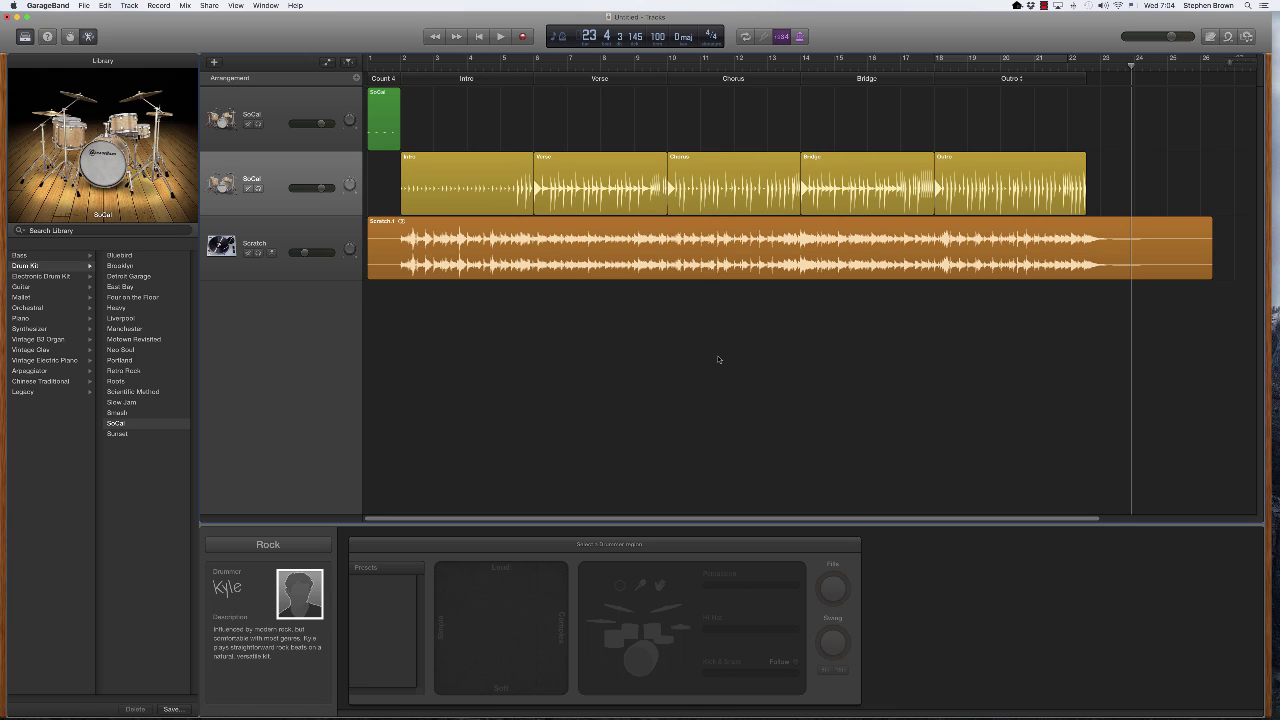
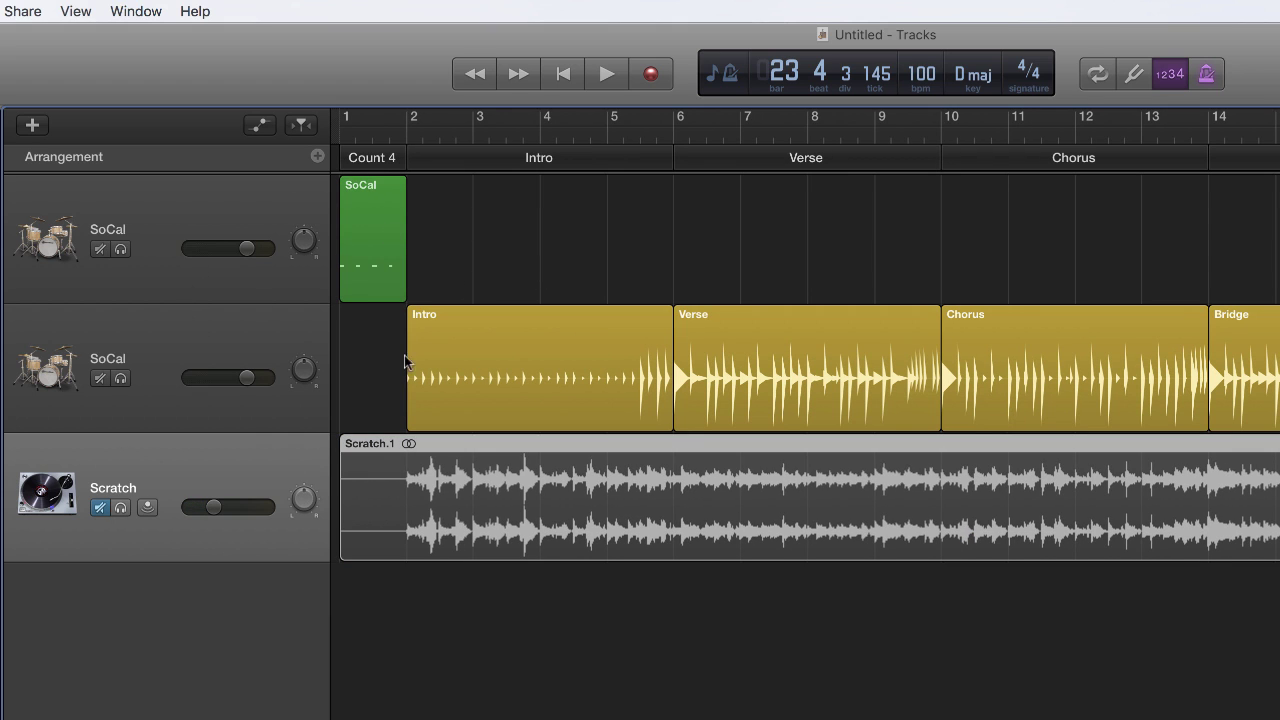
left_click(258, 209)
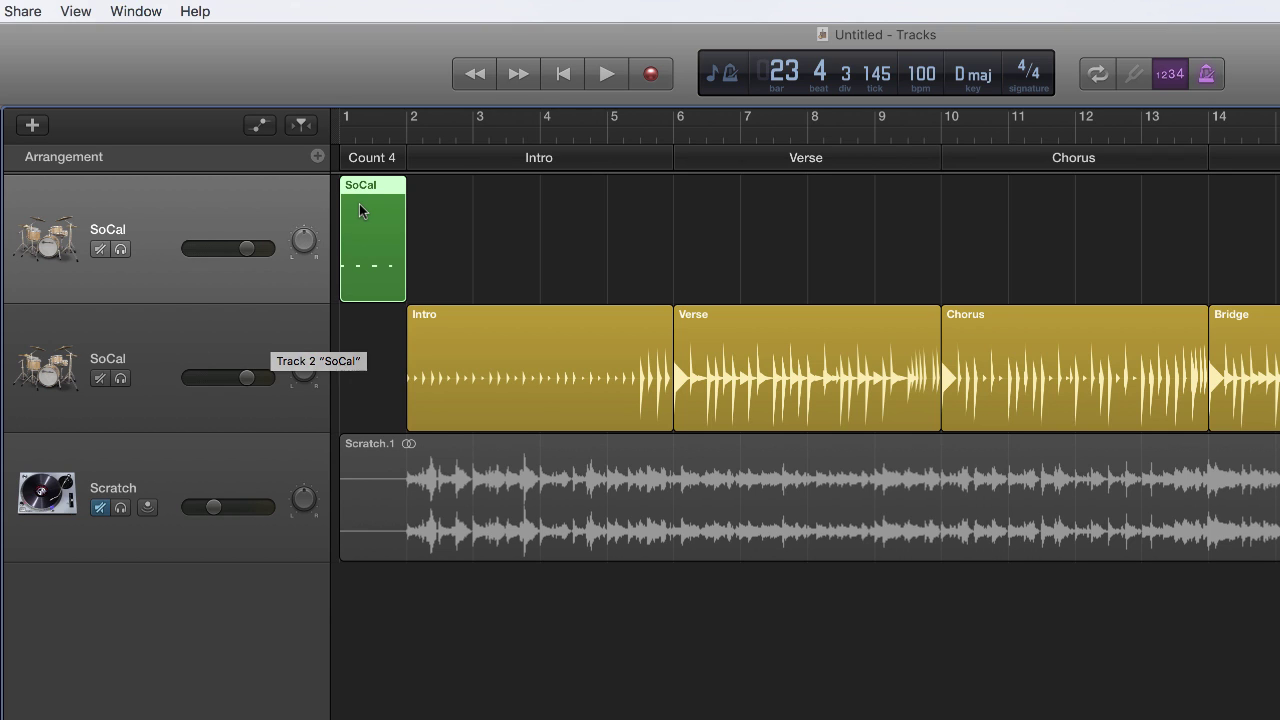
left_click(237, 332)
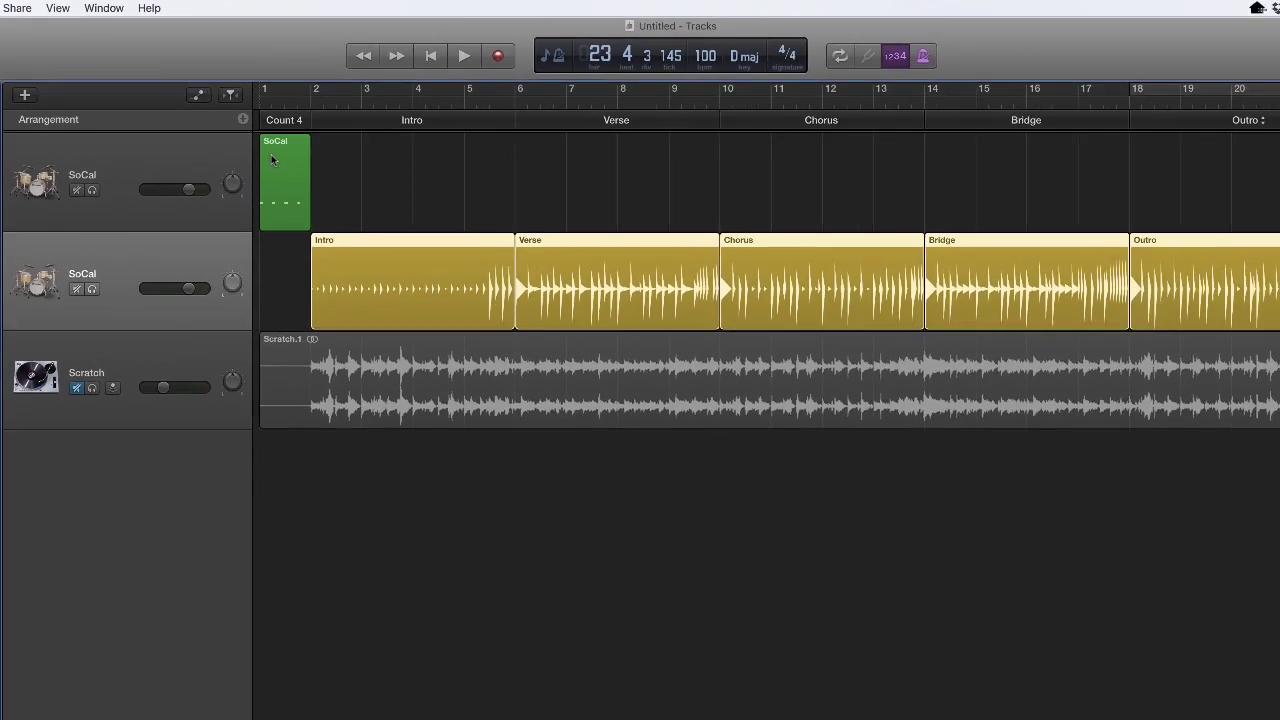
Turn cycling back on and extend the cycle range to cover the whole song, from bar 1 to bar 23
left_click(1164, 88)
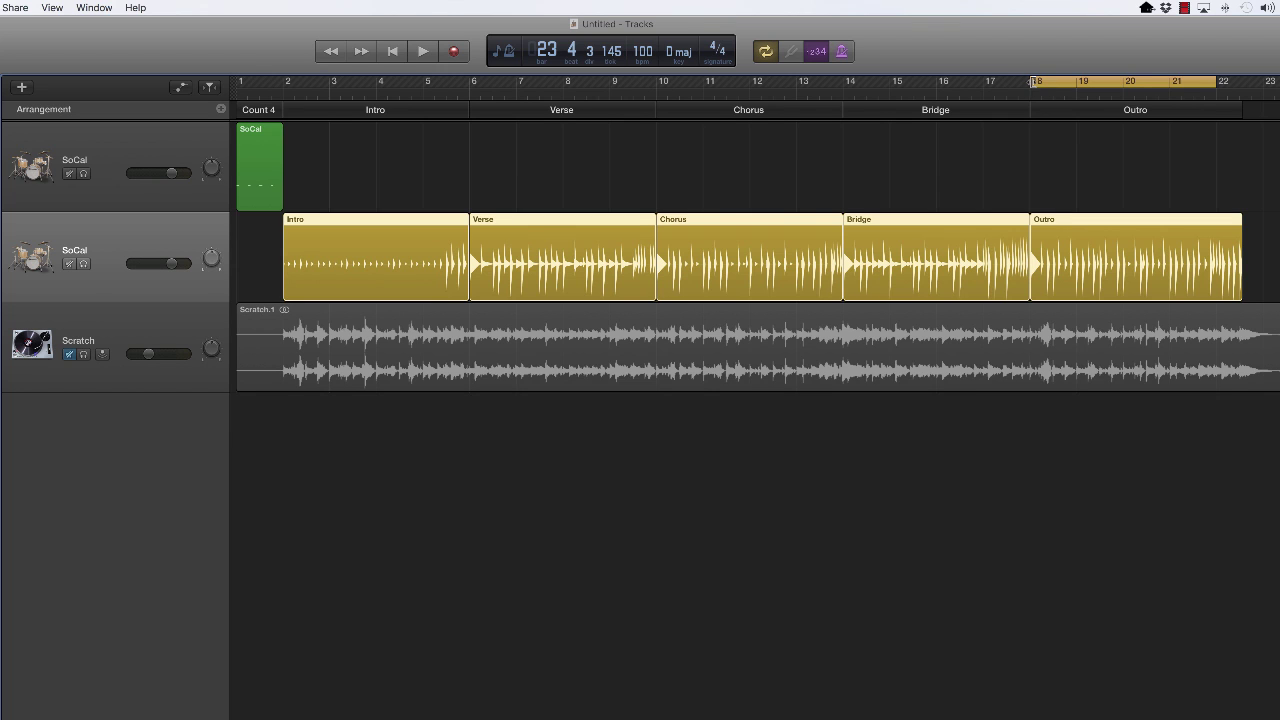
left_click_drag(1033, 82, 238, 82)
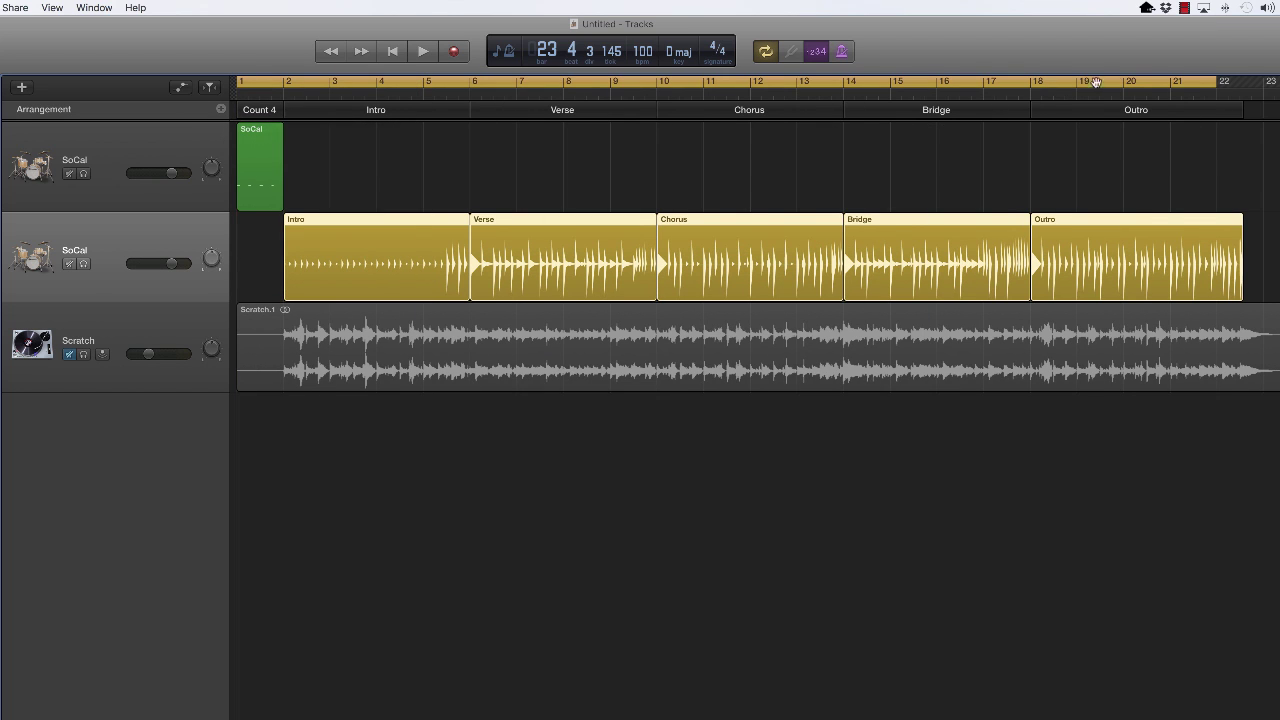
left_click_drag(1220, 83, 1258, 83)
mouse_move(1260, 84)
left_mouse_down()
mouse_move(1242, 86)
mouse_move(1268, 86)
left_mouse_up()
left_click_drag(1266, 84, 1266, 84)
Start exporting the song to disk and name the file Alex
left_click(17, 8)
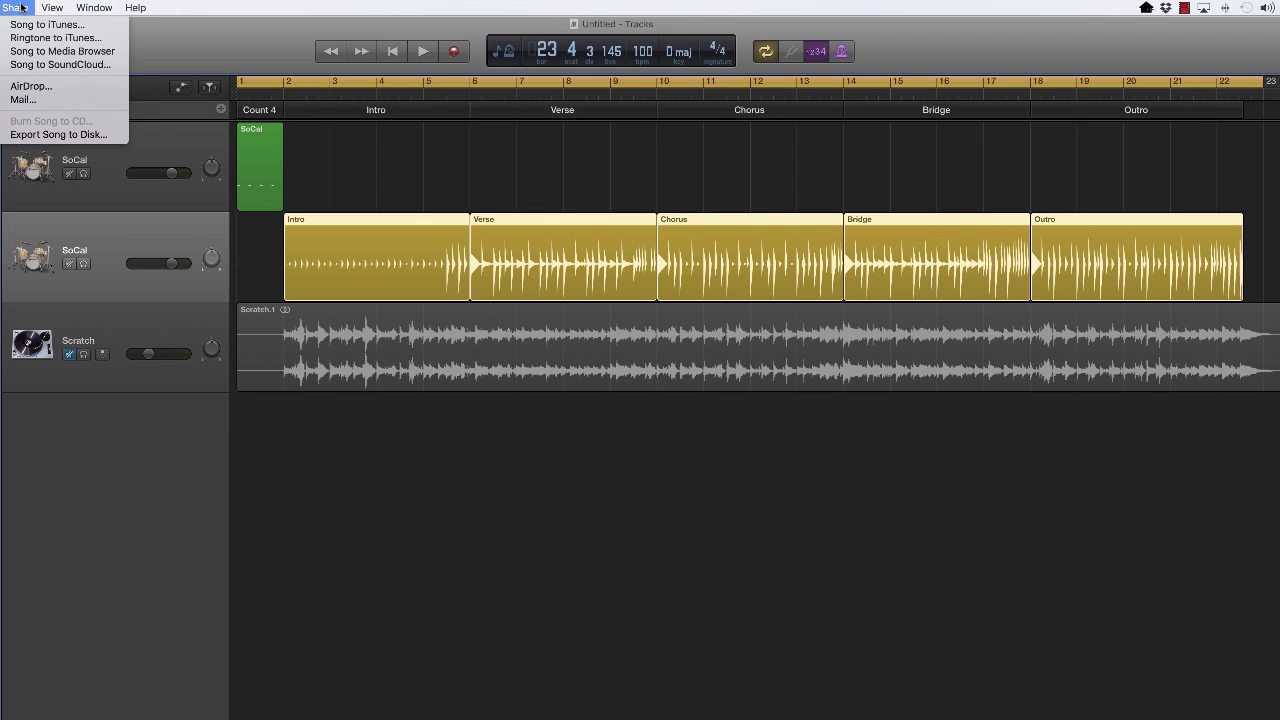
left_click(55, 134)
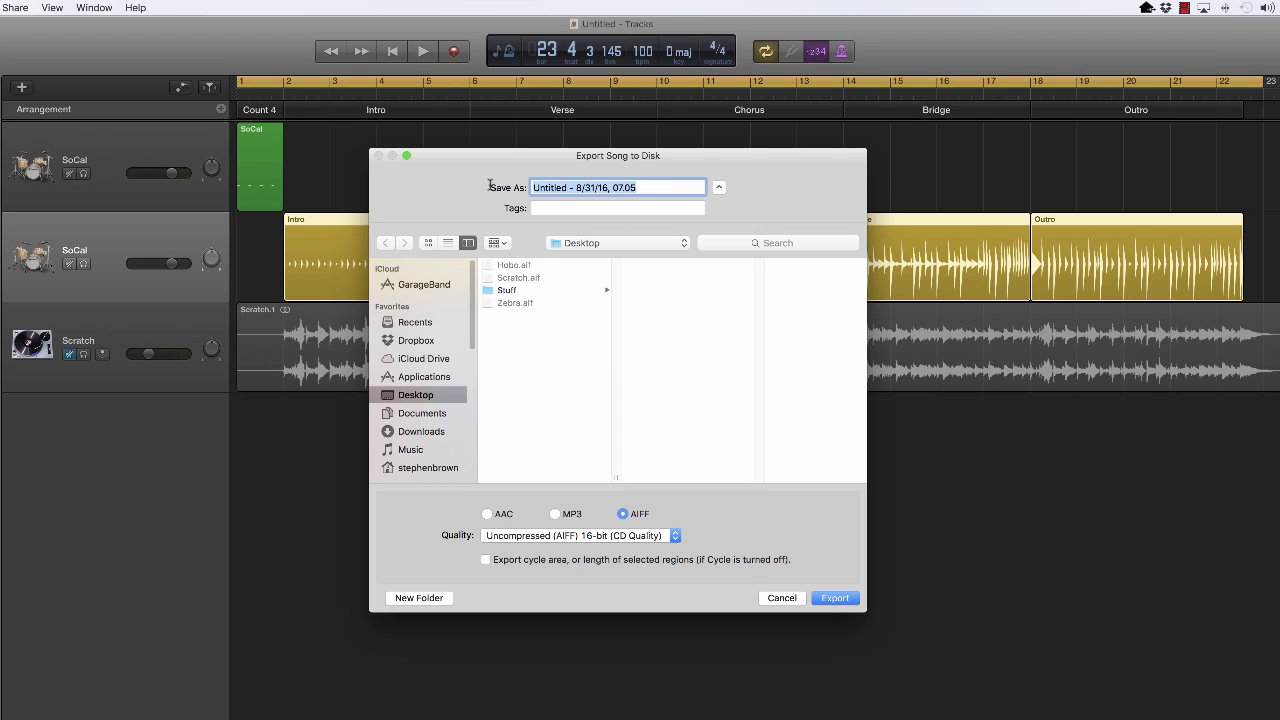
type("Al")
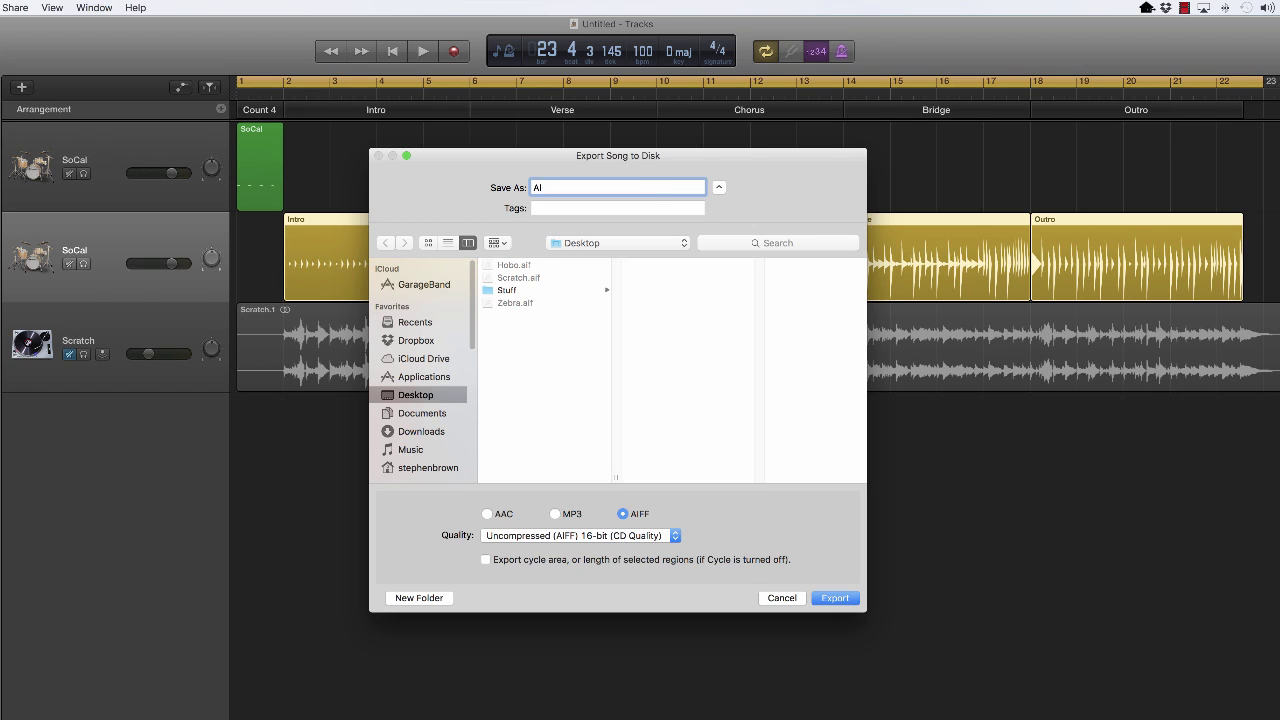
type("ex")
Export the song to the Desktop as uncompressed 16-bit AIFF (CD Quality), with the cycle area export option enabled
left_click(676, 536)
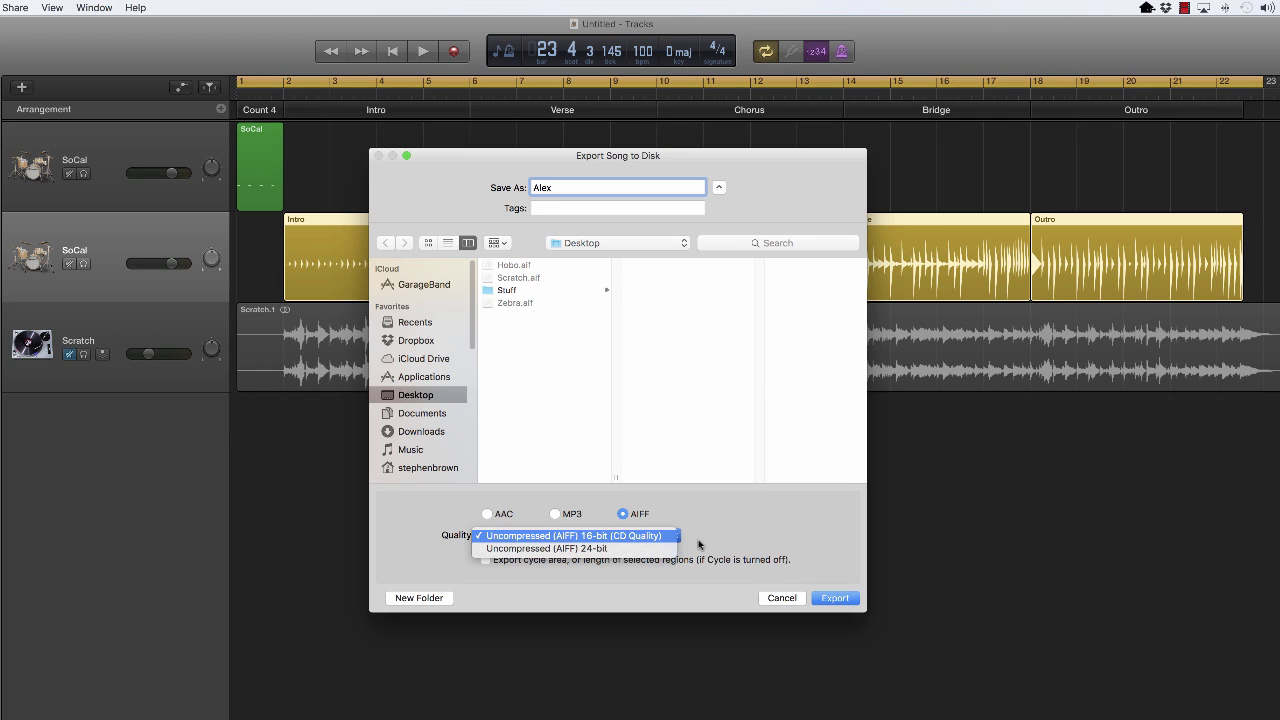
left_click(759, 539)
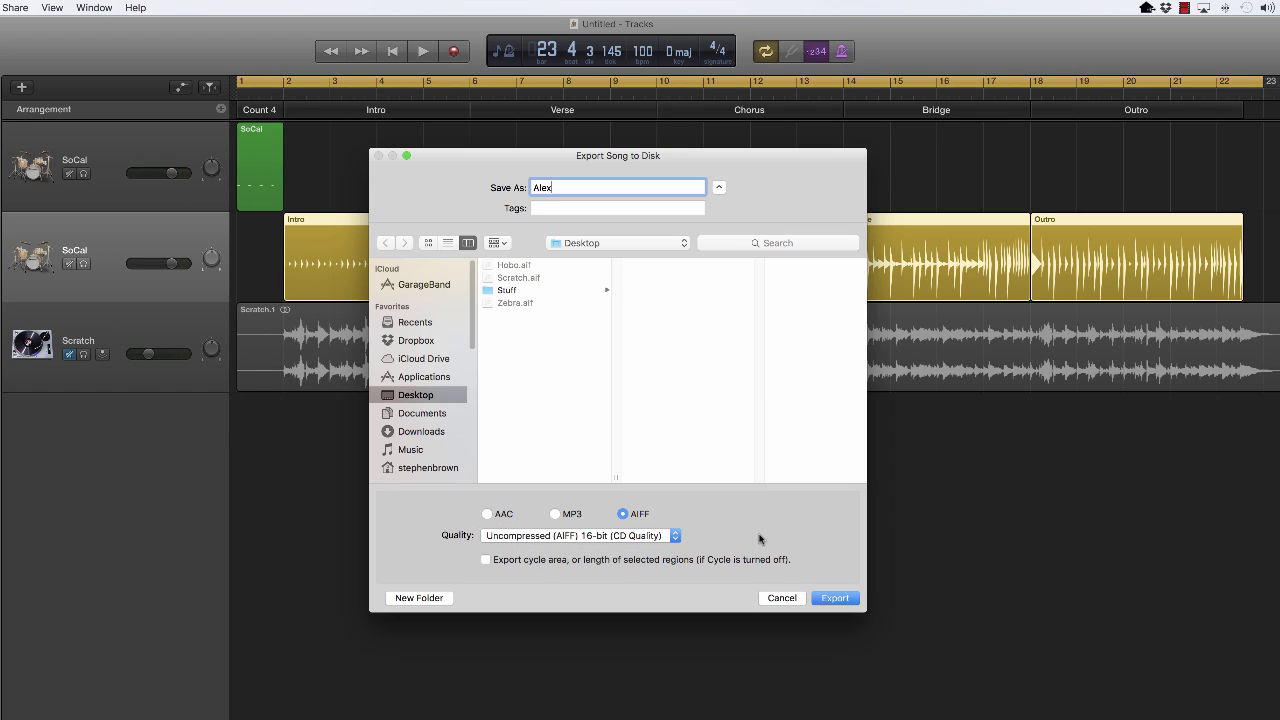
left_click(486, 561)
left_click(839, 599)
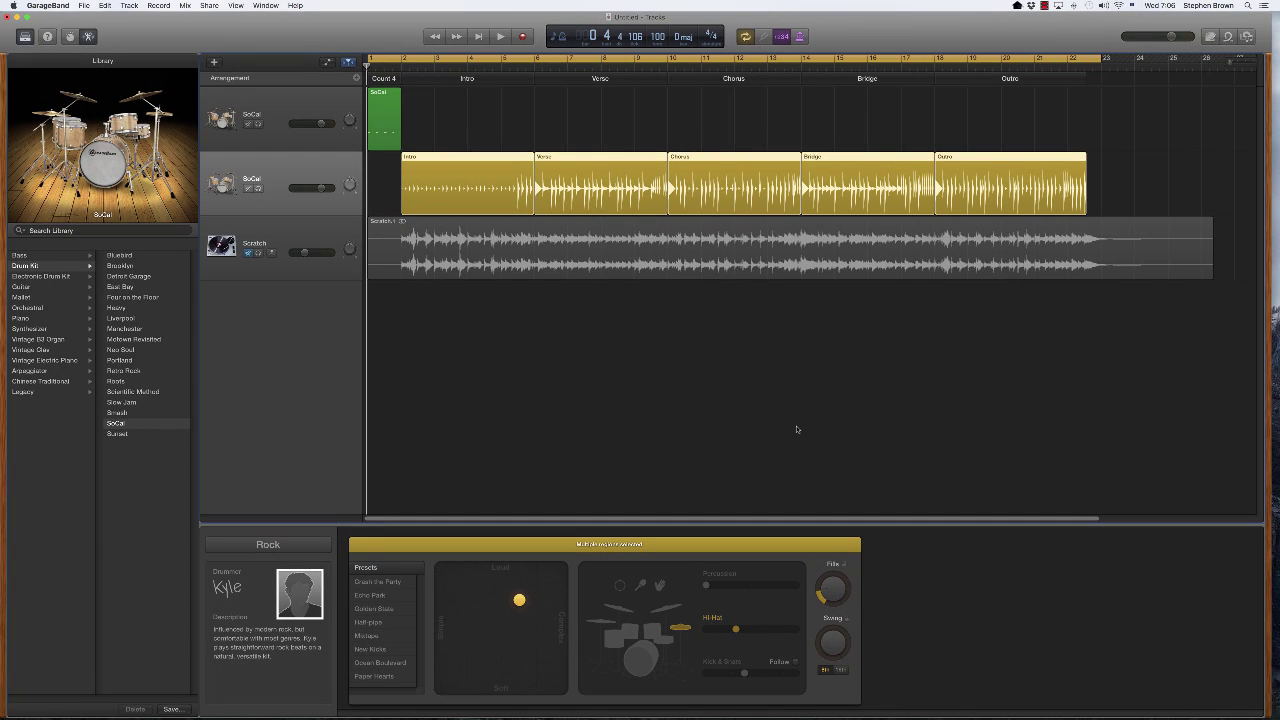
Narrow the project window to uncover the desktop files and select the exported Alex audio file
left_click_drag(1273, 321, 1175, 315)
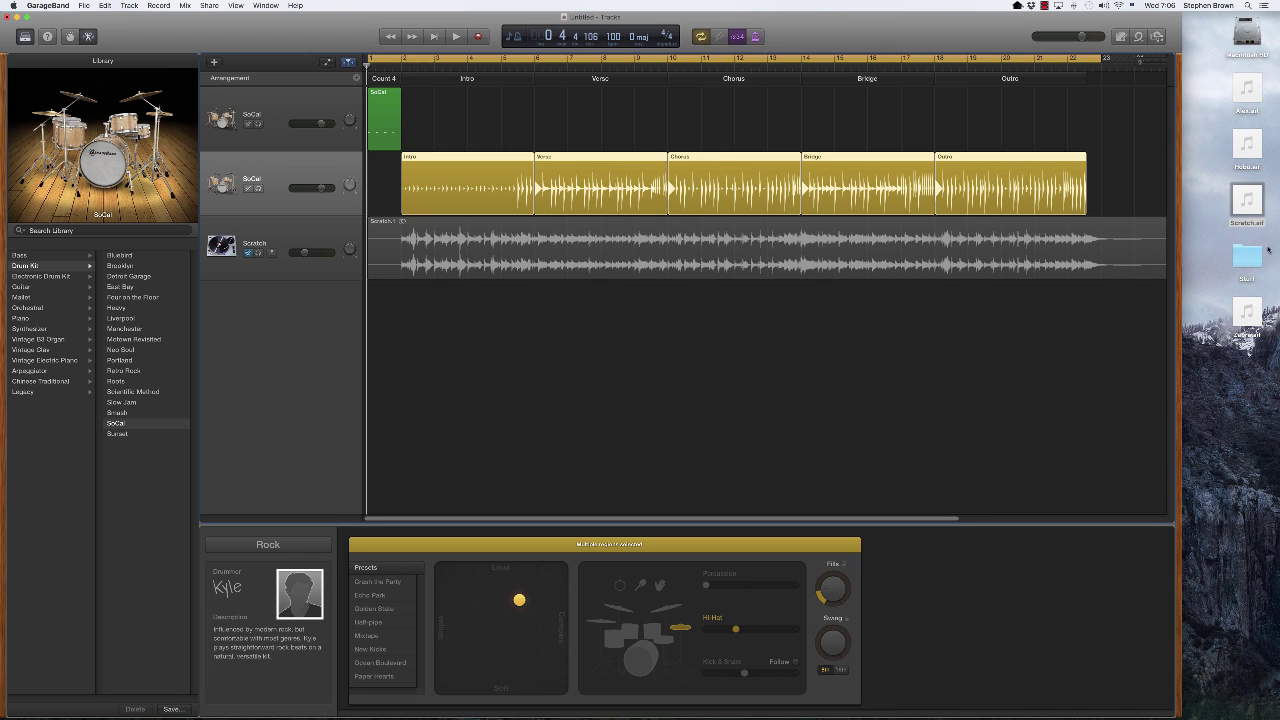
left_click(1243, 100)
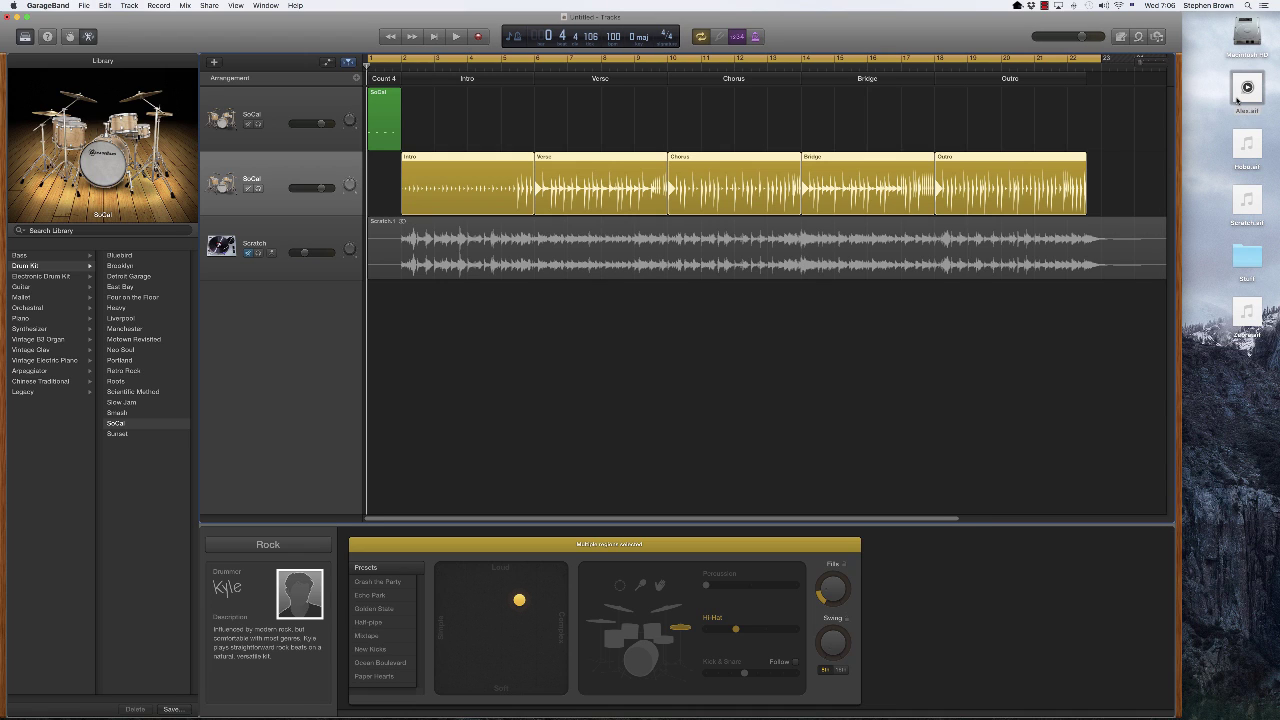